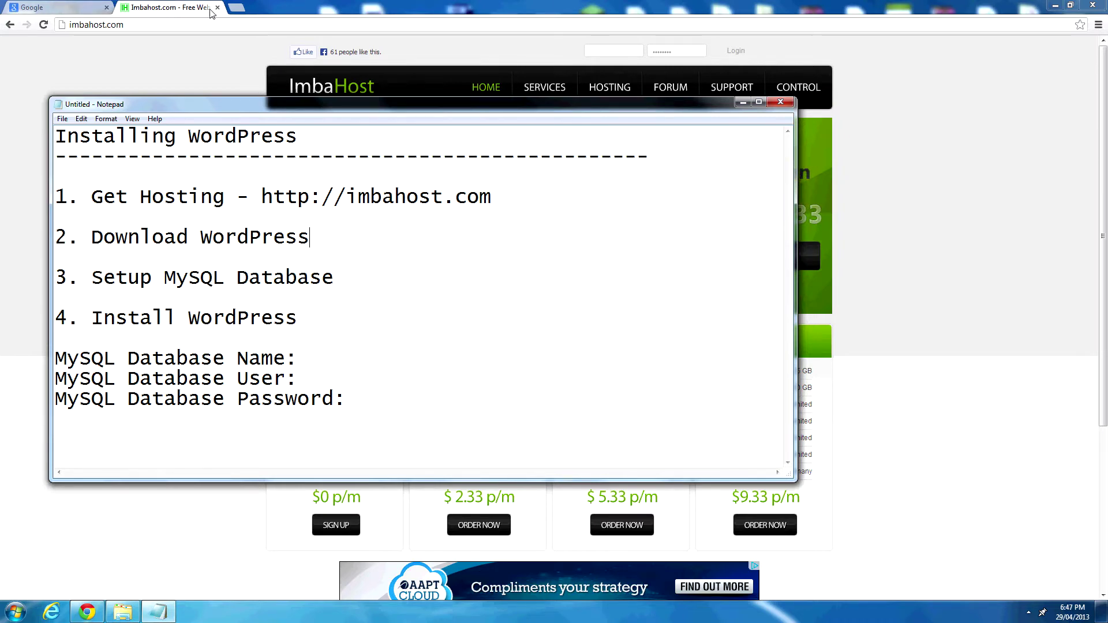
# Review the checklist notes, highlighting the Get Hosting step and the imbahost.com address.
pyautogui.click(175, 19)
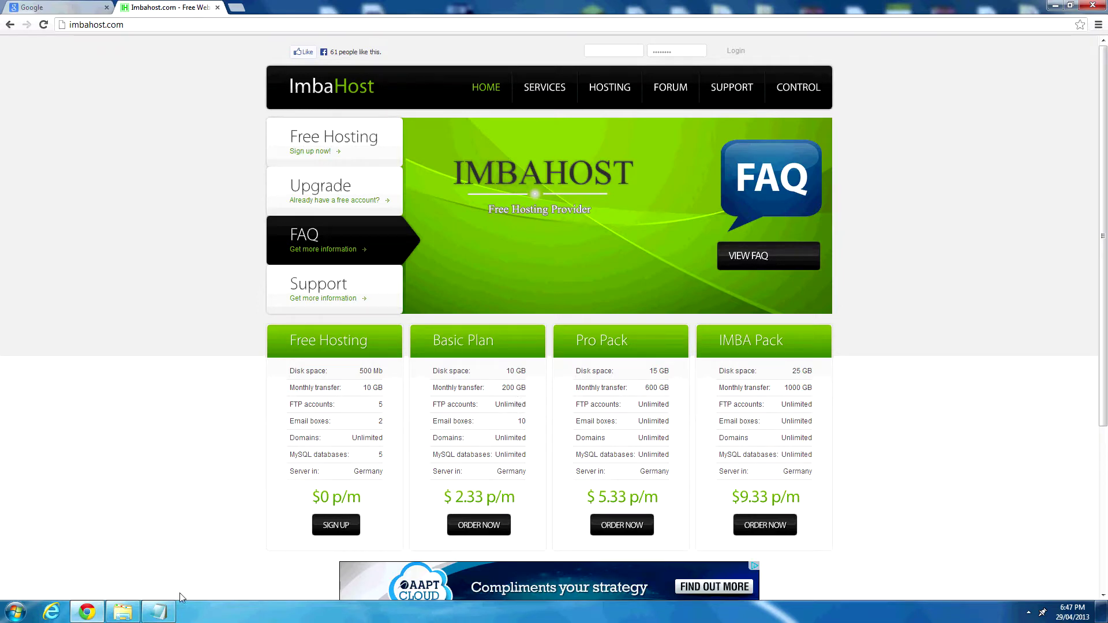
pyautogui.click(171, 616)
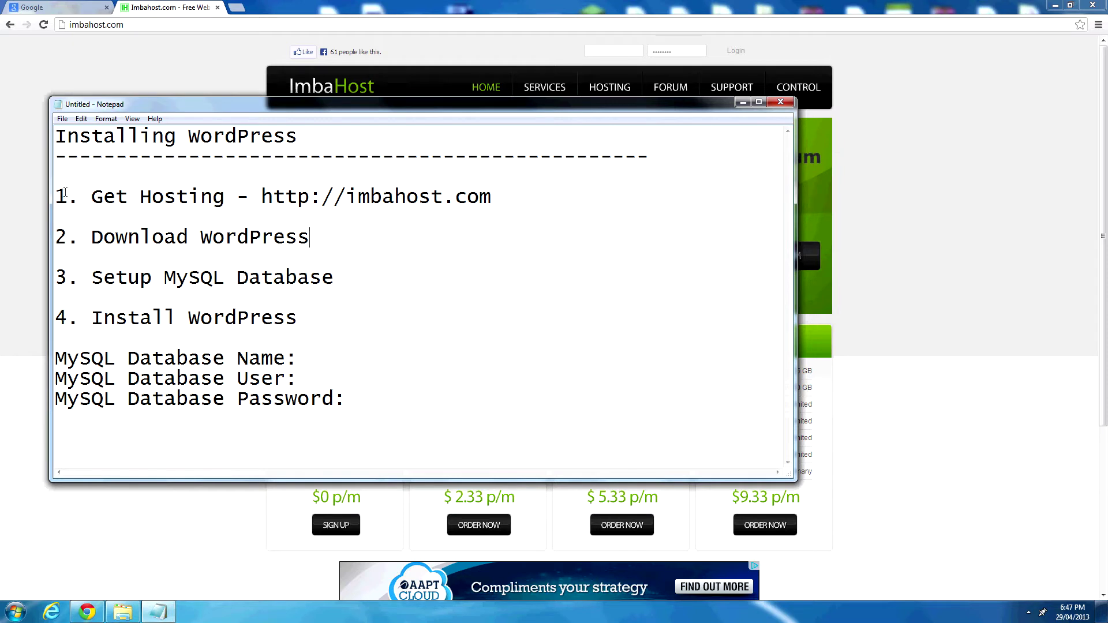
pyautogui.moveTo(58, 196); pyautogui.dragTo(226, 195)
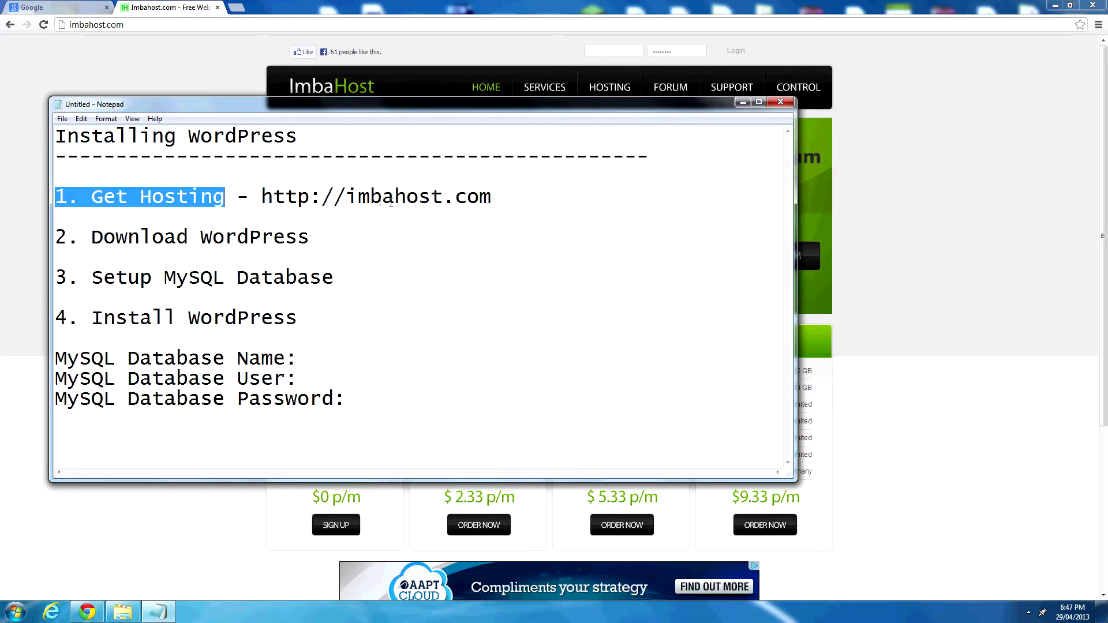
pyautogui.moveTo(346, 197); pyautogui.dragTo(527, 197)
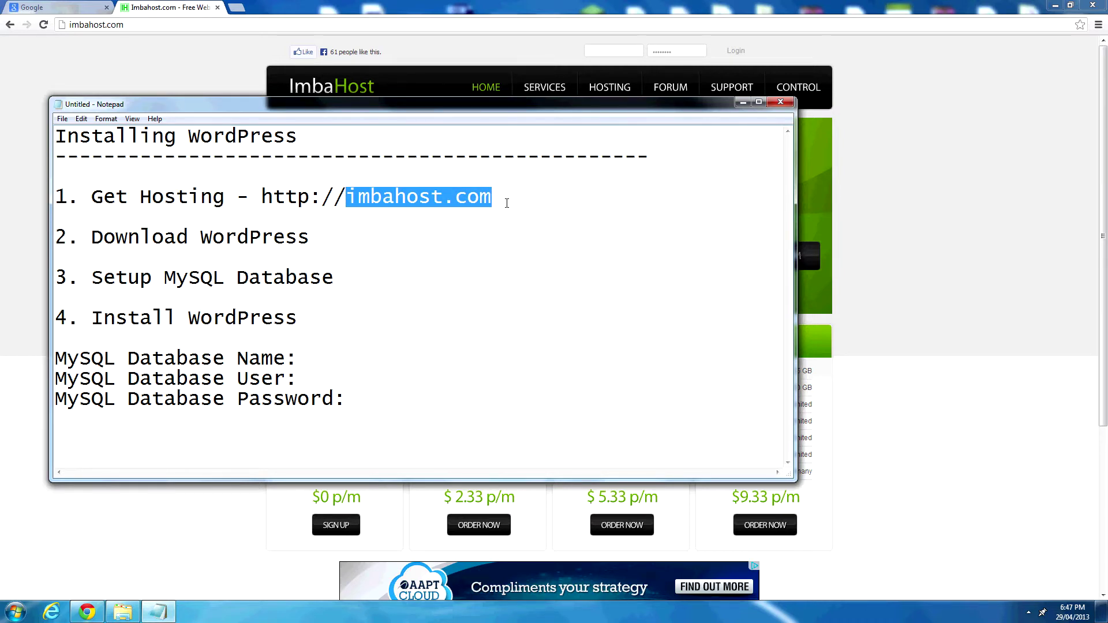
pyautogui.click(501, 198)
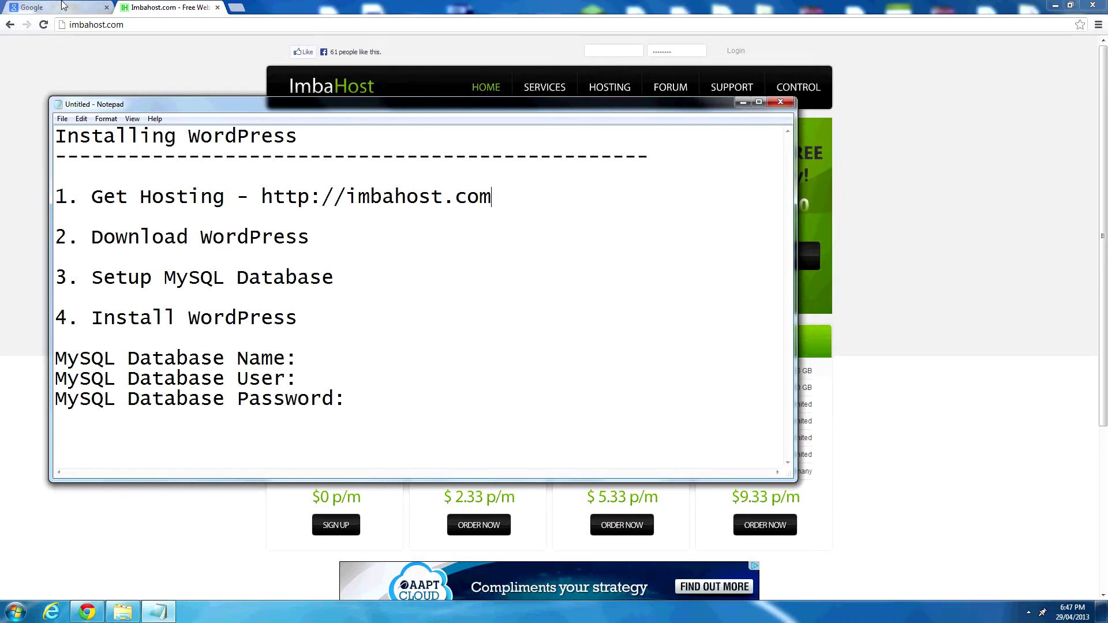
# Search Google for 'wordpress' and download the WordPress 3.5.1 zip from wordpress.org.
pyautogui.click(64, 6)
pyautogui.write('wordpress')
pyautogui.press('Return')
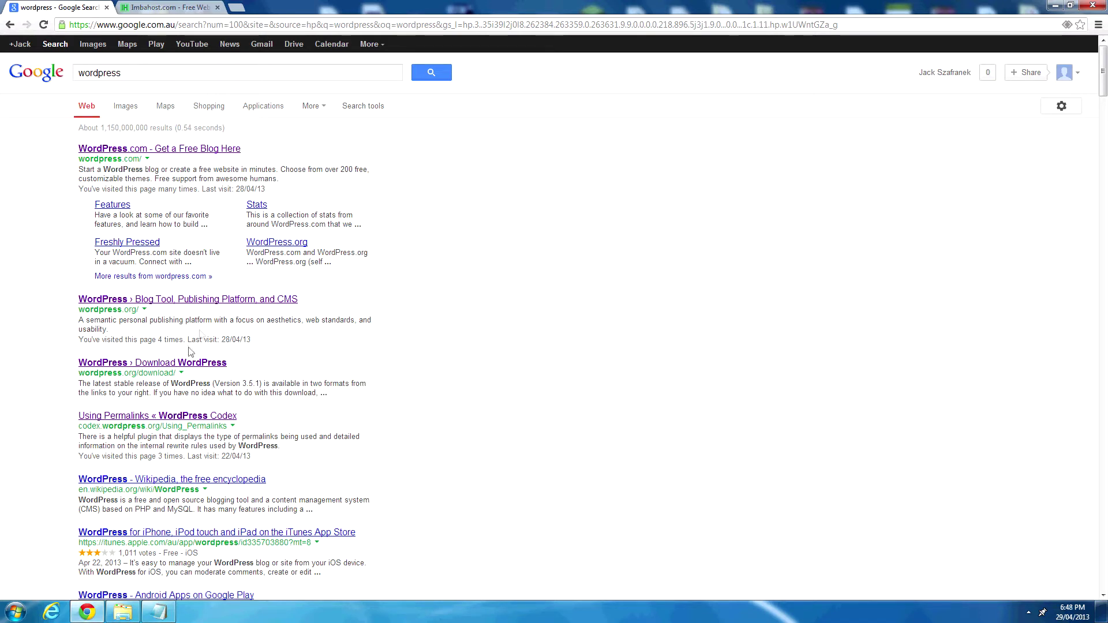
pyautogui.click(182, 304)
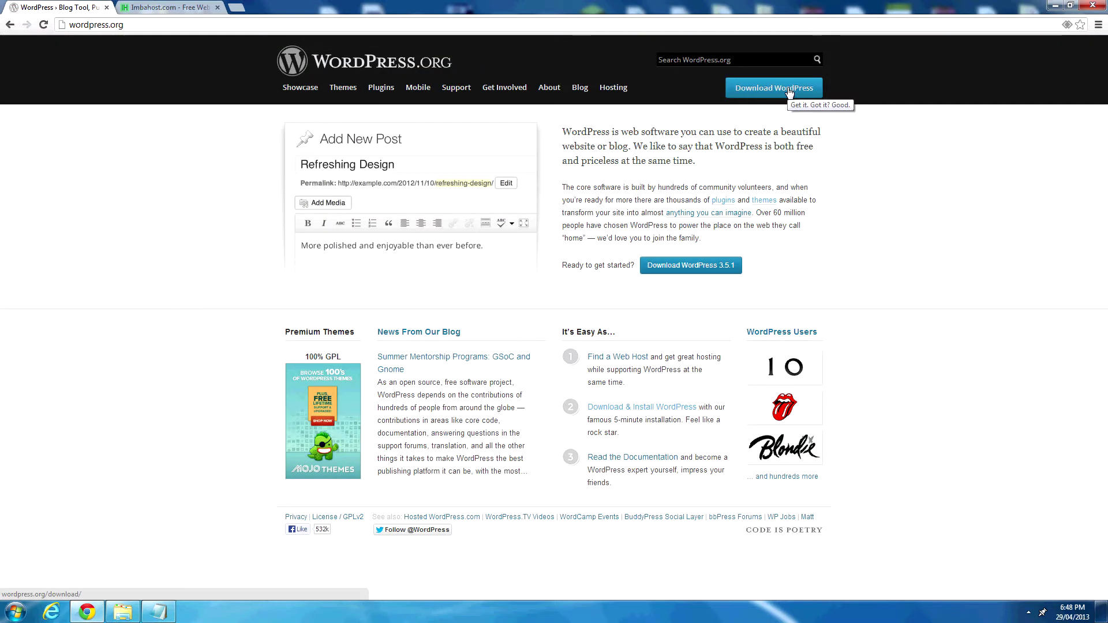
pyautogui.click(731, 272)
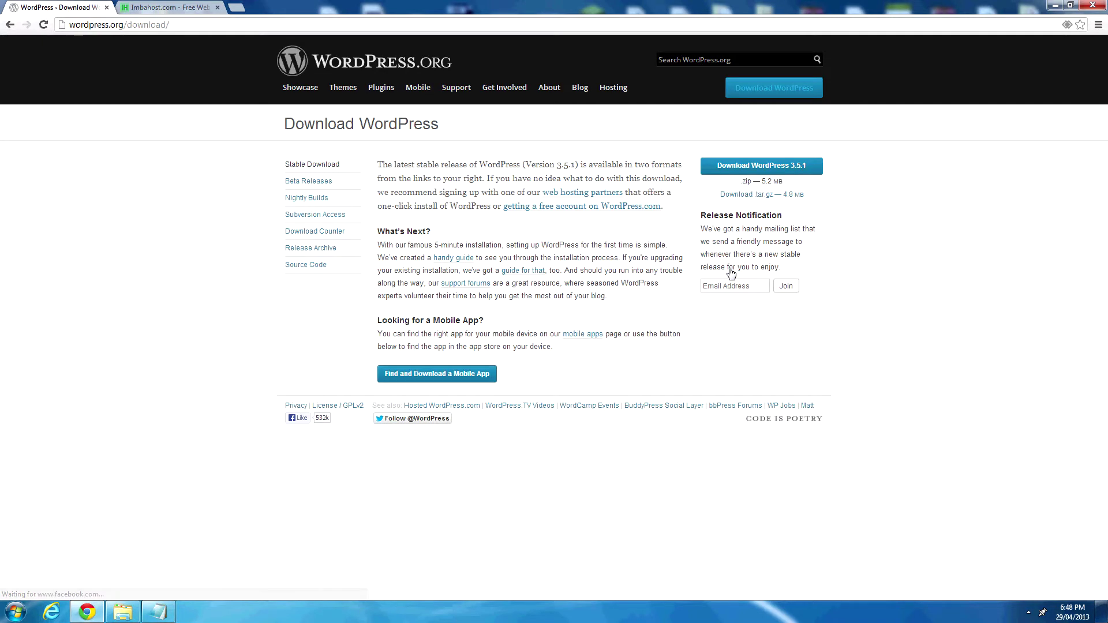
pyautogui.click(761, 167)
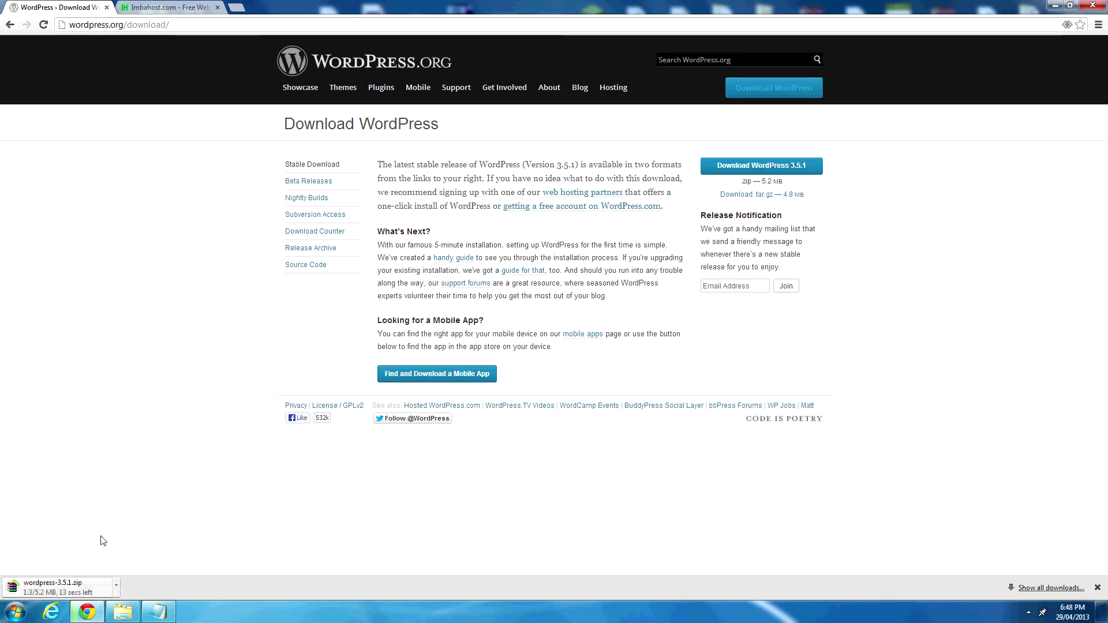
pyautogui.click(167, 7)
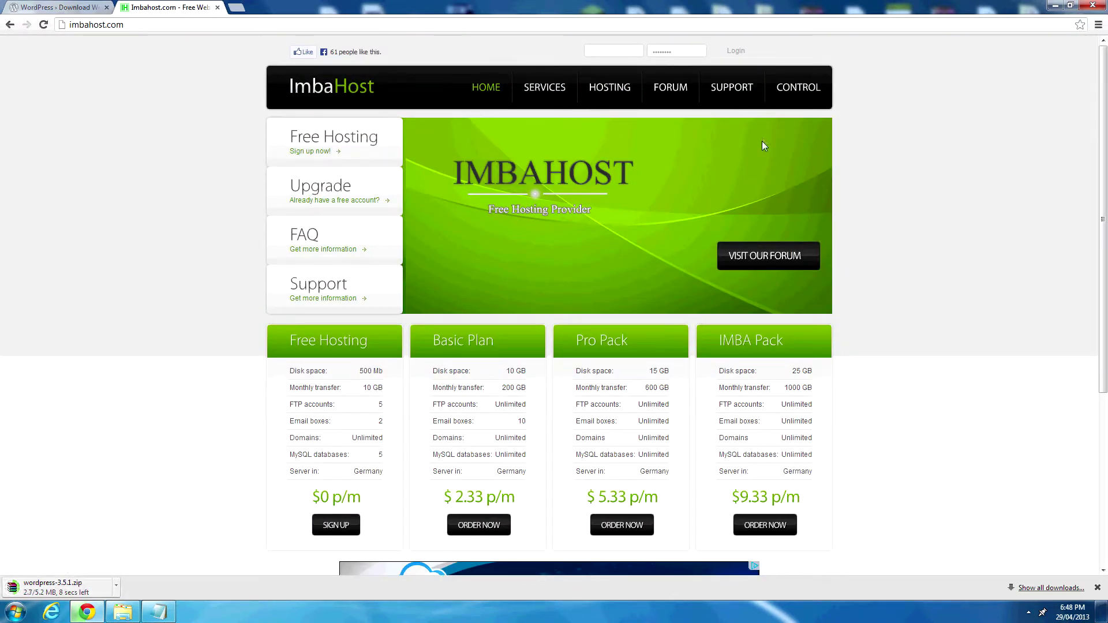
# Enter ImbaHost's client area and list the free hosting for jack.imbahost.com under My Products & Services.
pyautogui.click(808, 95)
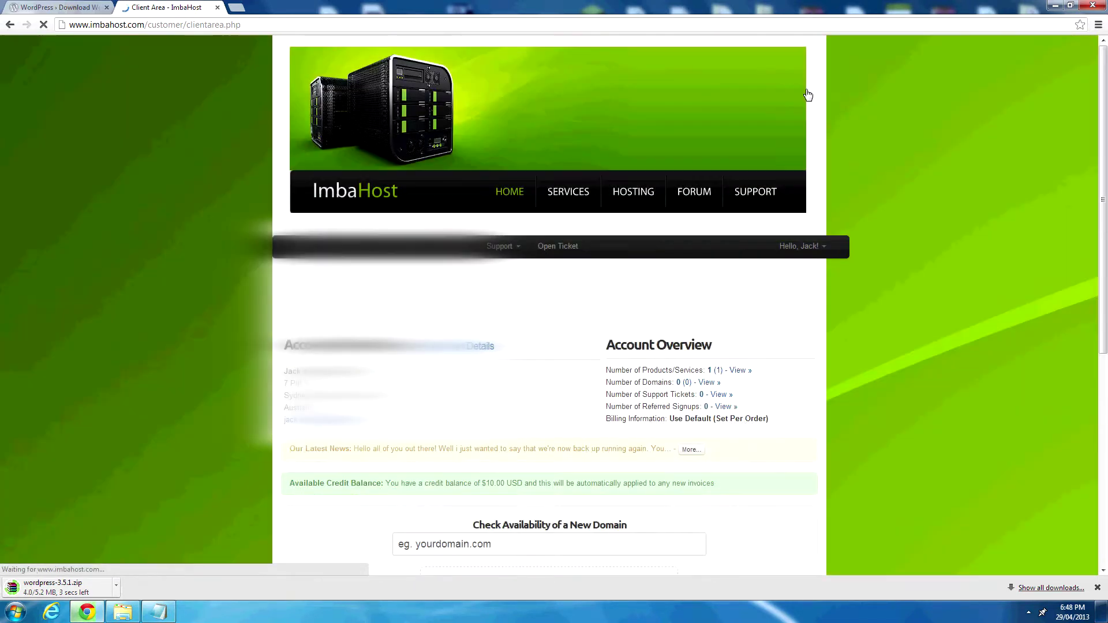
pyautogui.scroll(-1, 582, 269)
pyautogui.scroll(-1, 582, 269)
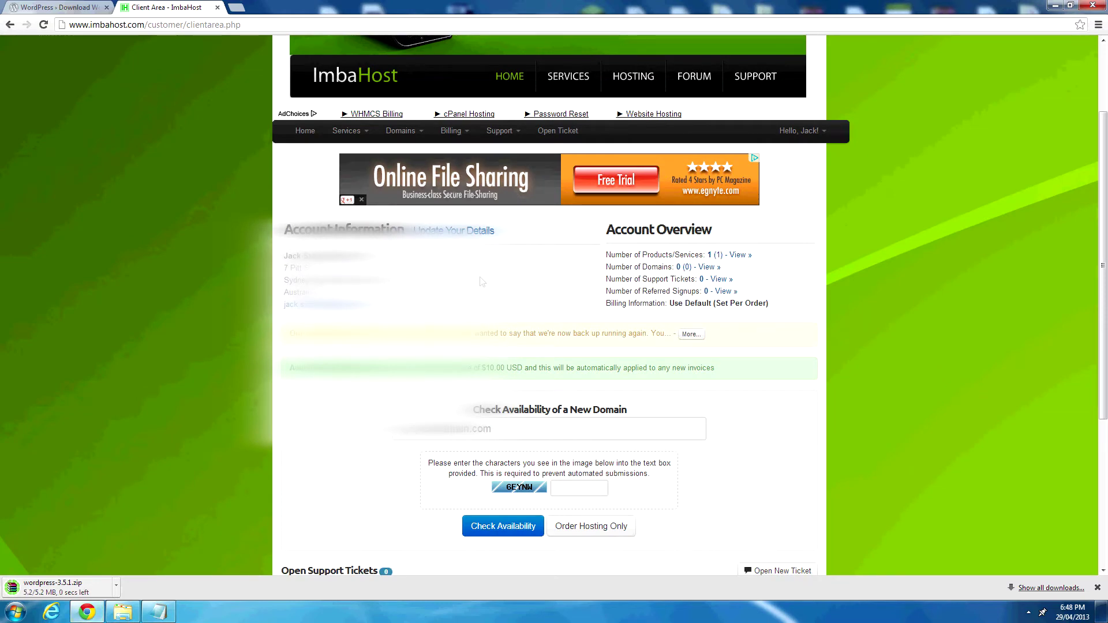
pyautogui.scroll(2, 492, 277)
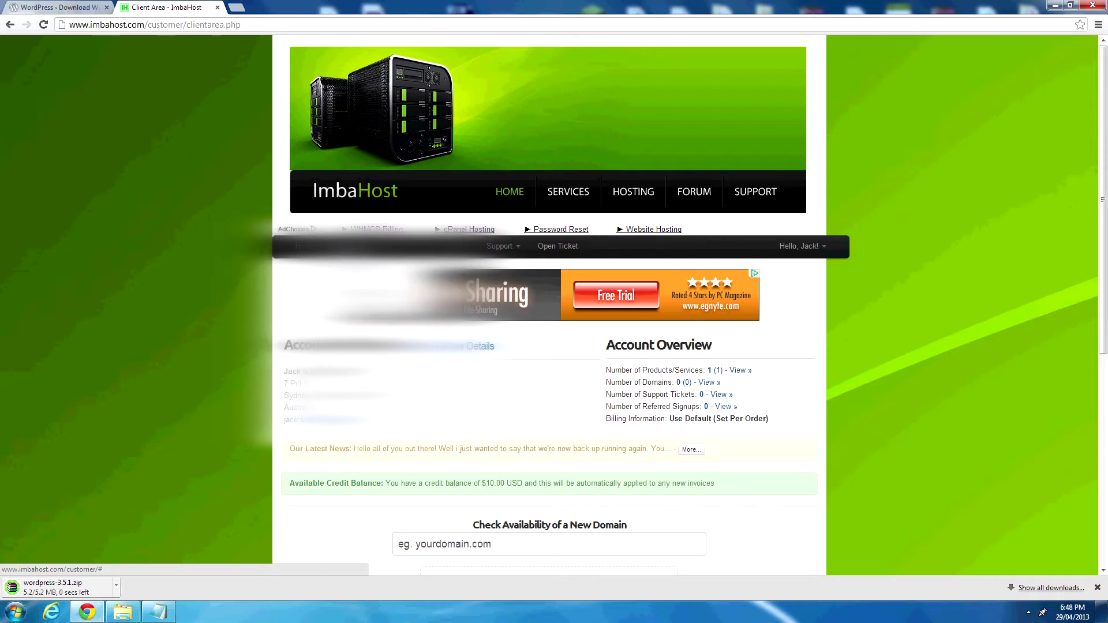
pyautogui.click(379, 281)
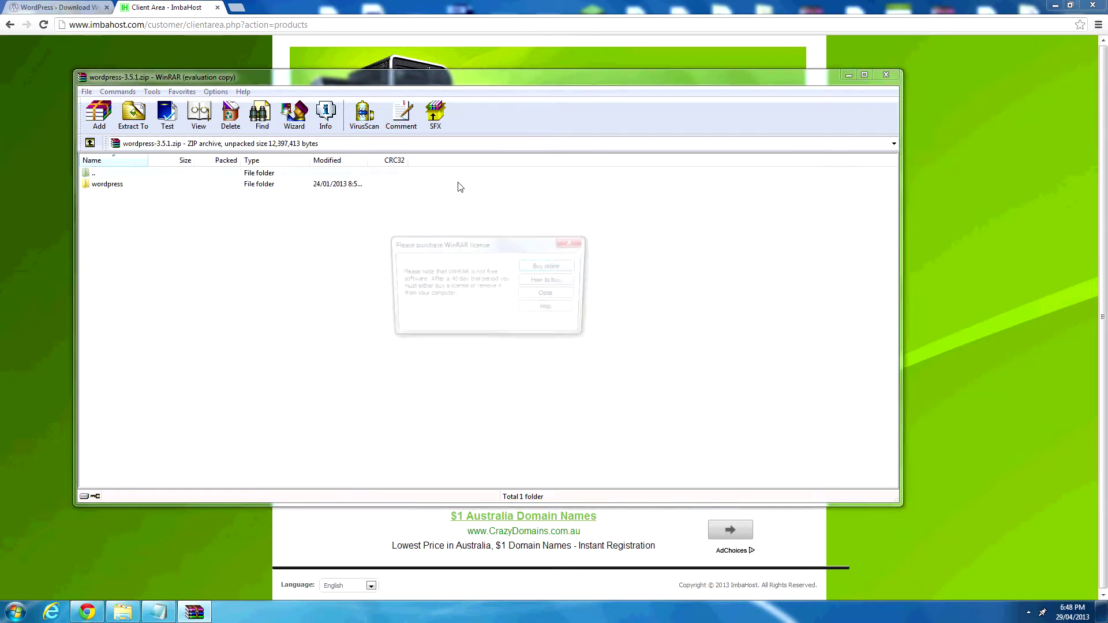
pyautogui.click(574, 242)
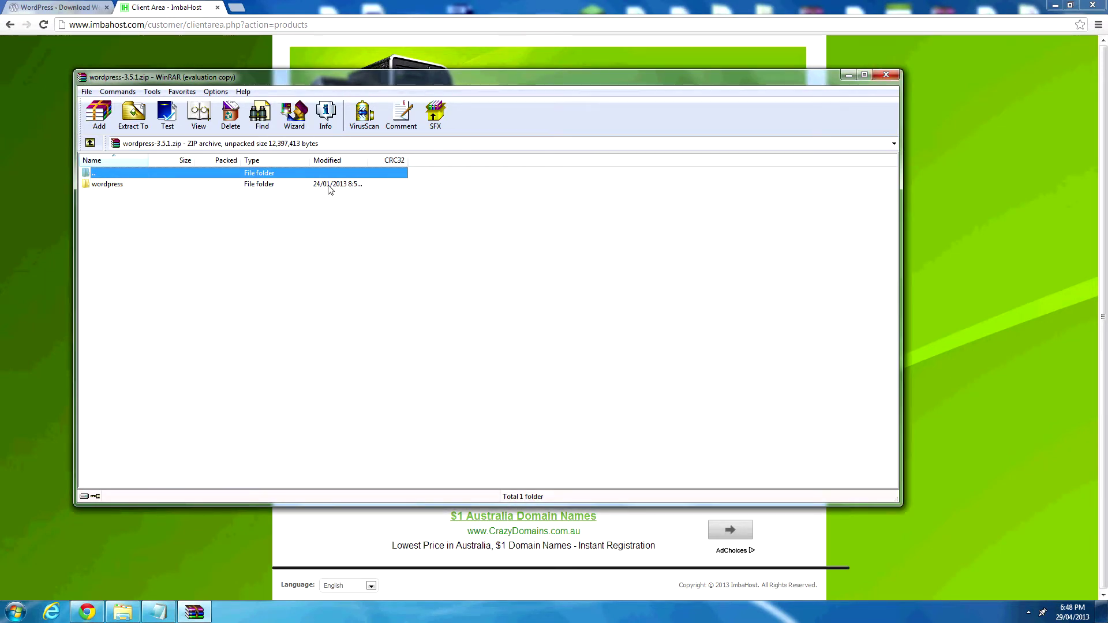
pyautogui.click(891, 75)
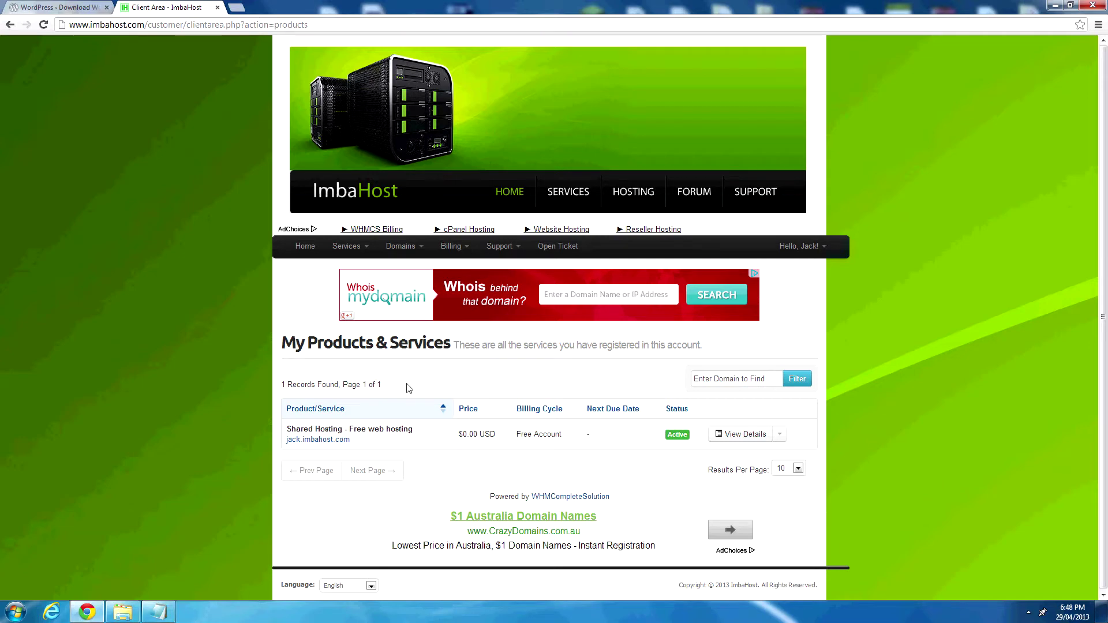
# Log in to cPanel from the free hosting account's details and dismiss the welcome dialog.
pyautogui.click(743, 438)
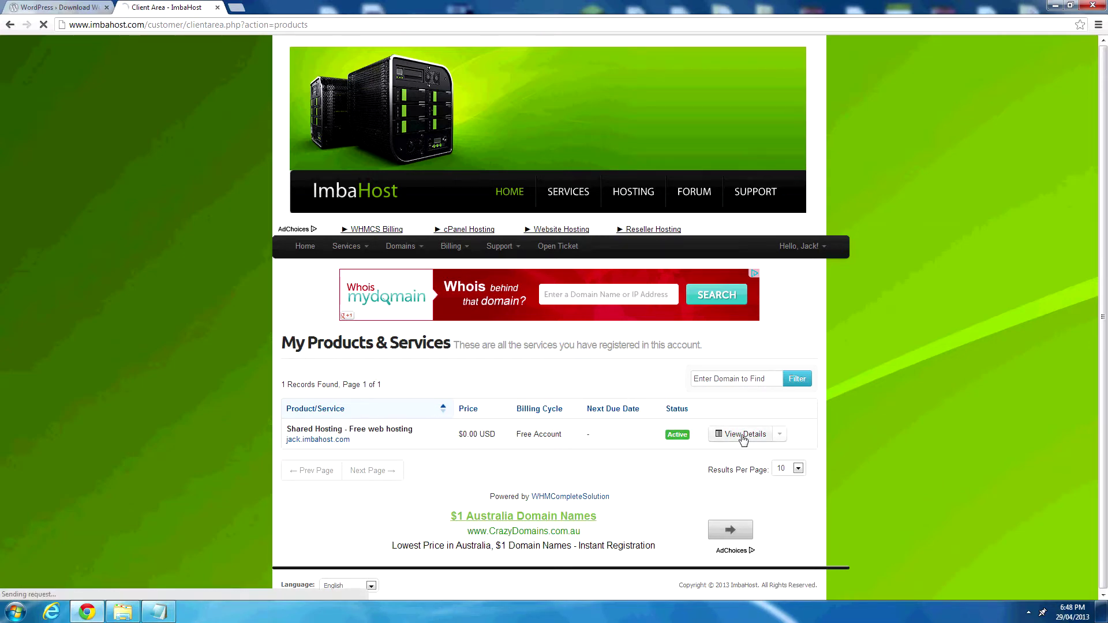
pyautogui.scroll(-2, 743, 437)
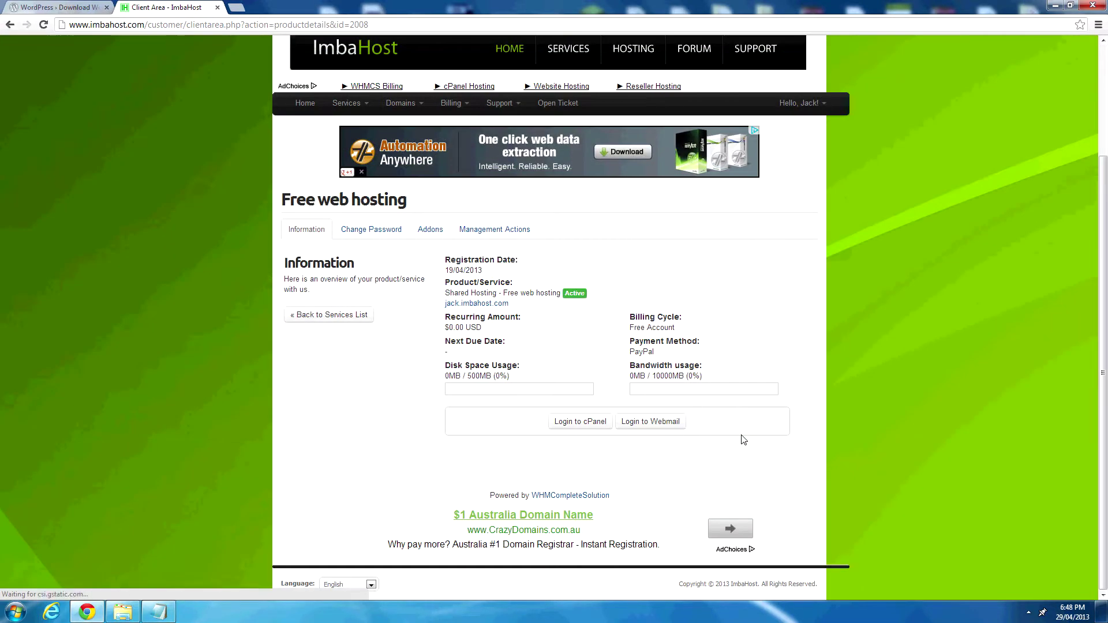
pyautogui.click(595, 423)
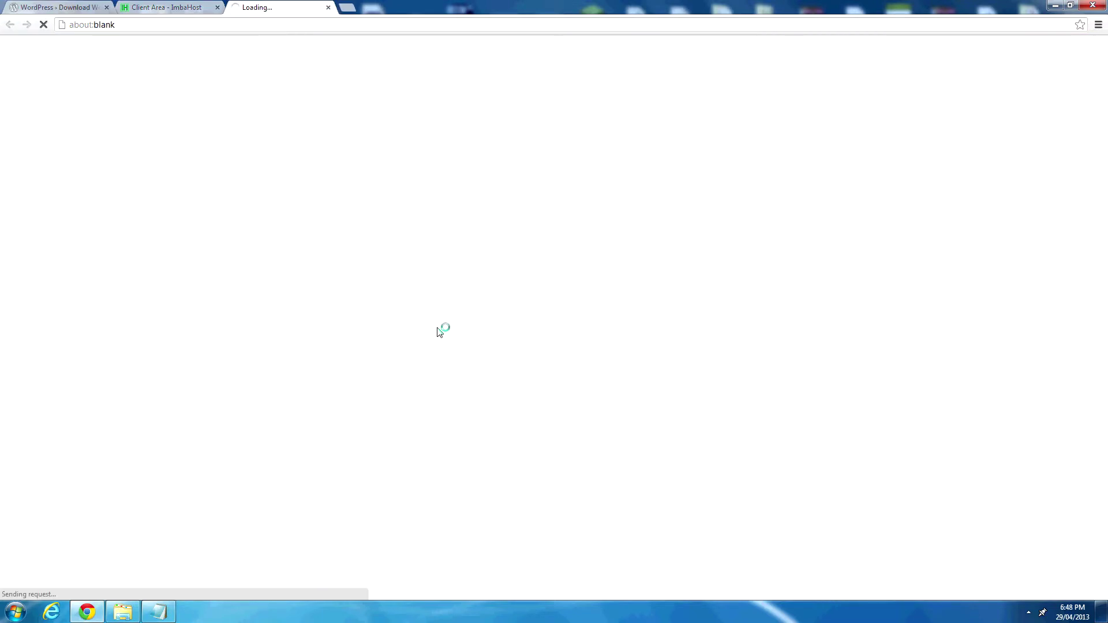
pyautogui.click(203, 7)
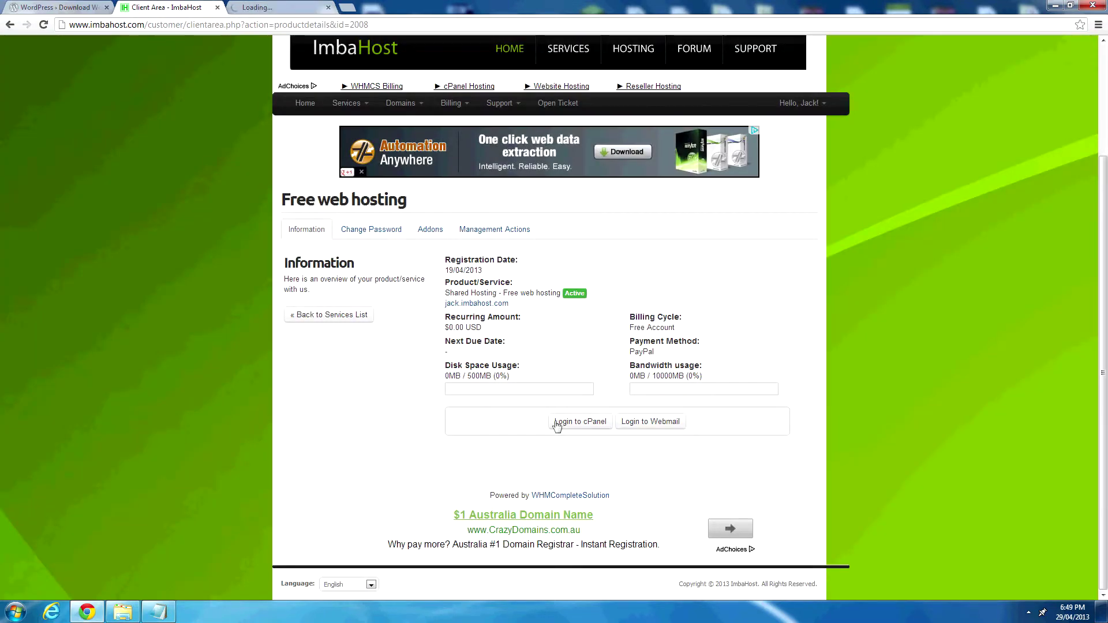
pyautogui.click(588, 426)
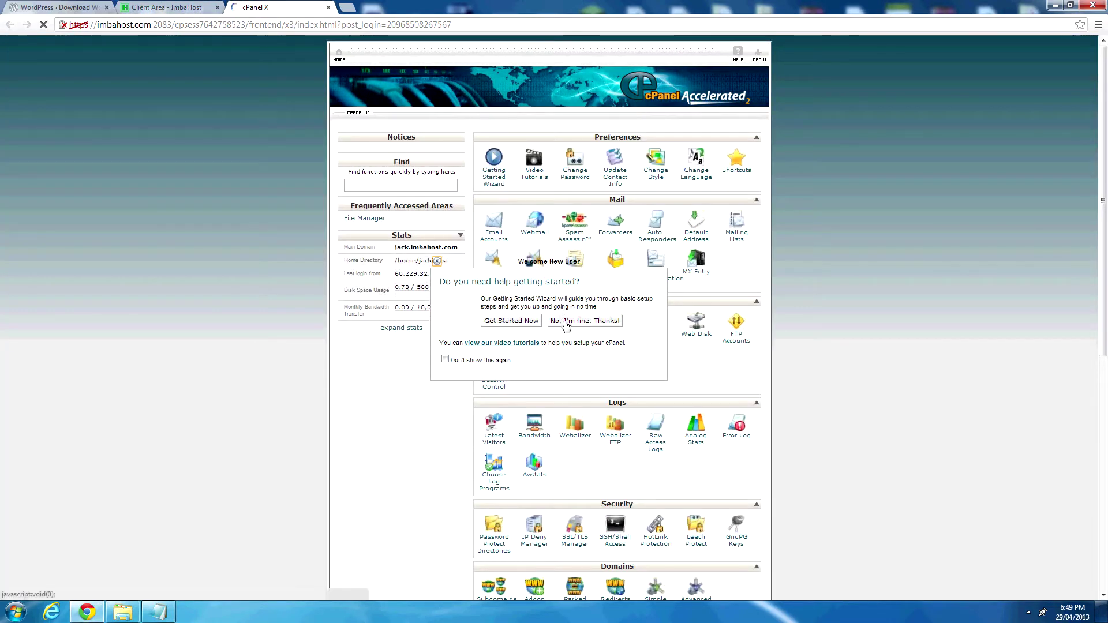
pyautogui.click(585, 321)
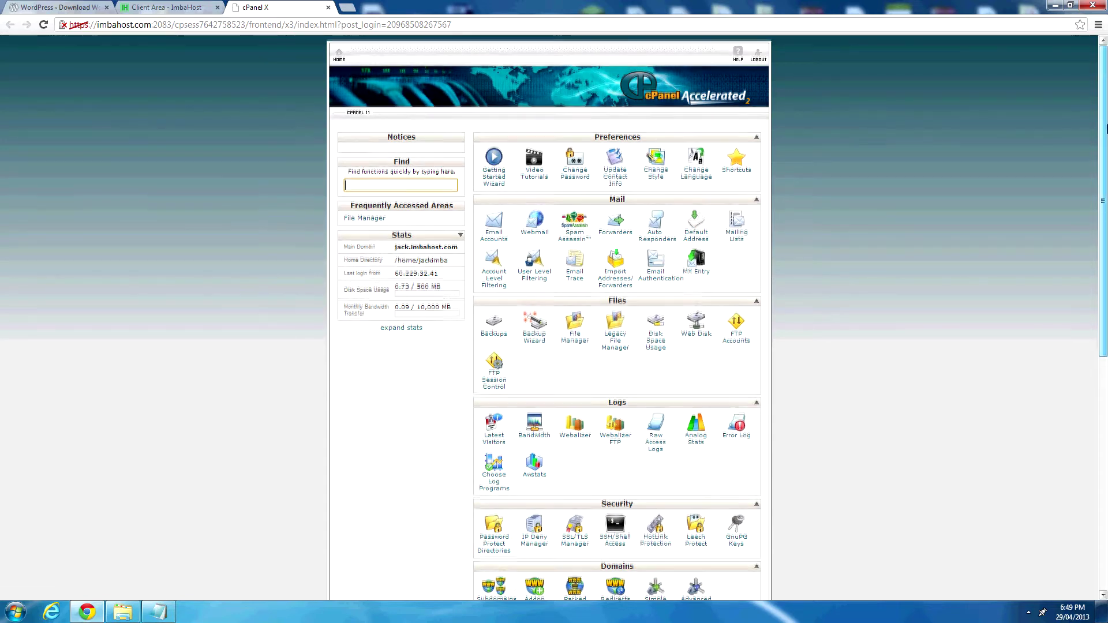
# Open File Manager on the Web Root (public_html) folder.
pyautogui.scroll(-1, 1104, 129)
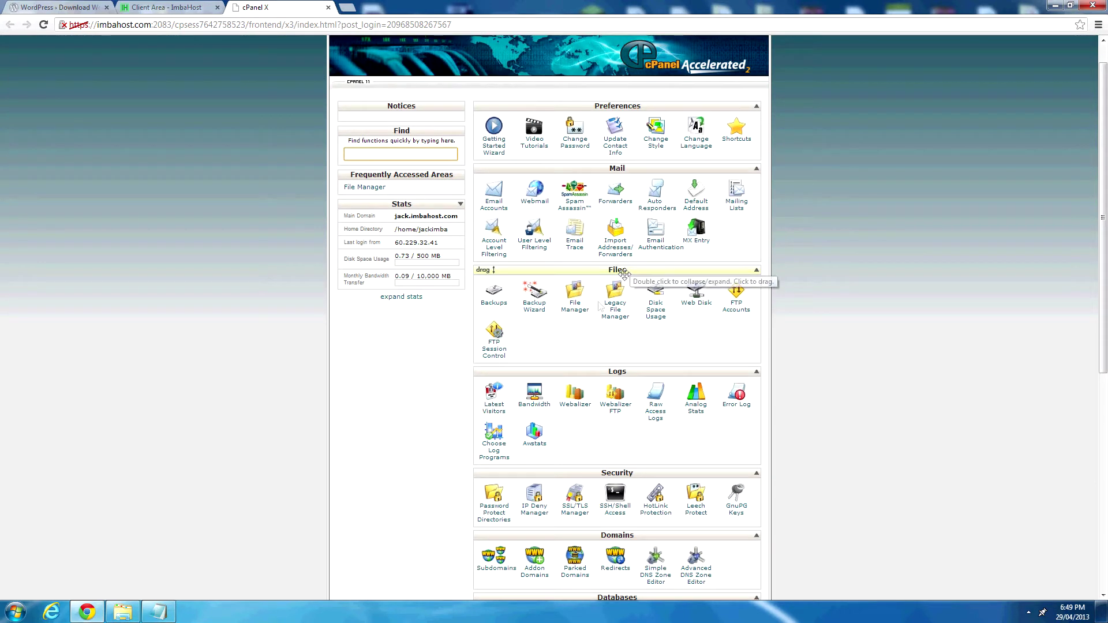
pyautogui.click(575, 310)
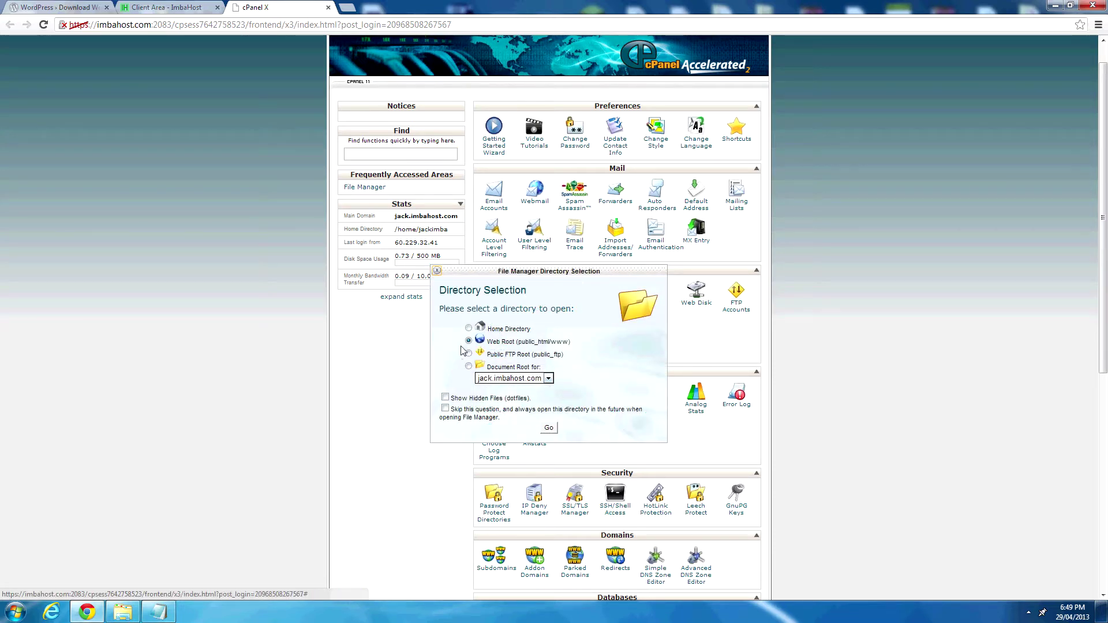
pyautogui.click(551, 429)
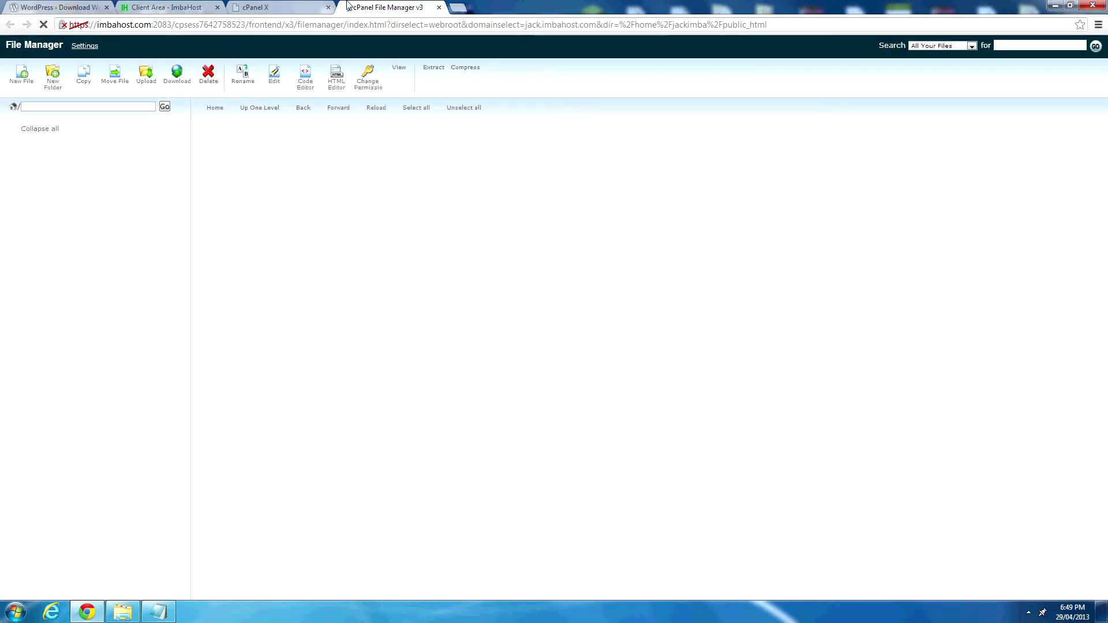
# Delete wordpress-3.5.1.zip from public_html, leaving index.html selected.
pyautogui.click(299, 6)
pyautogui.click(365, 6)
pyautogui.click(319, 8)
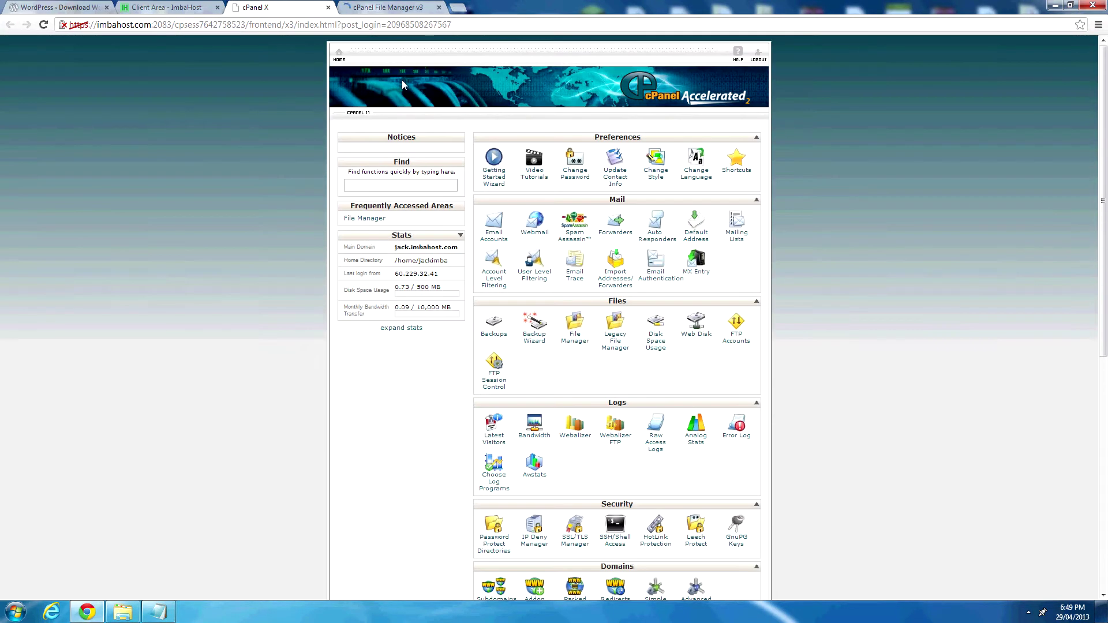
pyautogui.click(391, 6)
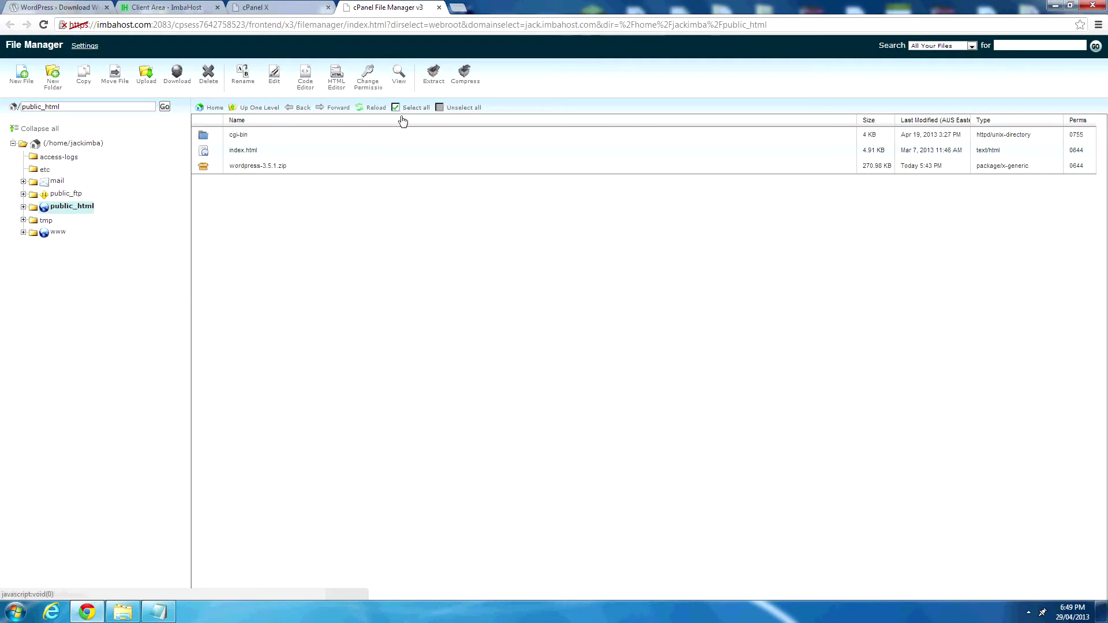
pyautogui.click(369, 165)
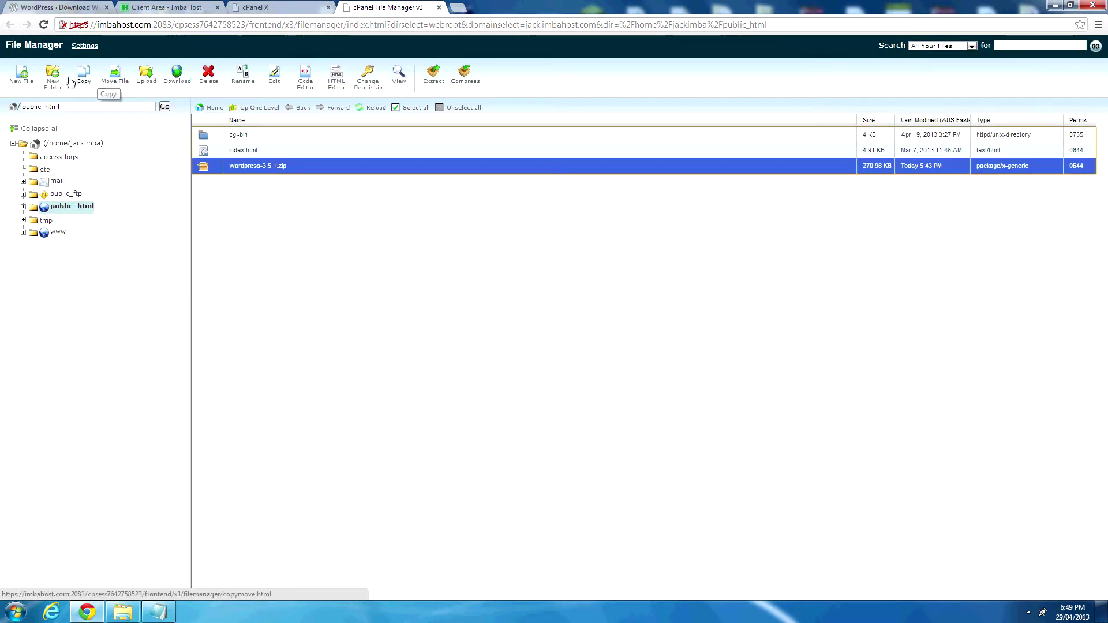
pyautogui.click(208, 73)
pyautogui.click(645, 352)
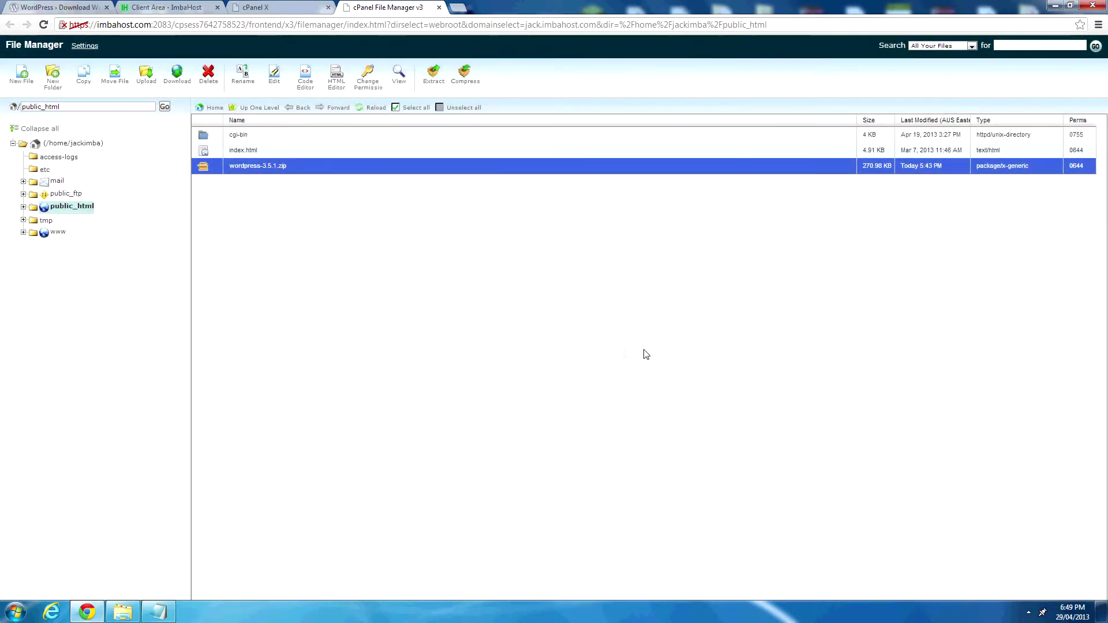
pyautogui.click(414, 152)
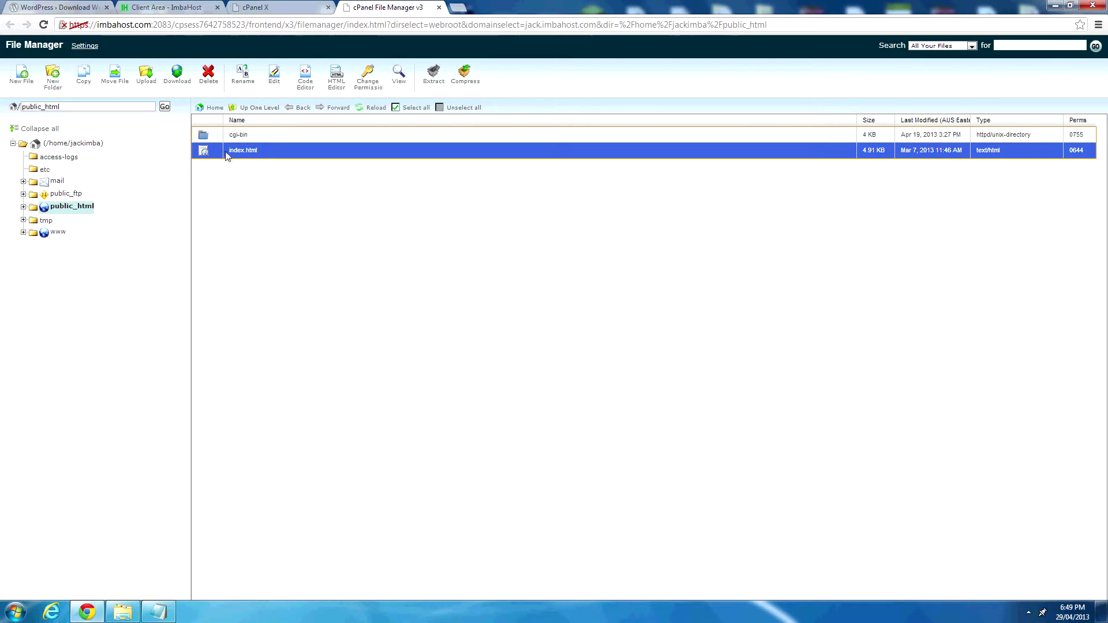
# View the placeholder page at jack.imbahost.com in a new browser tab.
pyautogui.click(463, 5)
pyautogui.write('key')
pyautogui.press('BackSpace')
pyautogui.press('BackSpace')
pyautogui.press('BackSpace')
pyautogui.write('f')
pyautogui.press('BackSpace')
pyautogui.write('jack.imbahost.com')
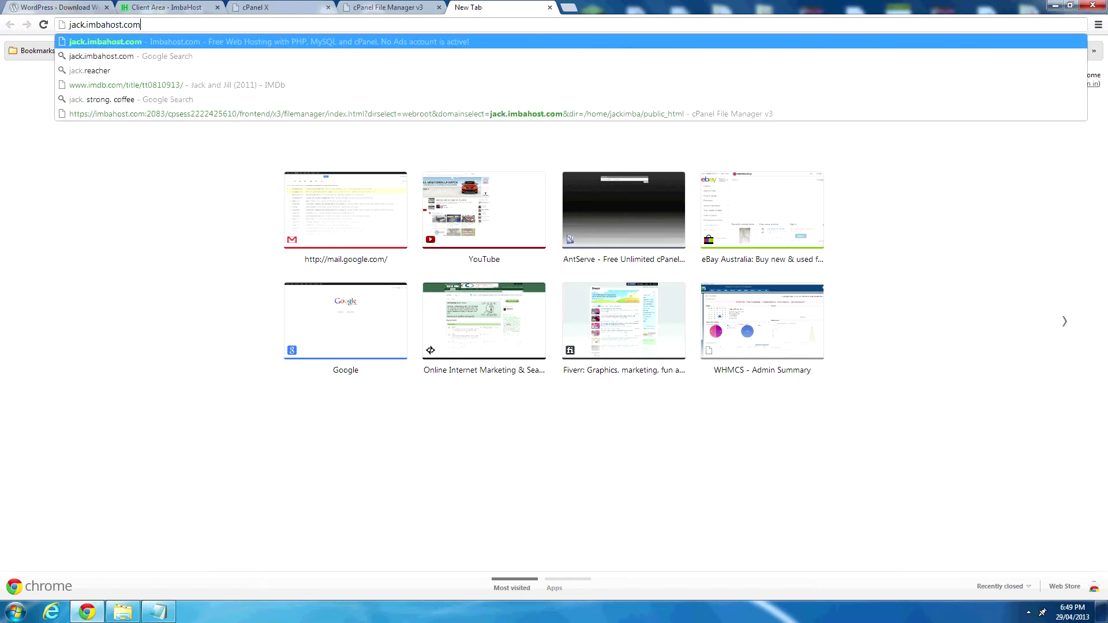
pyautogui.press('Return')
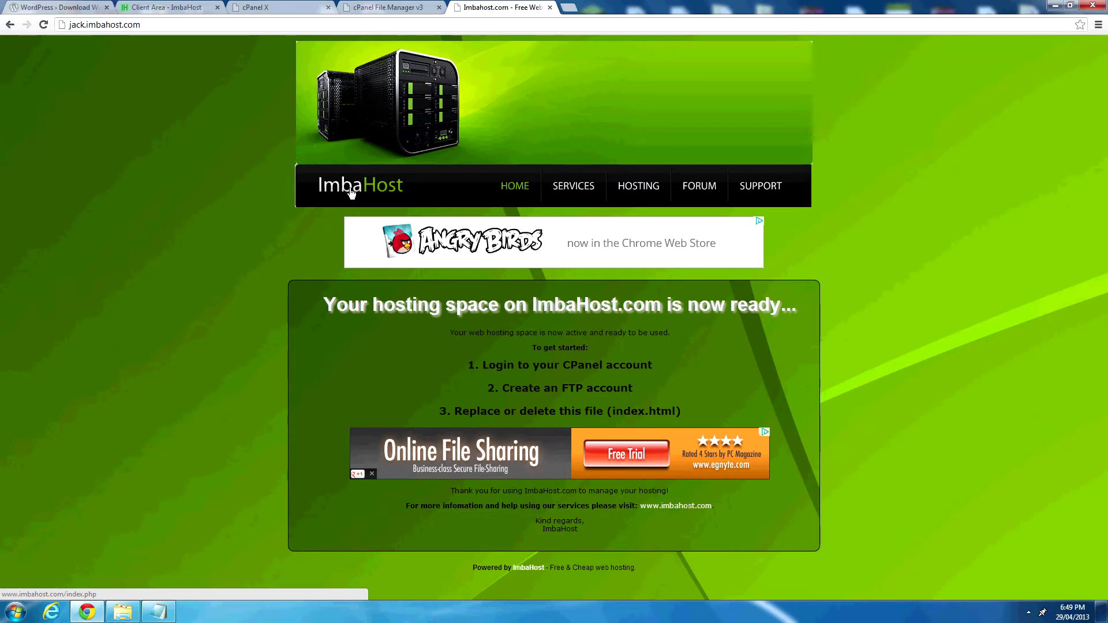
# Delete index.html from public_html and go to the Upload page.
pyautogui.click(432, 6)
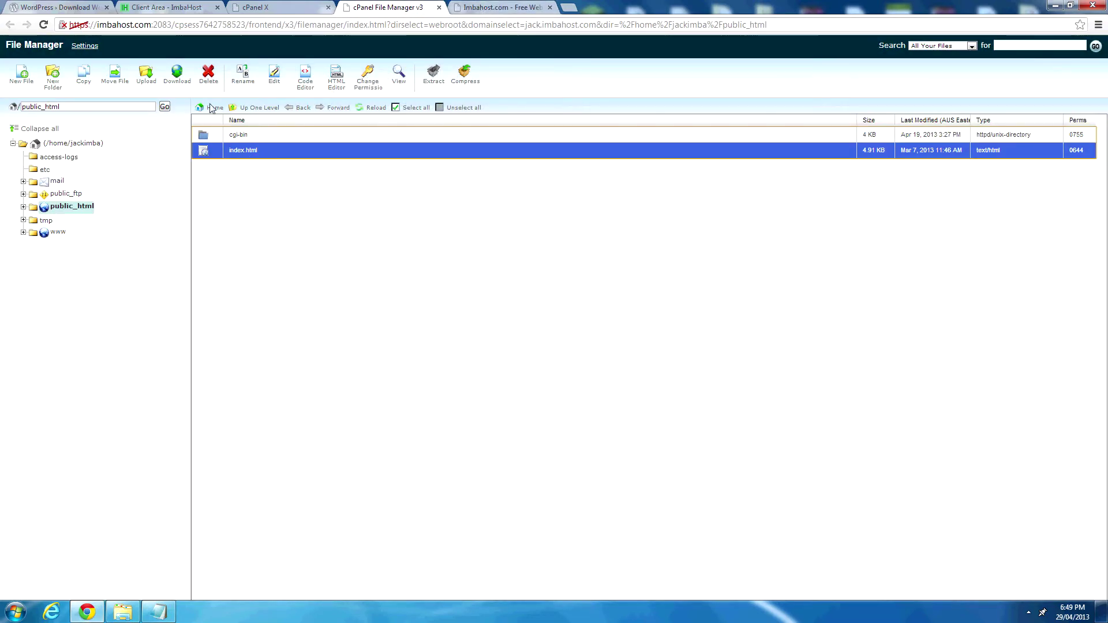
pyautogui.click(208, 74)
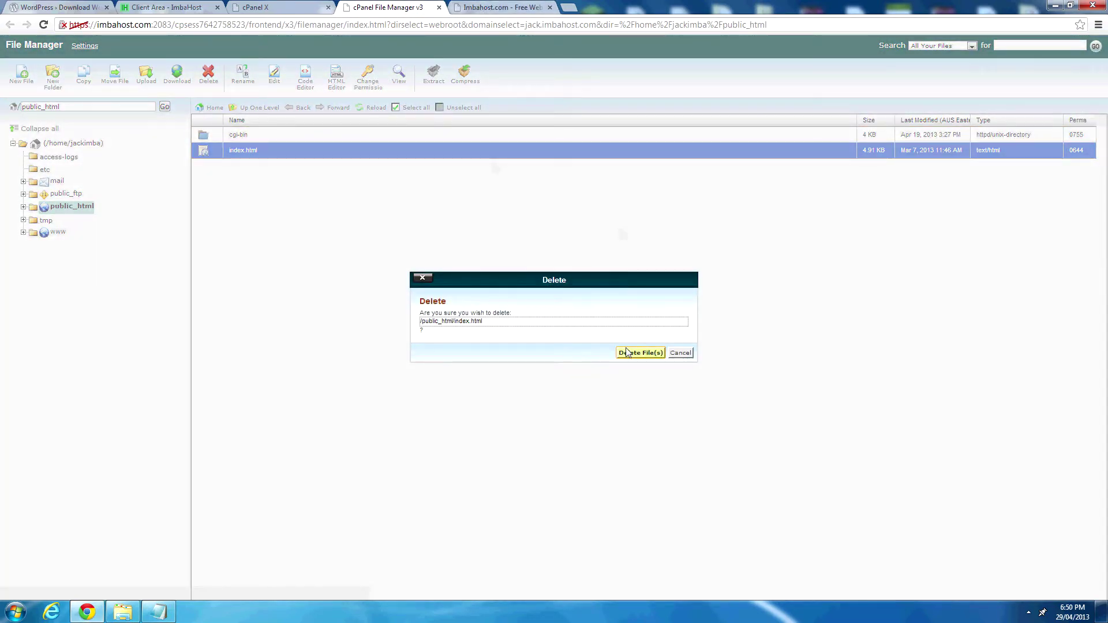
pyautogui.click(628, 352)
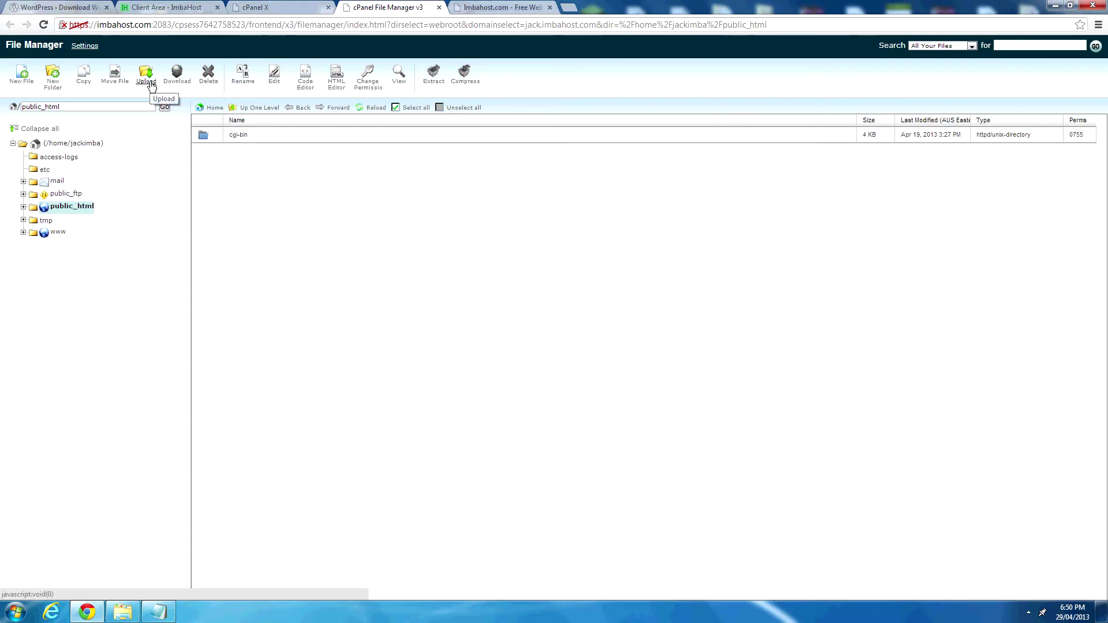
pyautogui.click(150, 84)
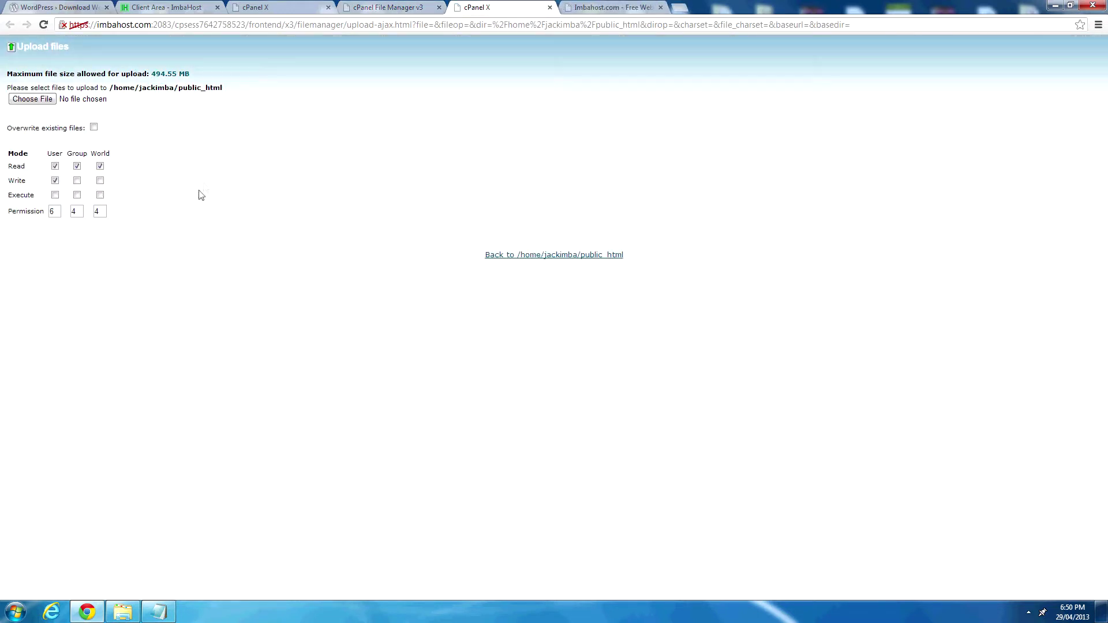
# Choose wordpress-3.5.1.zip from the local downloads folder and start uploading it to public_html.
pyautogui.click(33, 99)
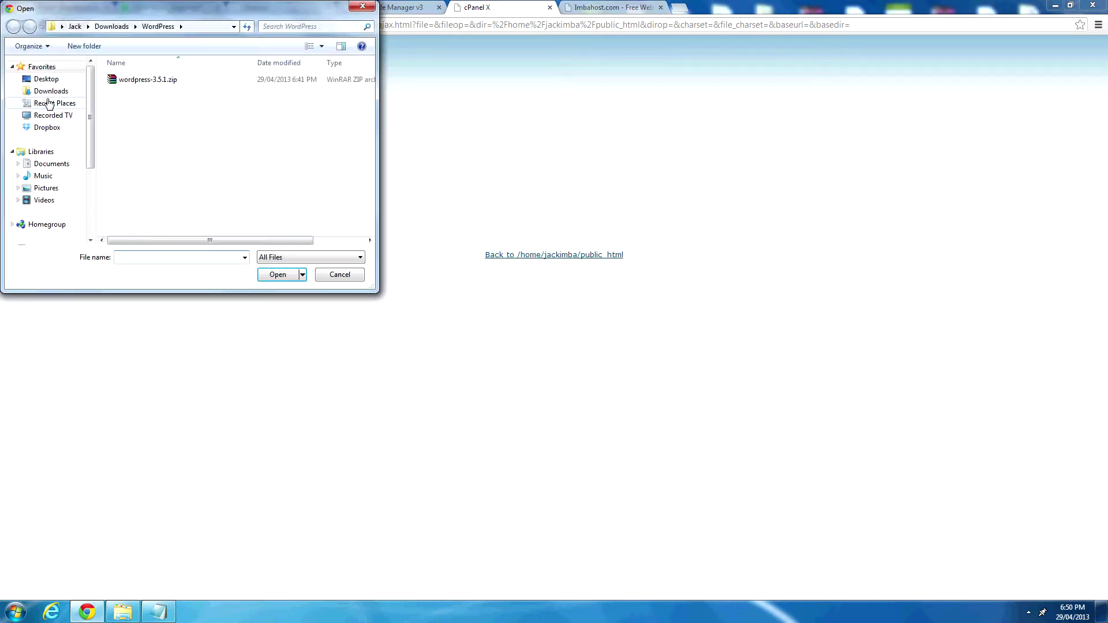
pyautogui.click(225, 84)
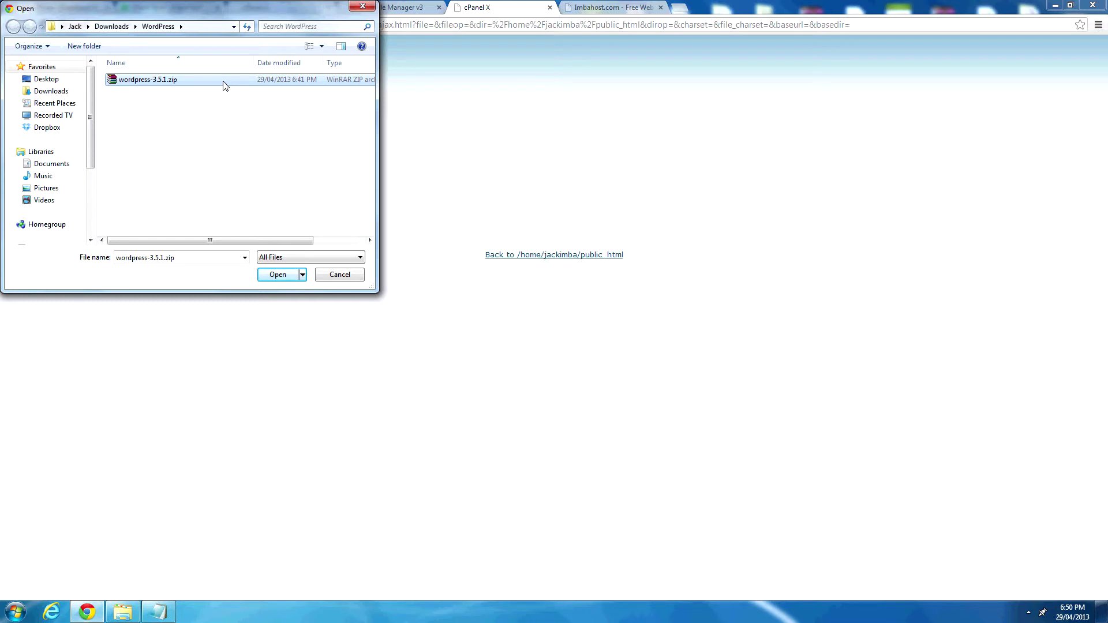
pyautogui.doubleClick(226, 85)
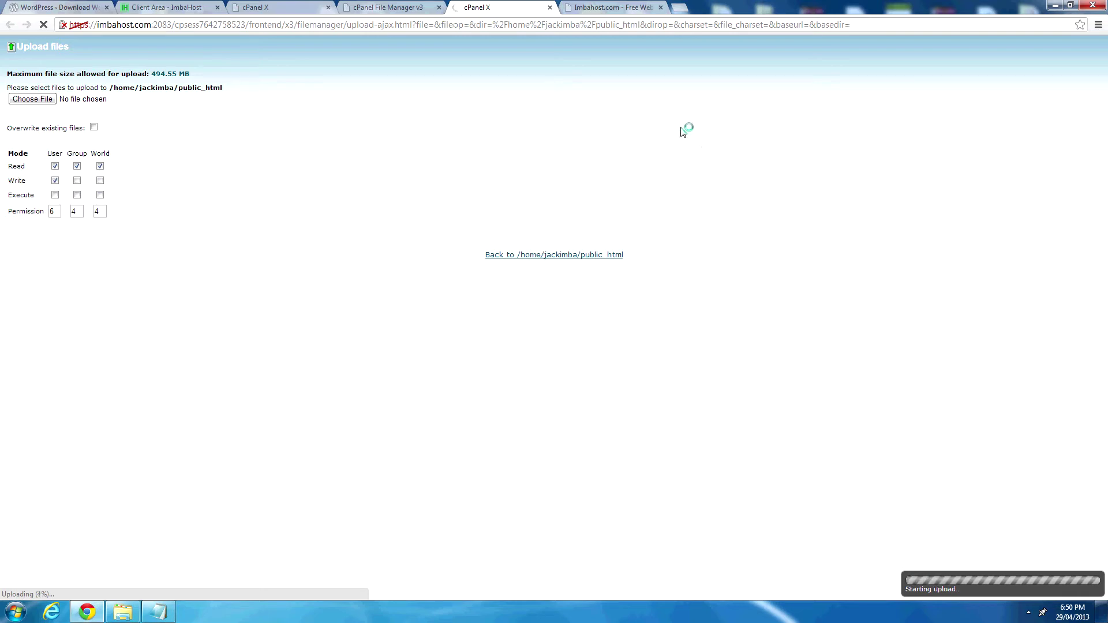
pyautogui.click(624, 7)
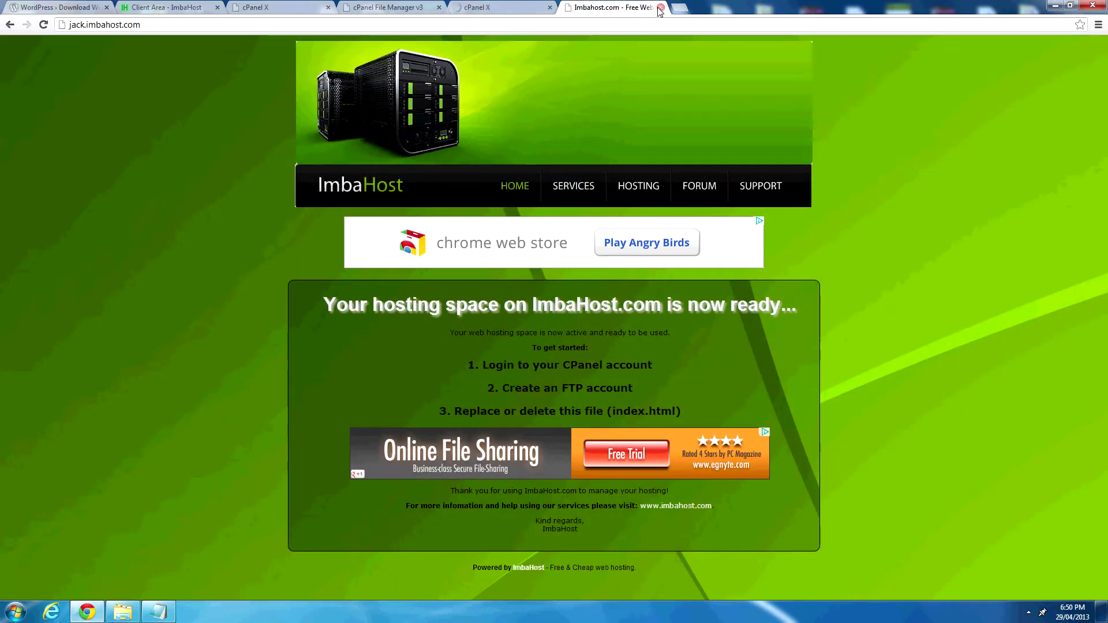
pyautogui.click(563, 9)
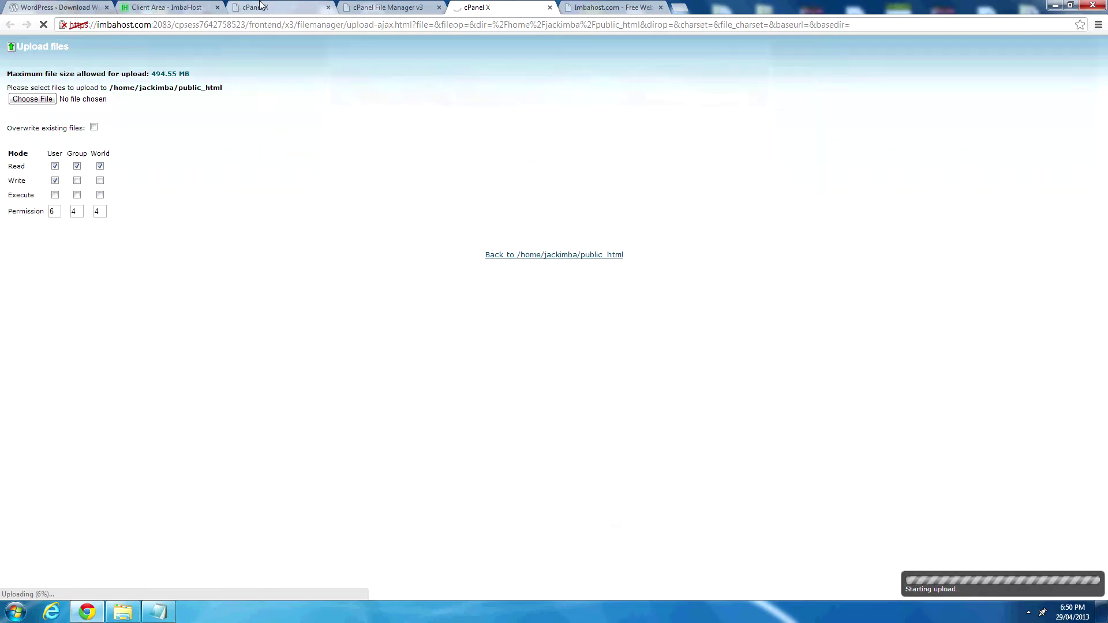
# Load cPanel's MySQL Databases page, then bring the Notepad installation checklist forward.
pyautogui.click(260, 6)
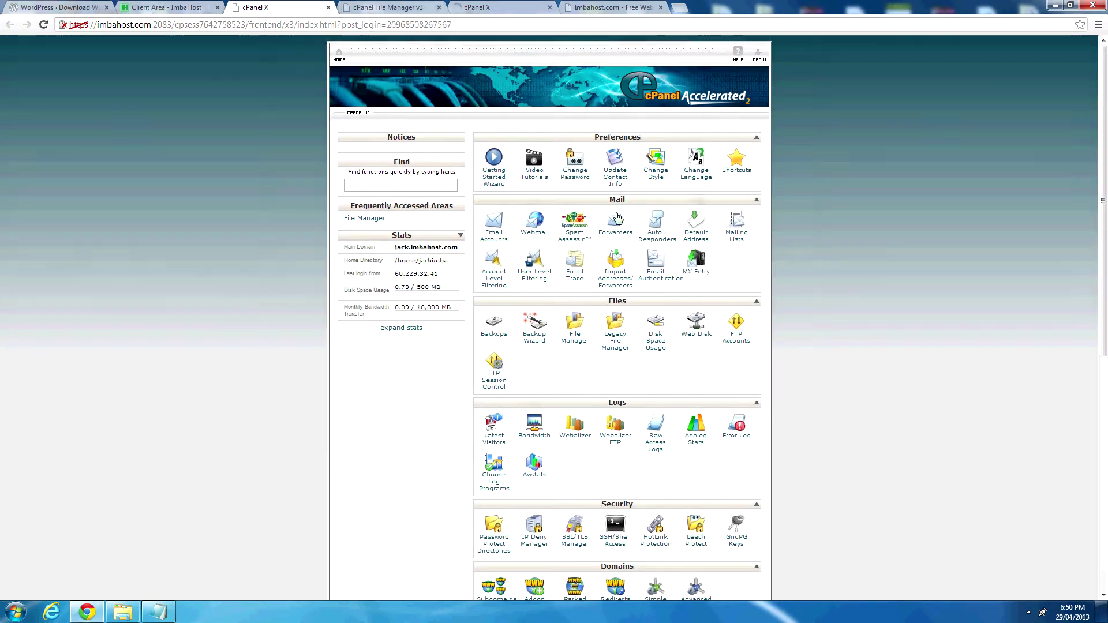
pyautogui.scroll(-3, 617, 217)
pyautogui.scroll(-1, 622, 234)
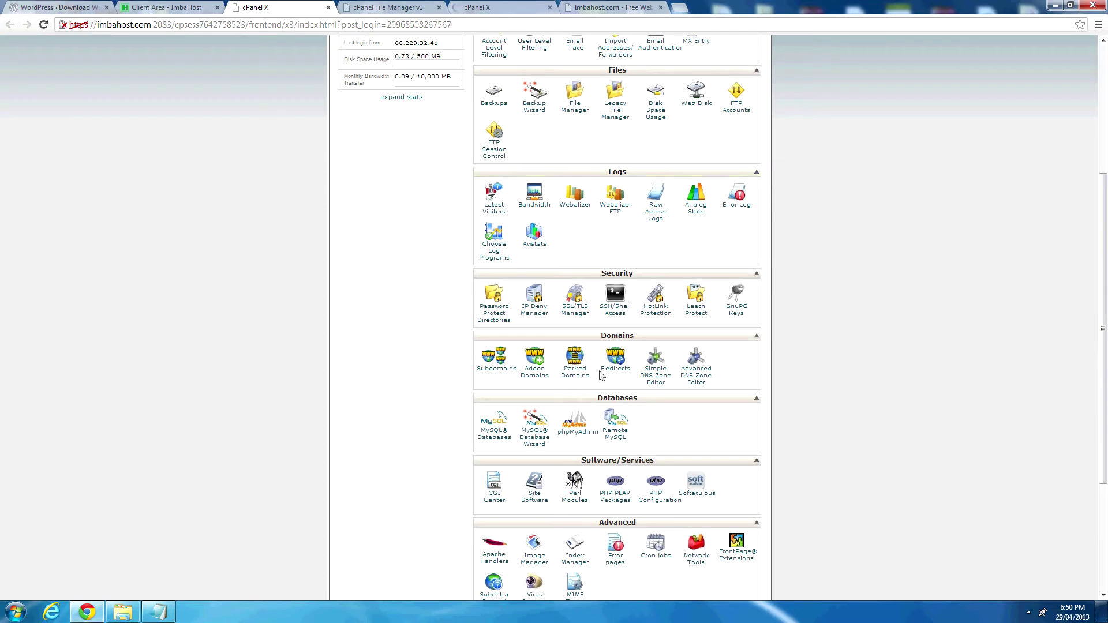
pyautogui.click(495, 434)
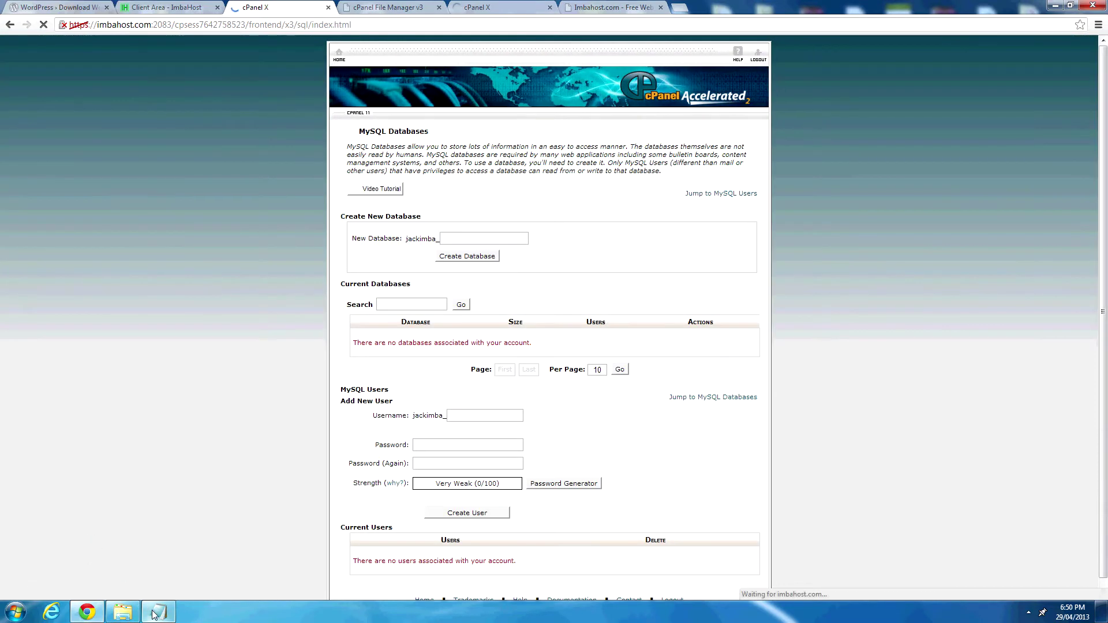
pyautogui.click(154, 613)
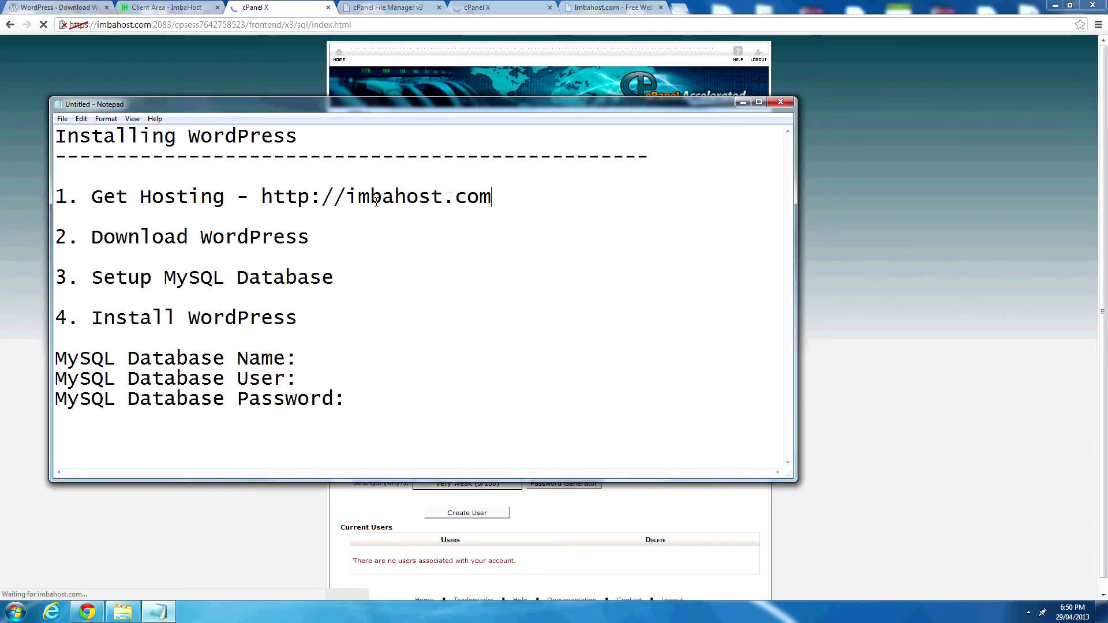
# Append '- Complete' to the Get Hosting and Download WordPress lines of the notes.
pyautogui.click(517, 190)
pyautogui.write('- C')
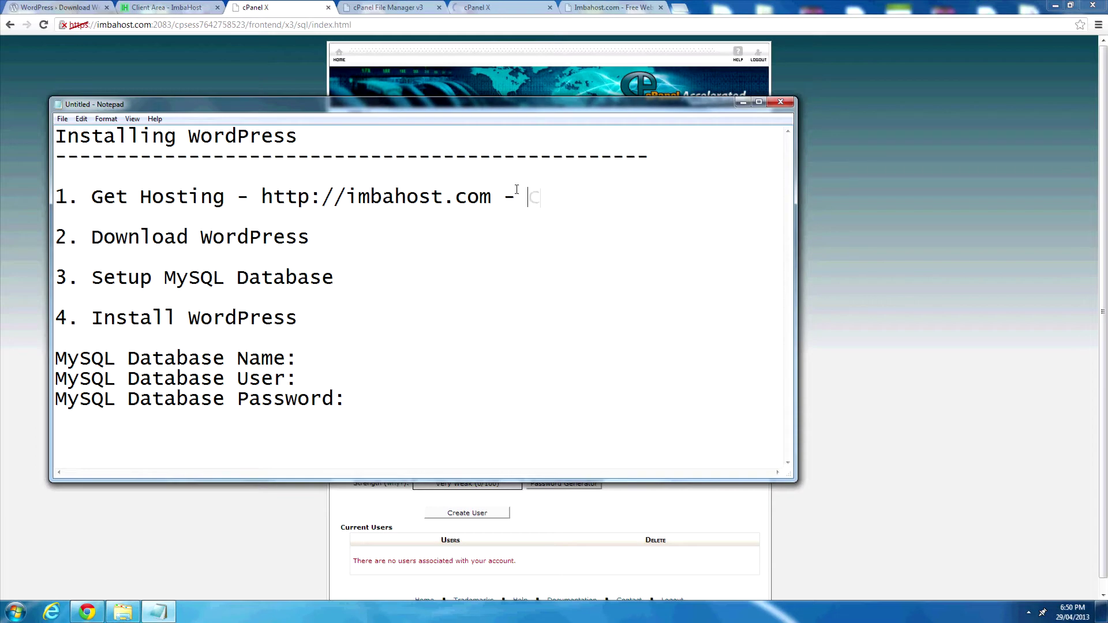
pyautogui.write('omplete')
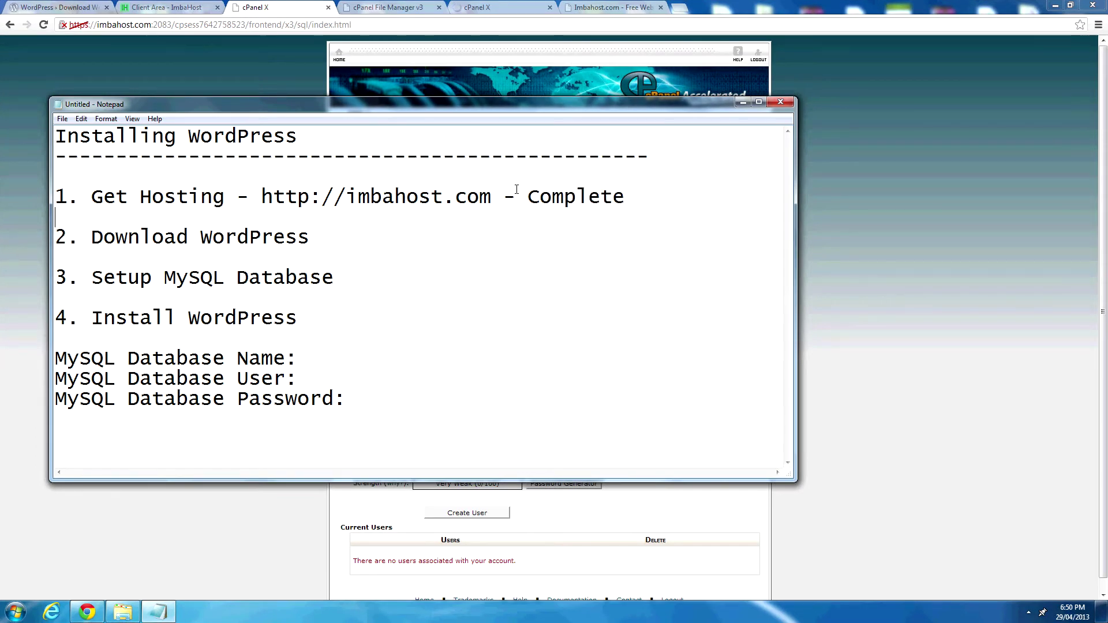
pyautogui.press('Down')
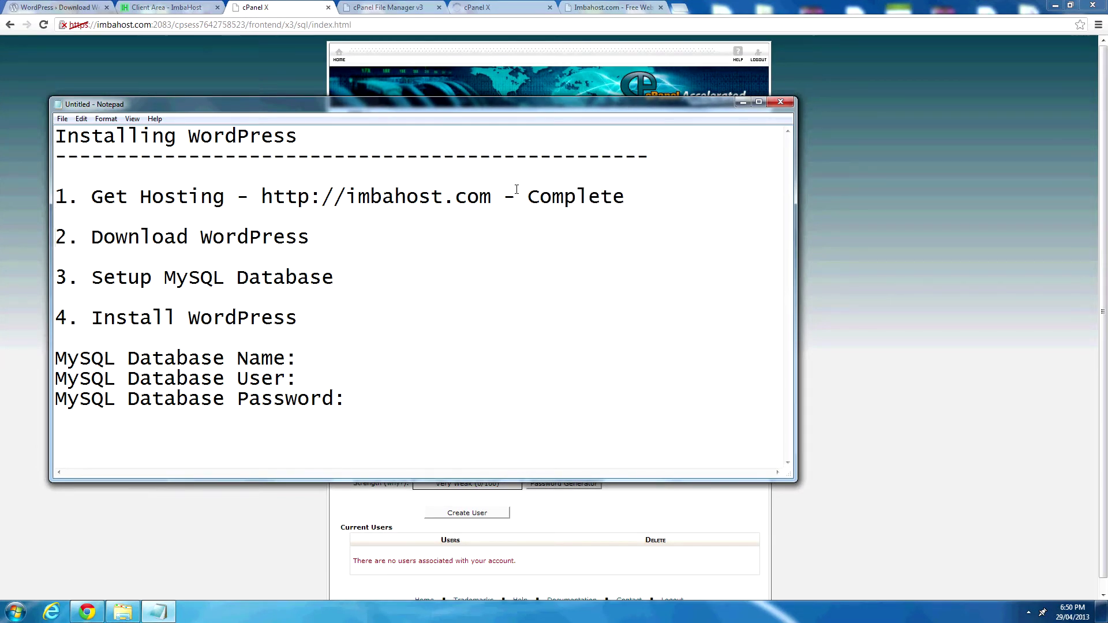
pyautogui.click(316, 243)
pyautogui.write('- C')
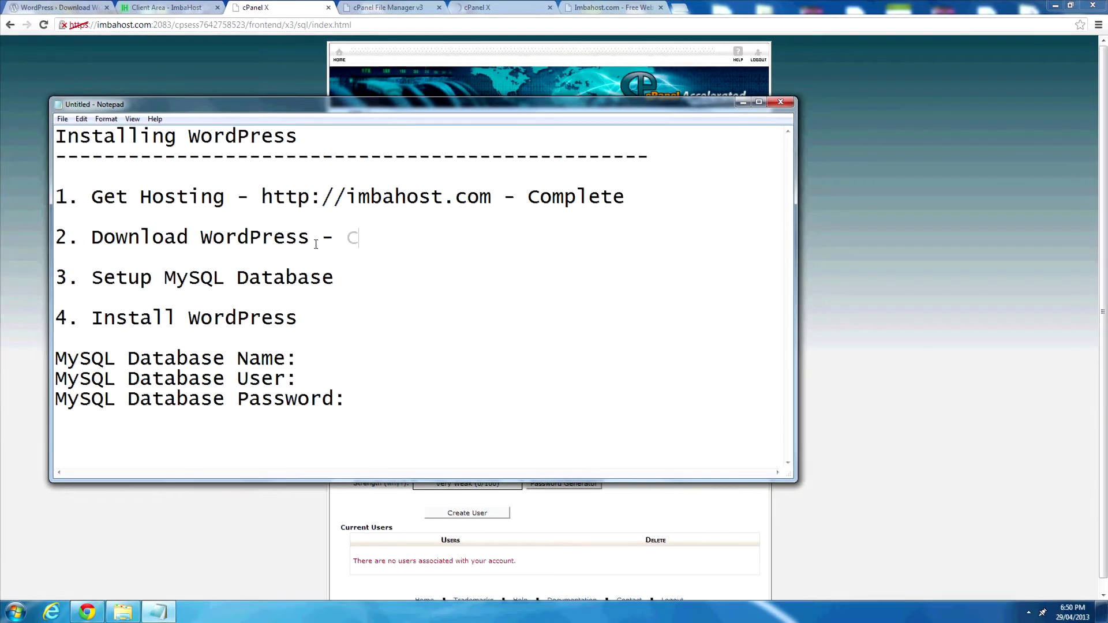
pyautogui.write('omplete')
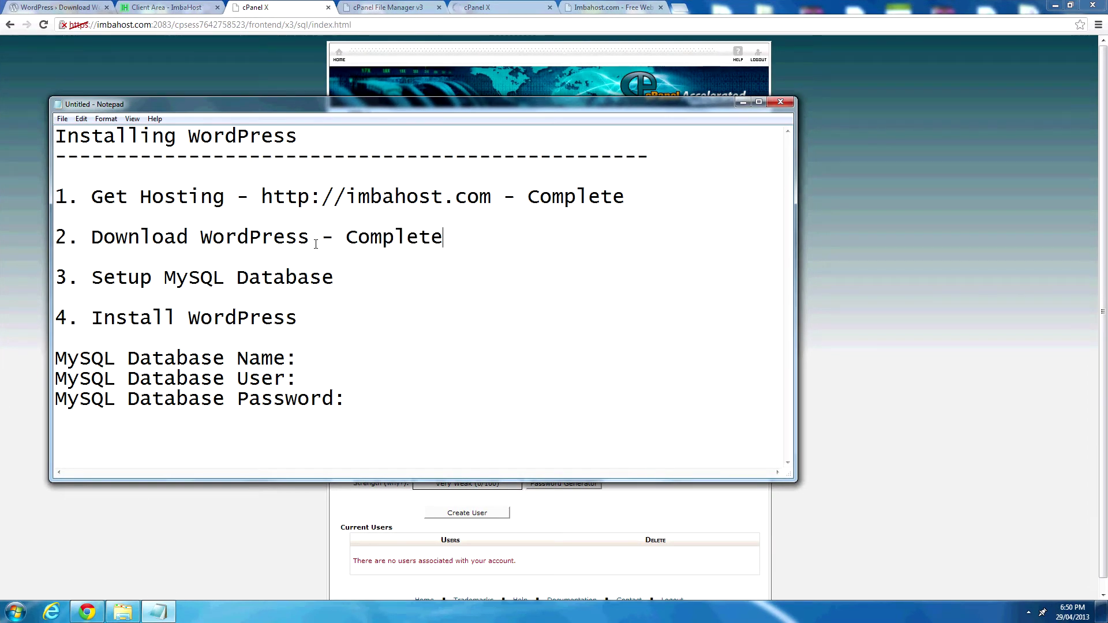
pyautogui.click(335, 276)
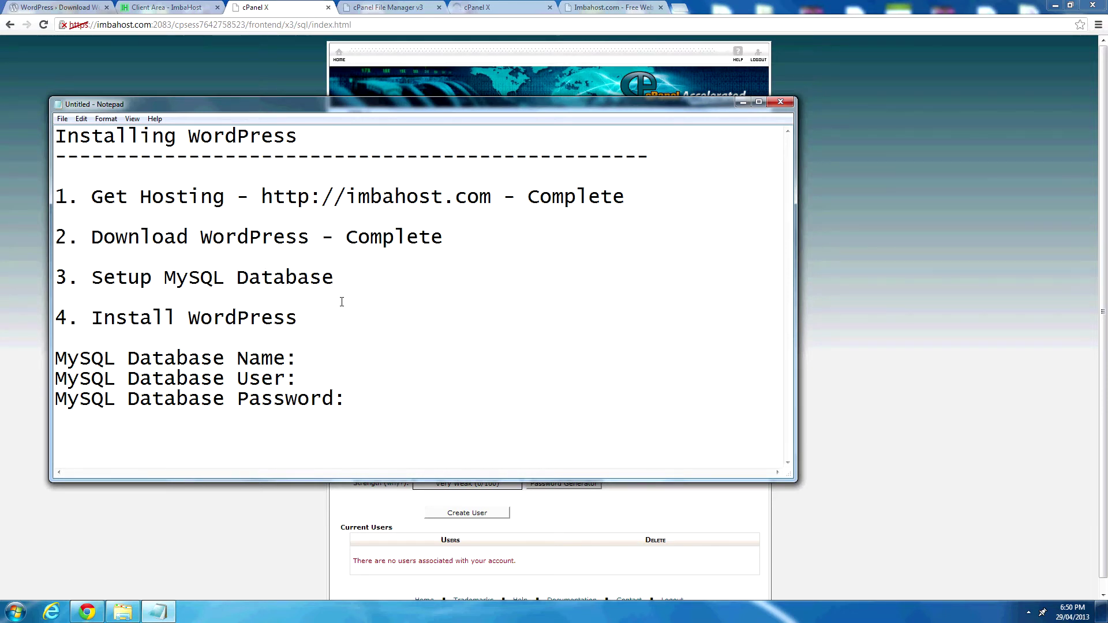
pyautogui.click(20, 271)
# Create a new MySQL database named 'main', producing jackimba_main.
pyautogui.click(456, 239)
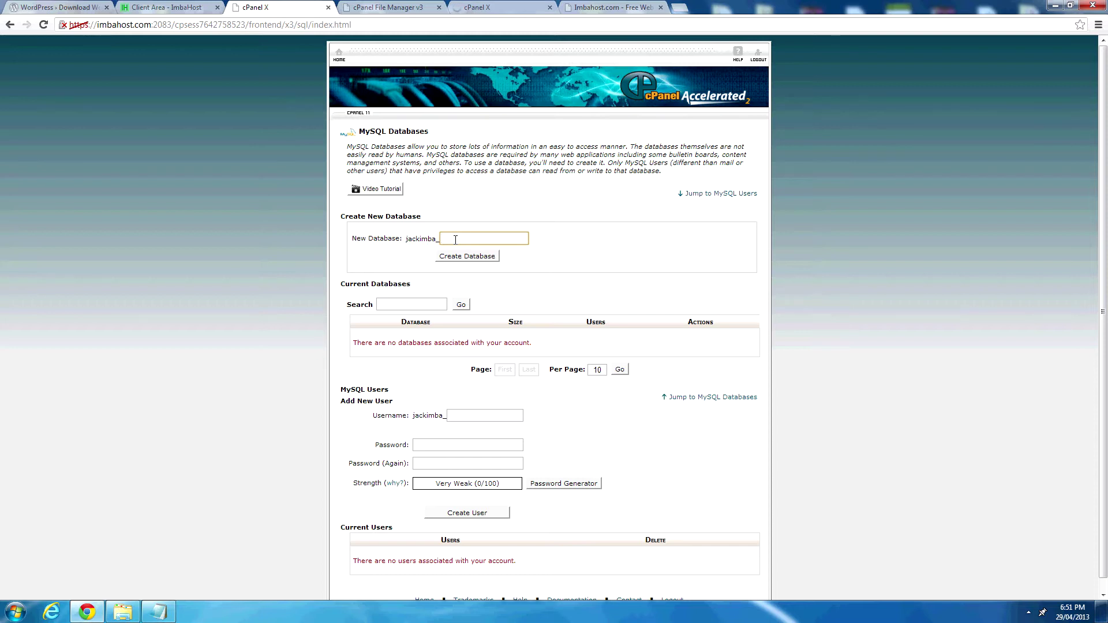
pyautogui.moveTo(338, 217); pyautogui.dragTo(427, 219)
pyautogui.click(456, 239)
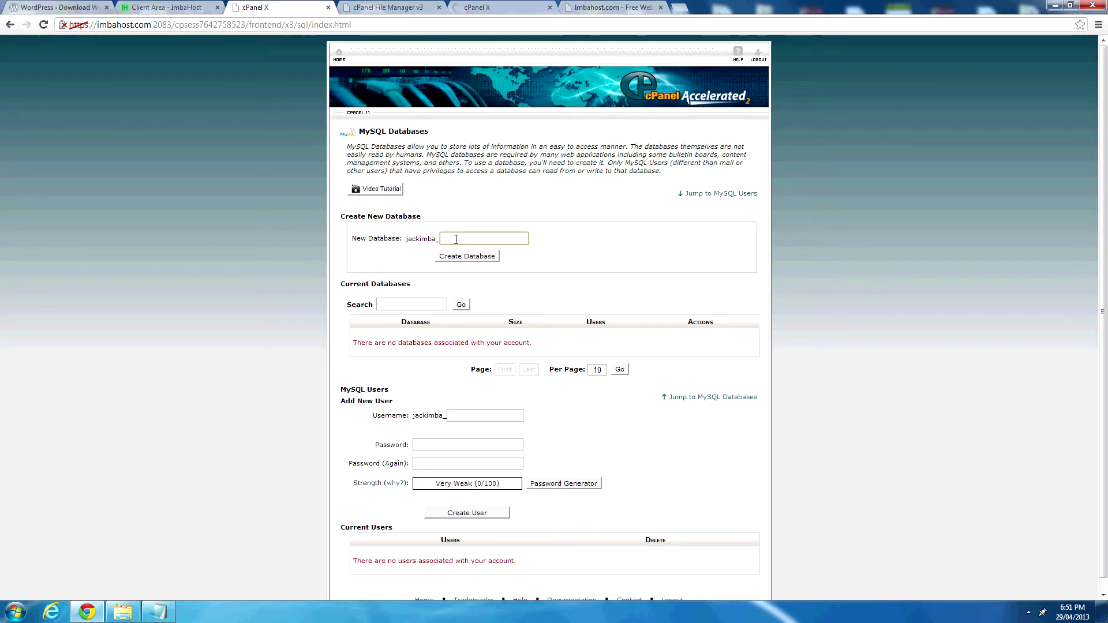
pyautogui.write('main')
pyautogui.click(471, 258)
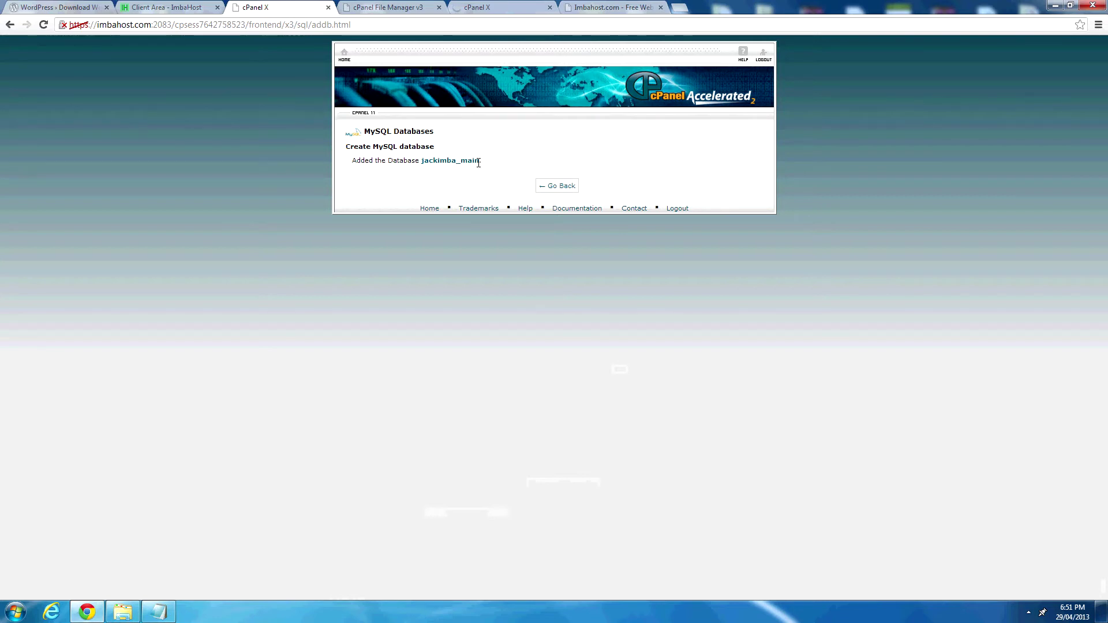
# Select and copy the jackimba_main database name for the notes.
pyautogui.moveTo(478, 164); pyautogui.dragTo(460, 165)
pyautogui.click(461, 165)
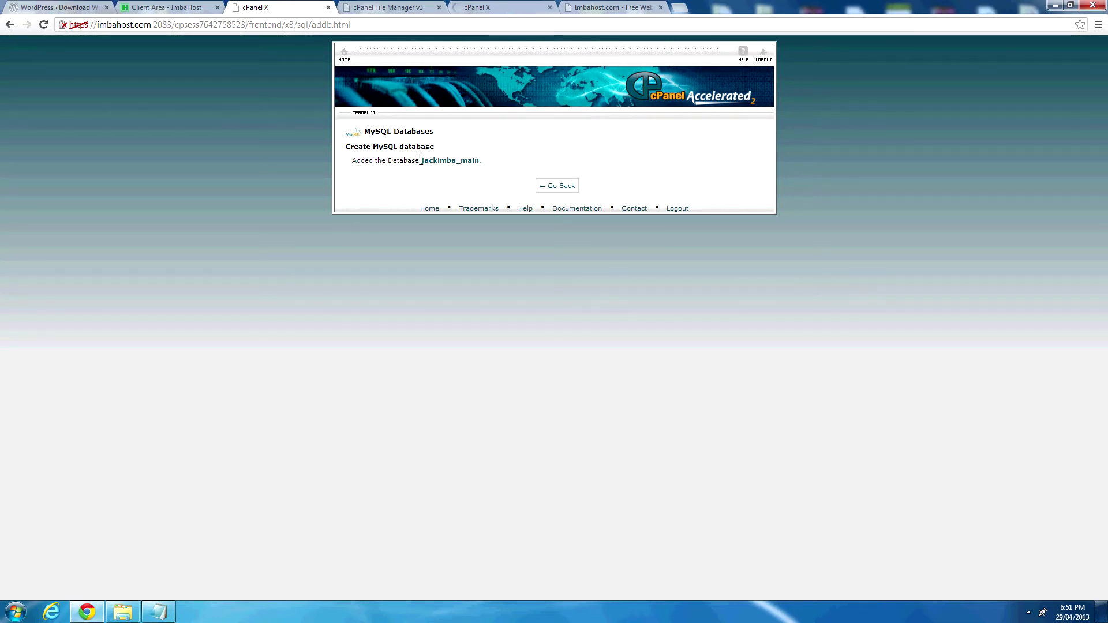
pyautogui.moveTo(423, 162); pyautogui.dragTo(478, 160)
pyautogui.hotkey('ctrl', 'c')
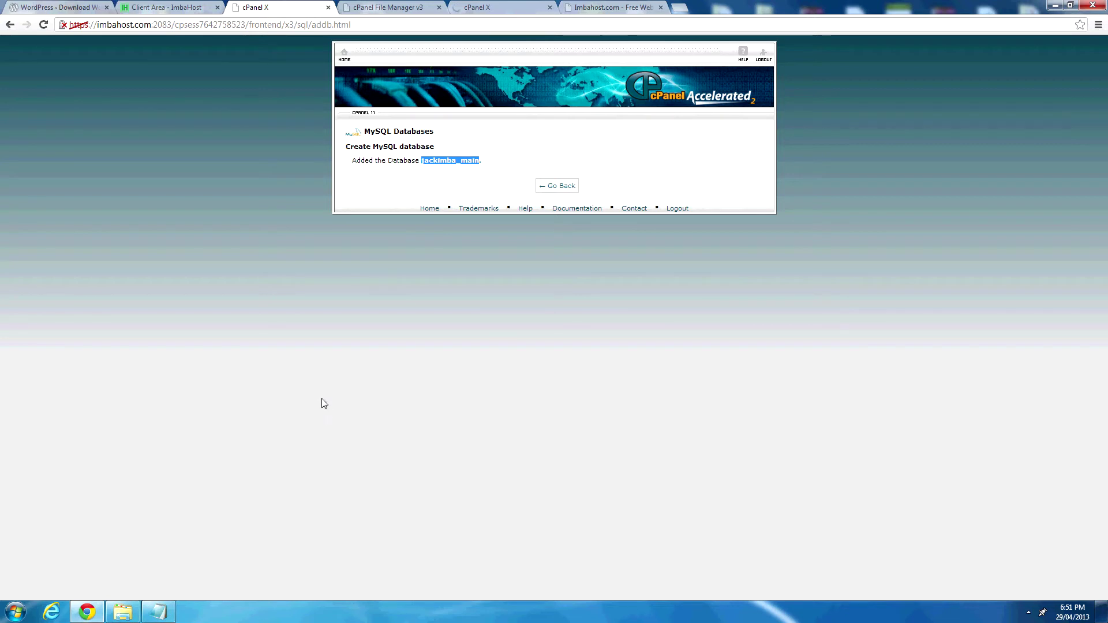
pyautogui.click(158, 612)
# Paste jackimba_main after 'MySQL Database Name:' in the notes, then return to MySQL Databases.
pyautogui.click(319, 353)
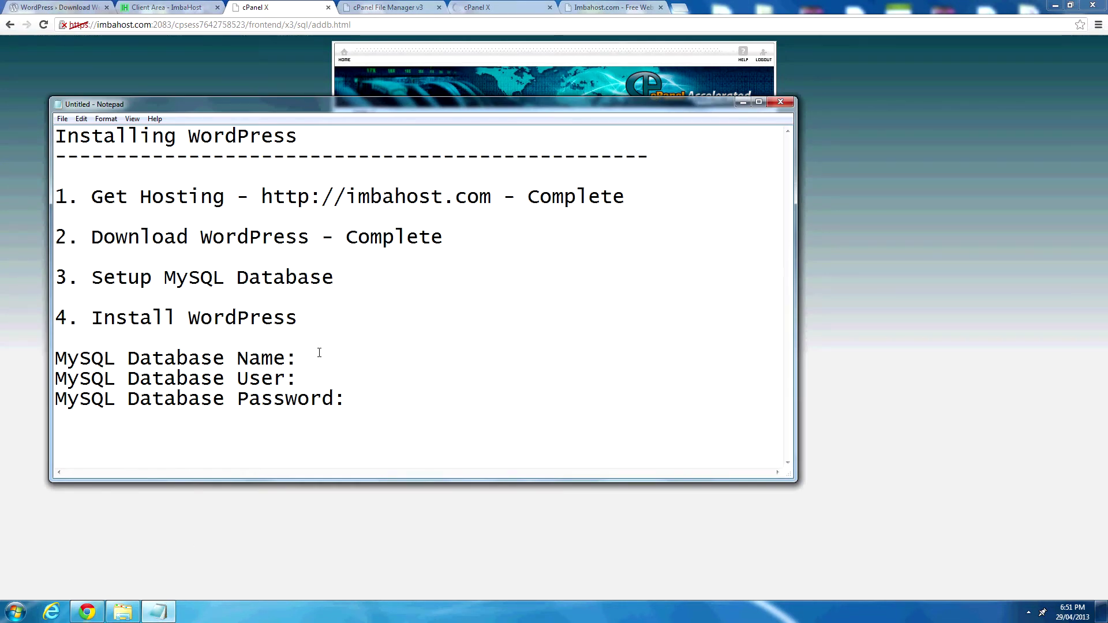
pyautogui.hotkey('ctrl', 'v')
pyautogui.click(350, 380)
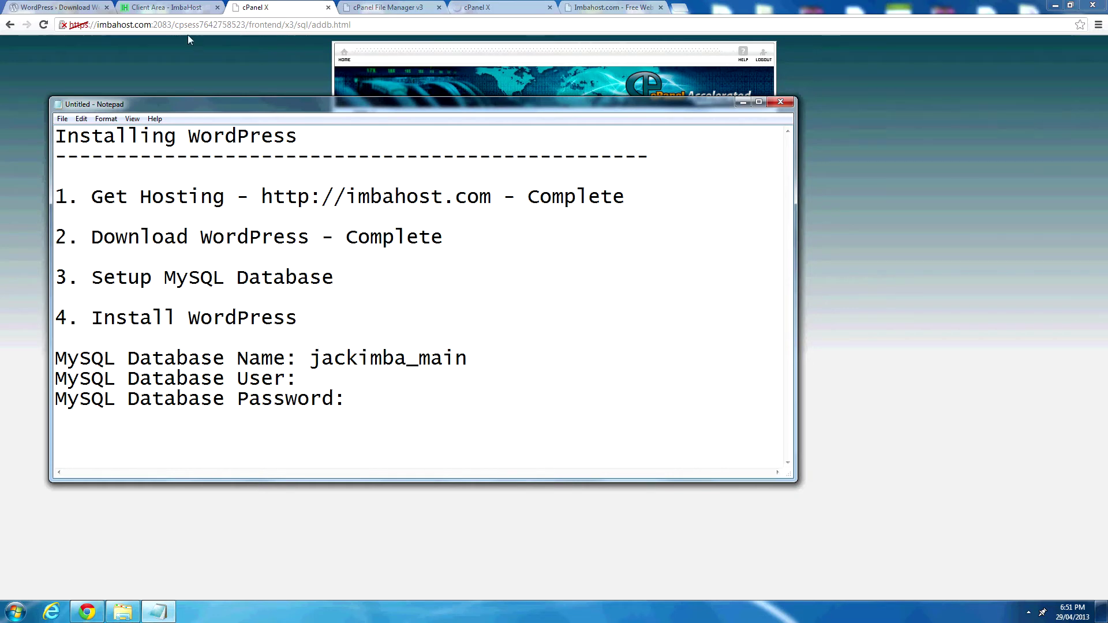
pyautogui.click(188, 38)
pyautogui.click(563, 188)
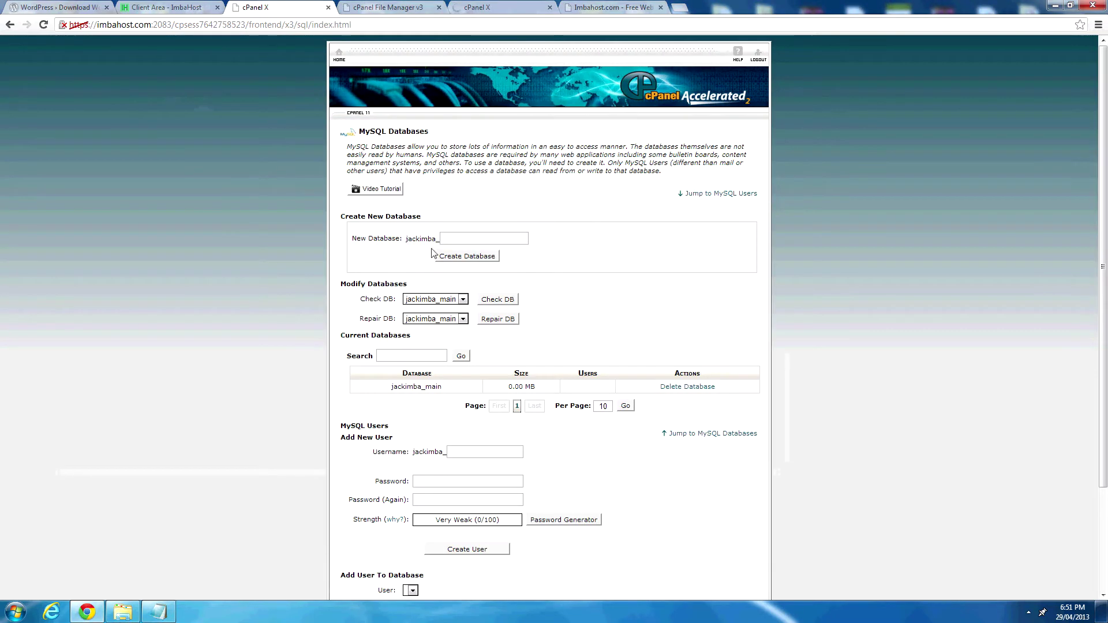
# Enter 'main' as the new MySQL username, which carries the jackimba_ prefix.
pyautogui.scroll(-2, 435, 283)
pyautogui.click(464, 324)
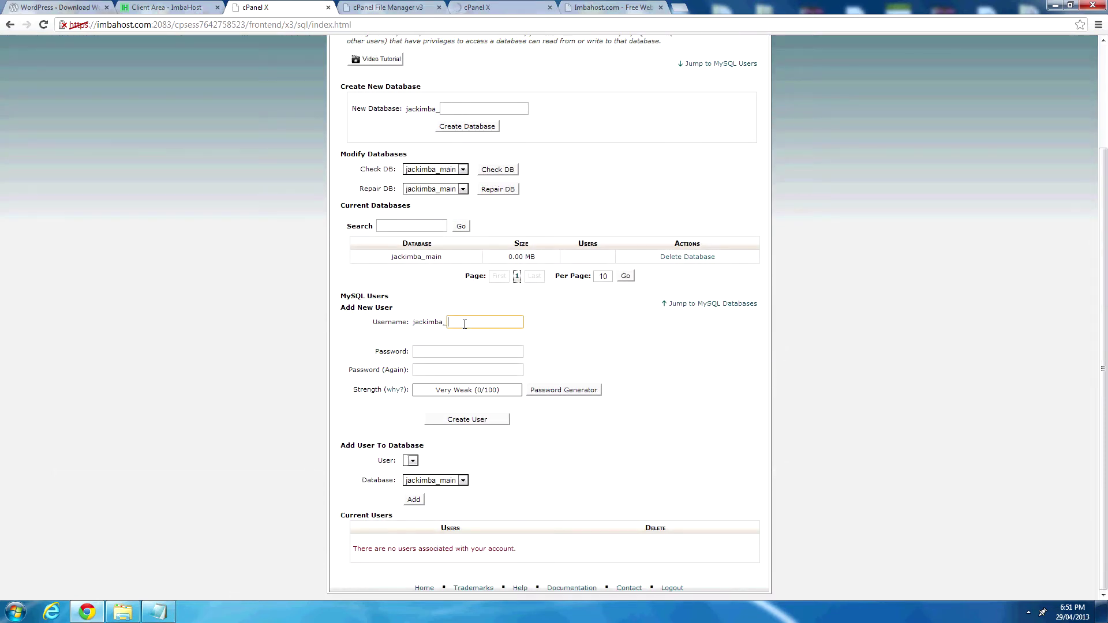
pyautogui.click(464, 357)
pyautogui.doubleClick(451, 324)
pyautogui.click(474, 325)
pyautogui.moveTo(413, 323); pyautogui.dragTo(447, 322)
pyautogui.click(447, 322)
# Generate a 10-character password using letters and numbers only.
pyautogui.click(435, 348)
pyautogui.click(556, 393)
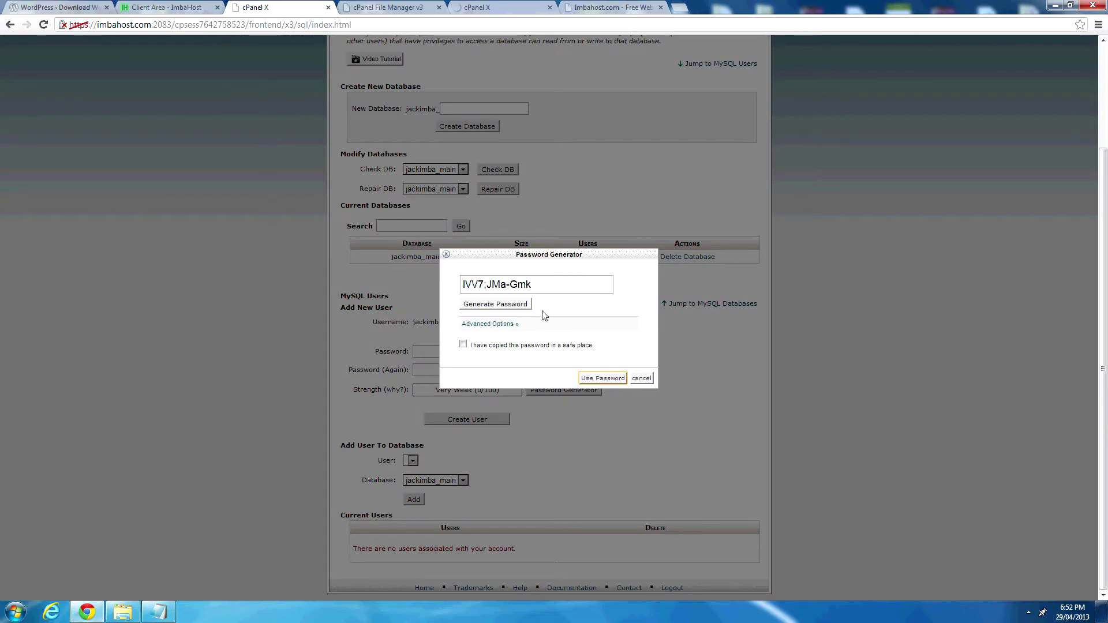
pyautogui.click(642, 378)
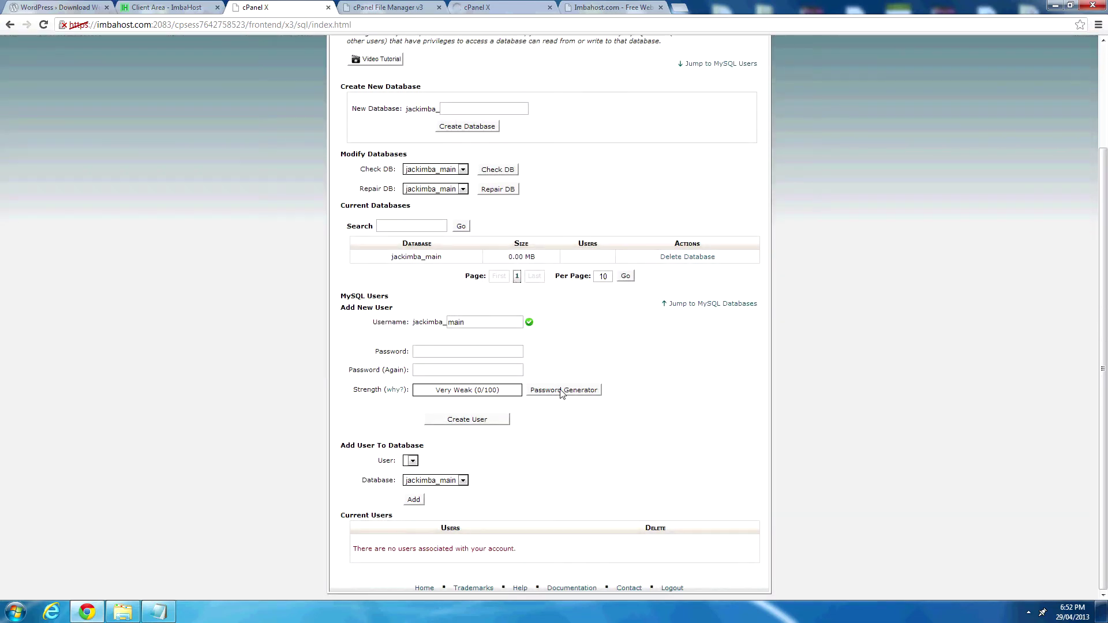
pyautogui.click(567, 392)
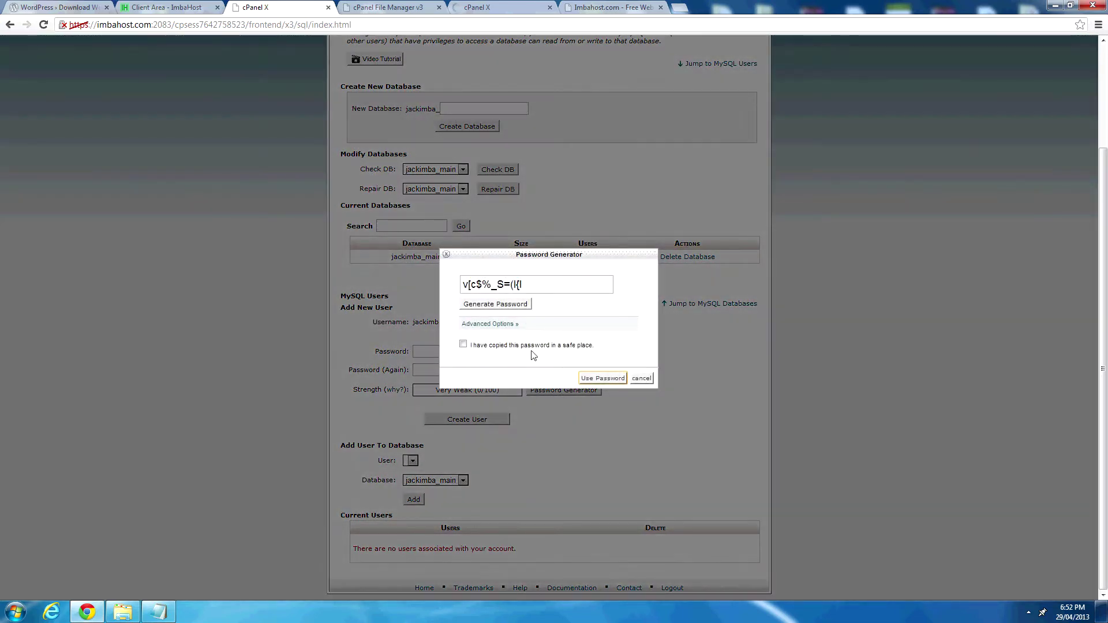
pyautogui.click(498, 326)
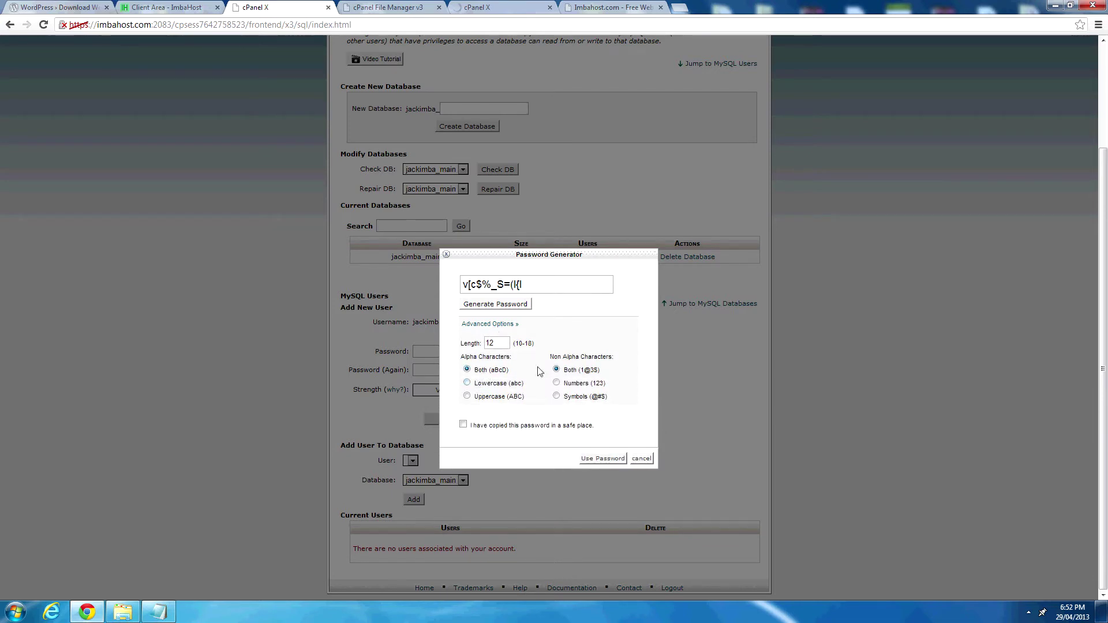
pyautogui.click(556, 384)
pyautogui.moveTo(496, 343); pyautogui.dragTo(489, 344)
pyautogui.write('0')
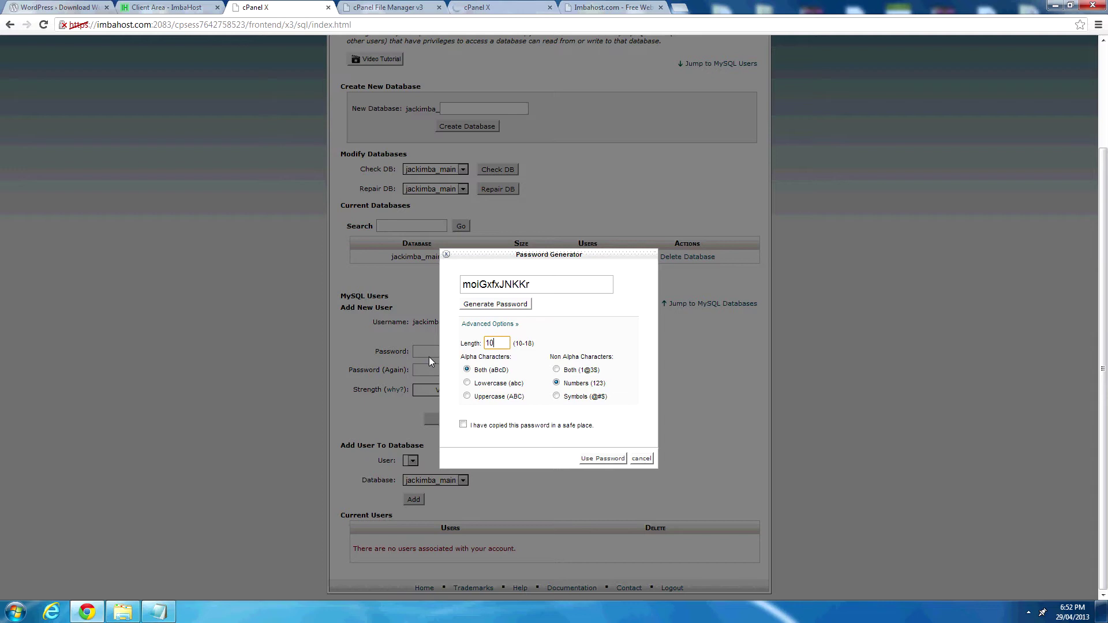
pyautogui.click(513, 306)
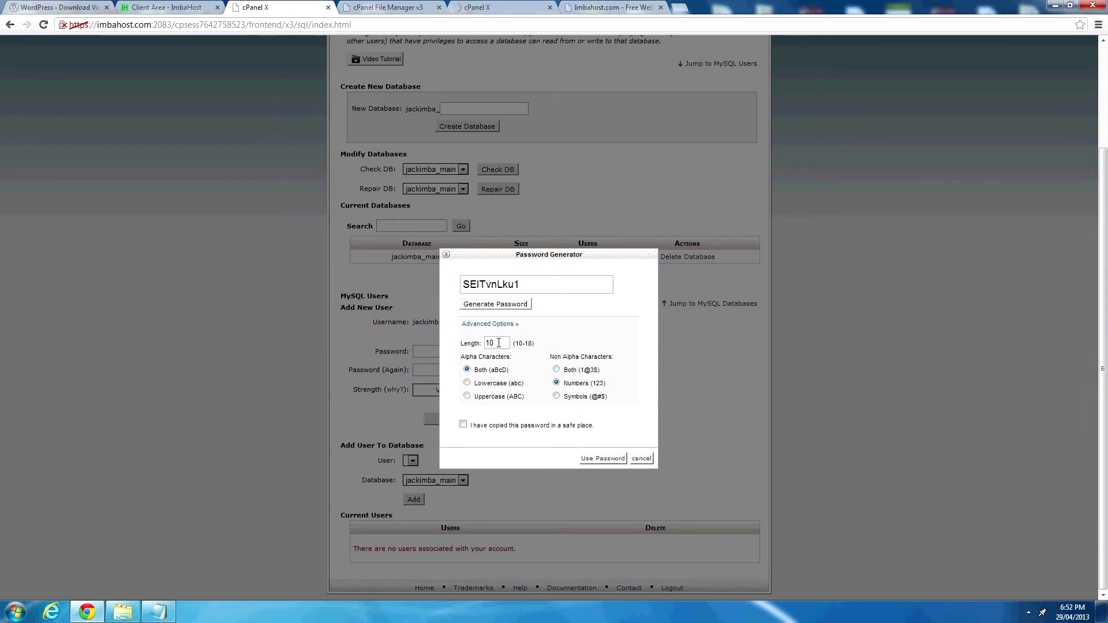
pyautogui.click(511, 307)
pyautogui.click(511, 306)
# Copy the generated password onto the database password line in the installation notes.
pyautogui.moveTo(519, 285); pyautogui.dragTo(446, 285)
pyautogui.hotkey('ctrl', 'c')
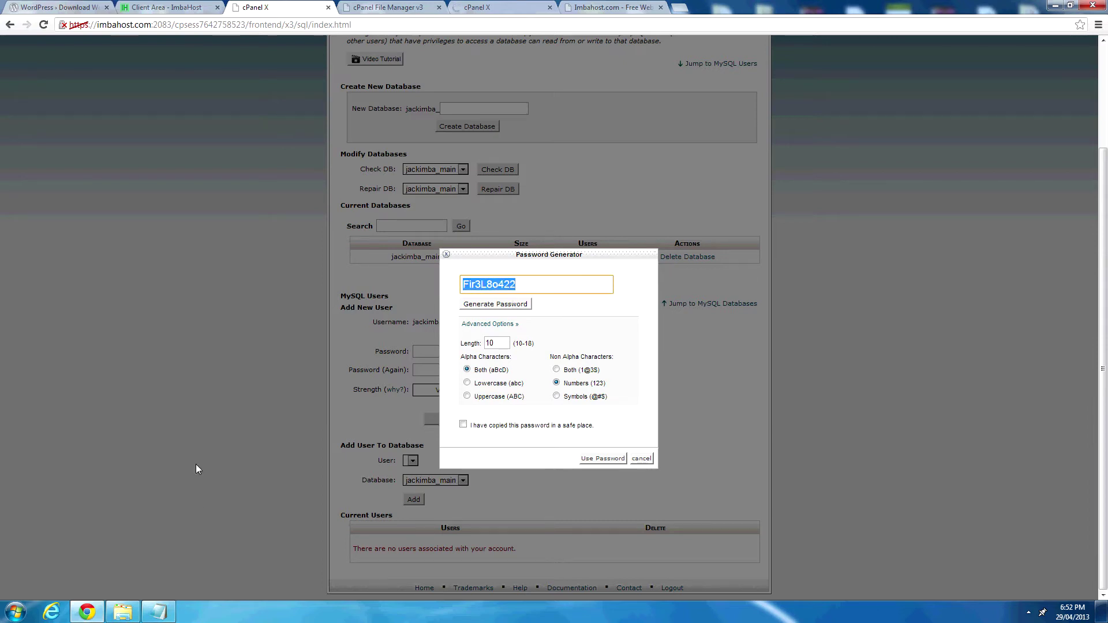
pyautogui.click(164, 610)
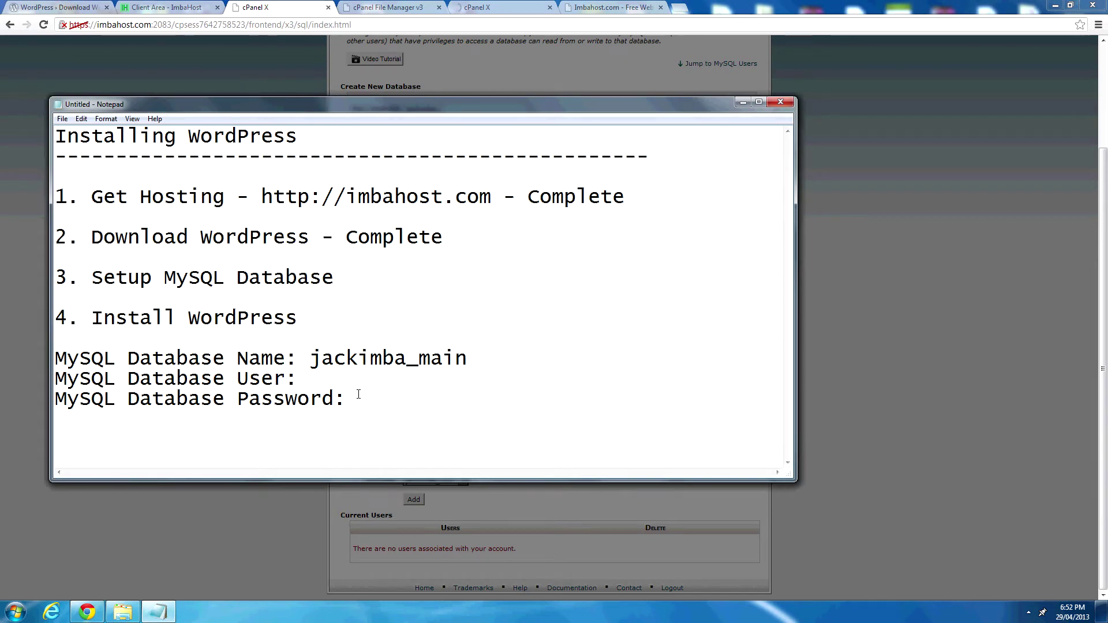
pyautogui.hotkey('ctrl', 'v')
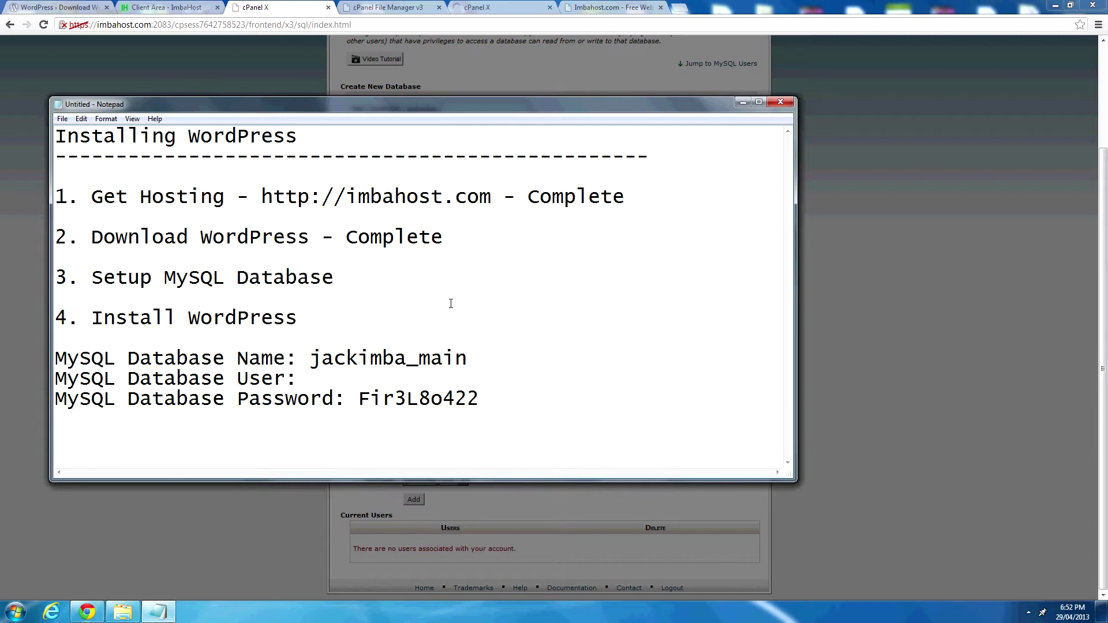
pyautogui.click(743, 102)
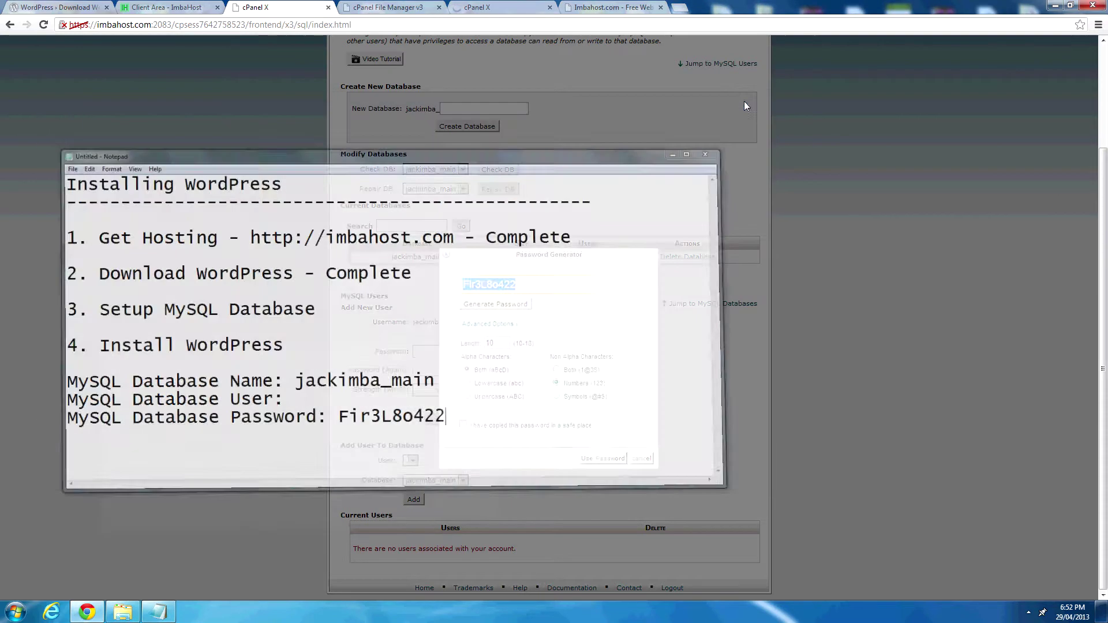
# Confirm the password was copied, use it, and create the jackimba_main user.
pyautogui.click(463, 425)
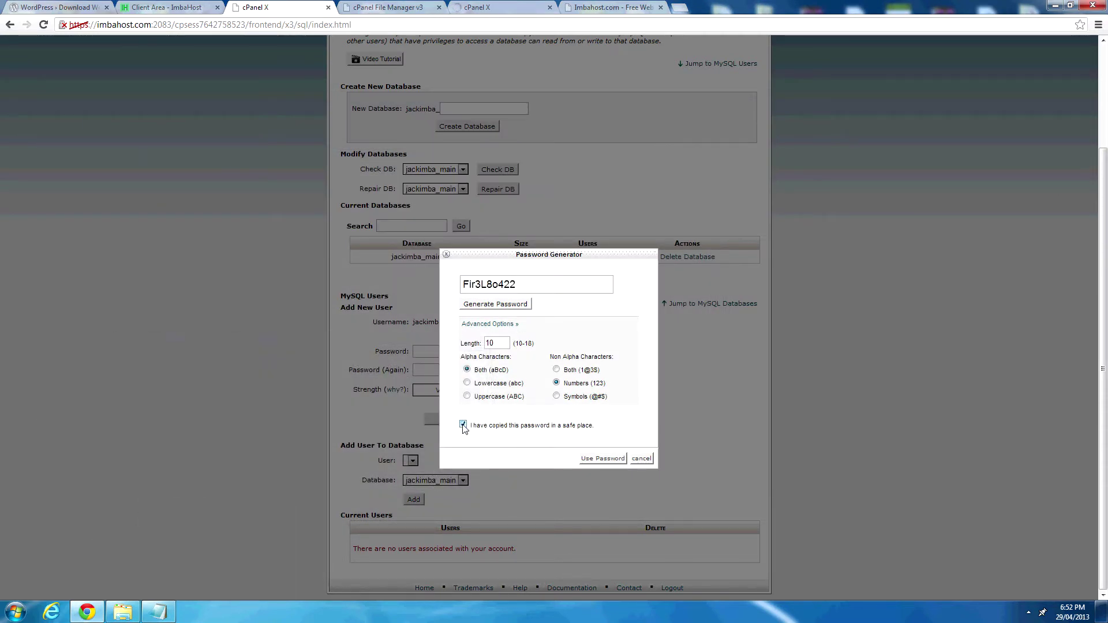
pyautogui.click(593, 460)
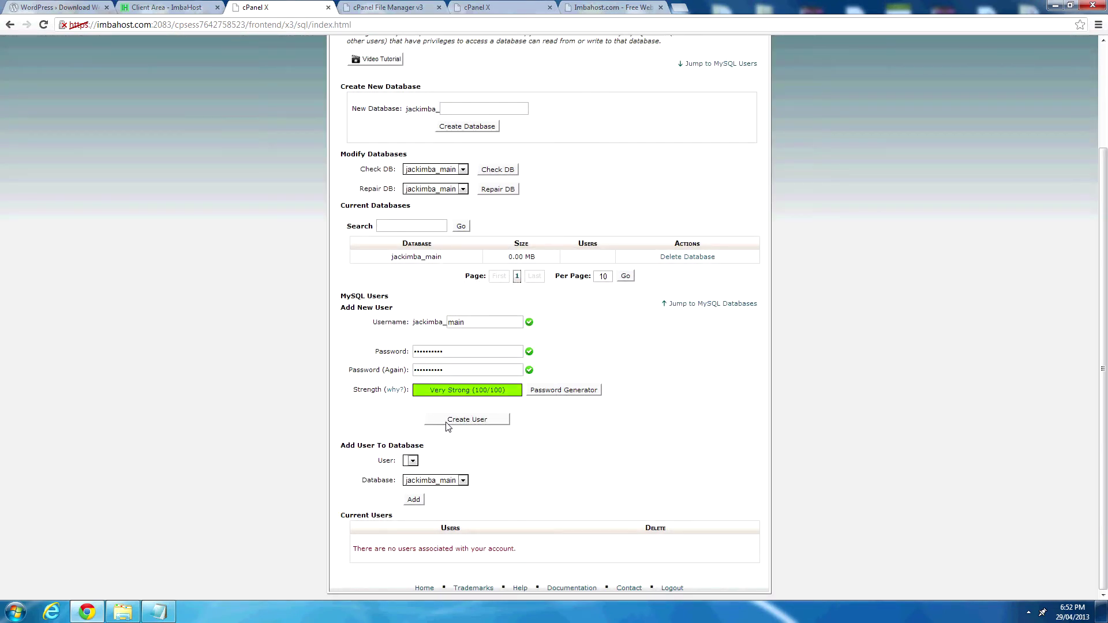
pyautogui.click(448, 421)
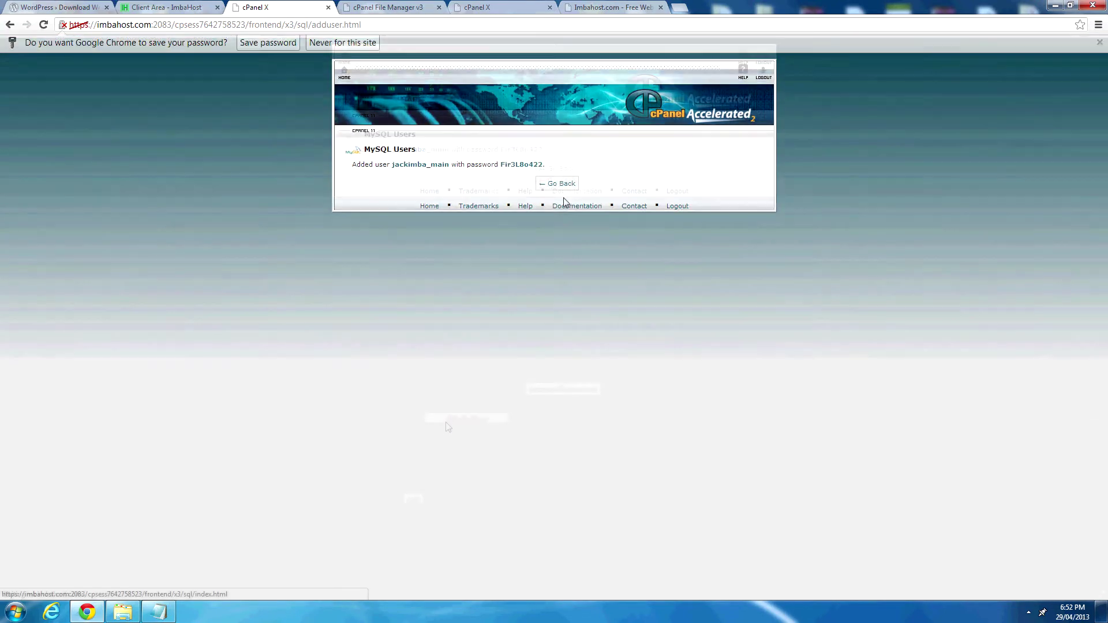
pyautogui.click(563, 190)
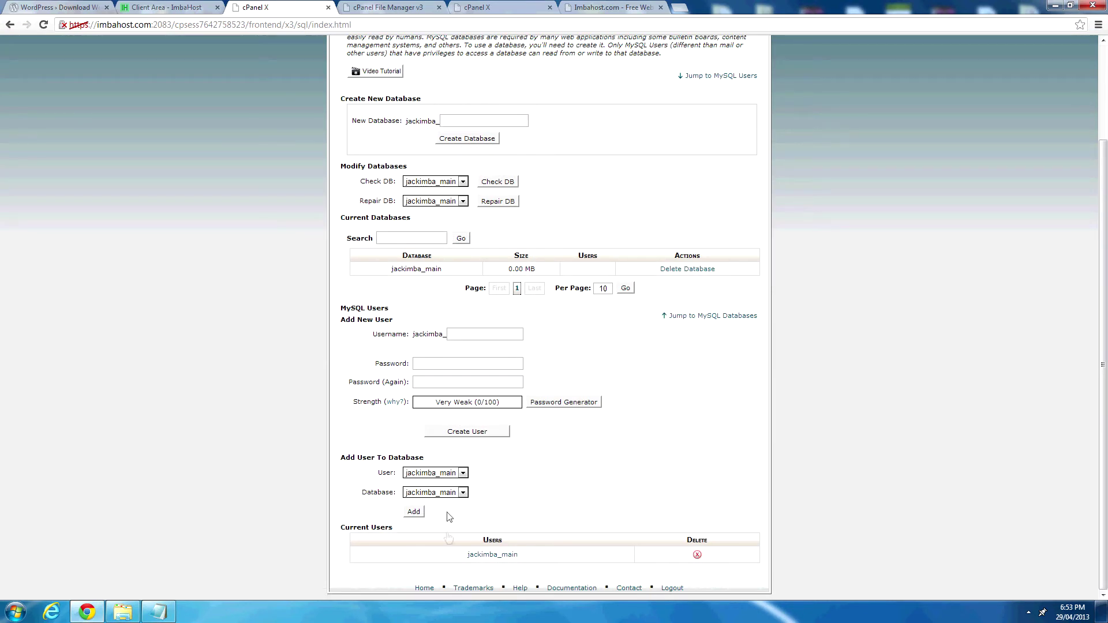
# Copy jackimba_main from Current Users onto the notes' MySQL Database User line.
pyautogui.moveTo(457, 554); pyautogui.dragTo(519, 557)
pyautogui.hotkey('ctrl', 'c')
pyautogui.click(158, 611)
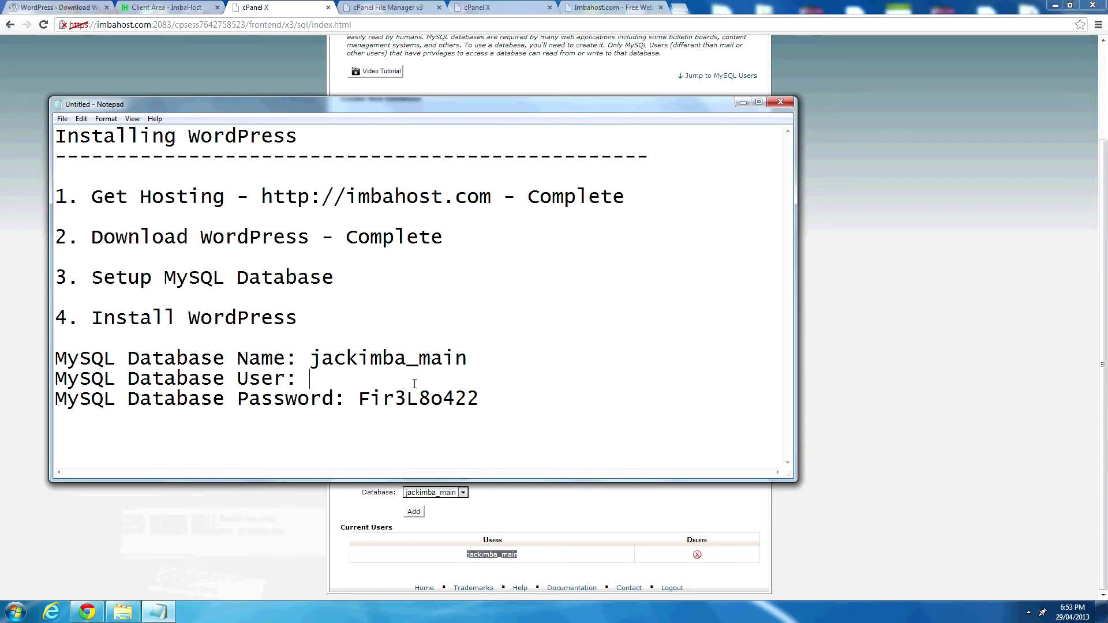
pyautogui.hotkey('ctrl', 'v')
pyautogui.moveTo(312, 381); pyautogui.dragTo(464, 378)
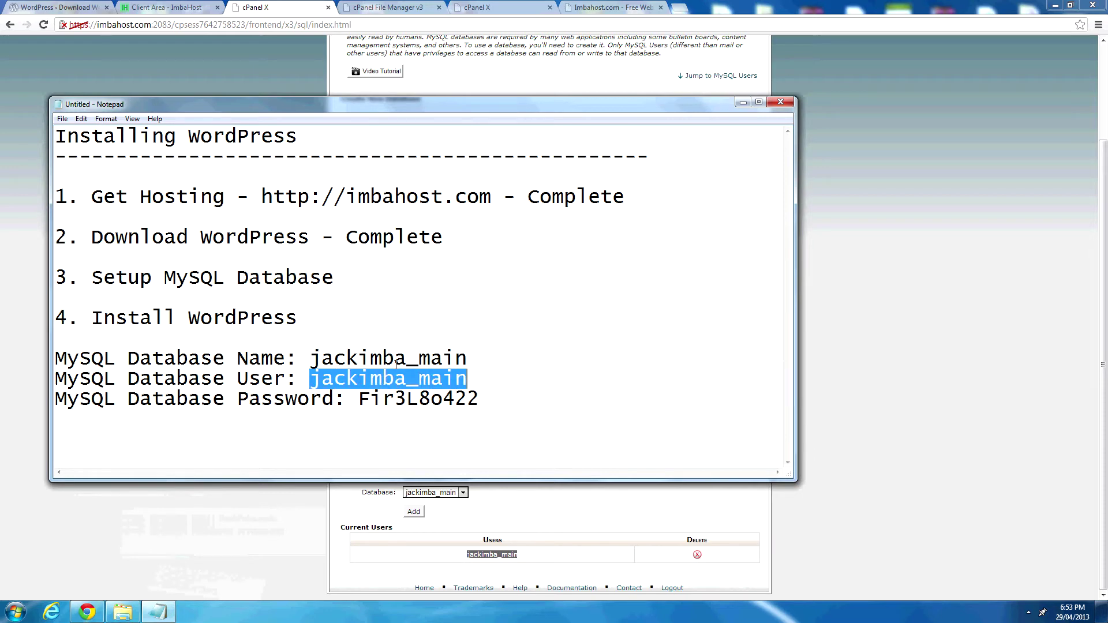
pyautogui.click(313, 3)
pyautogui.click(705, 355)
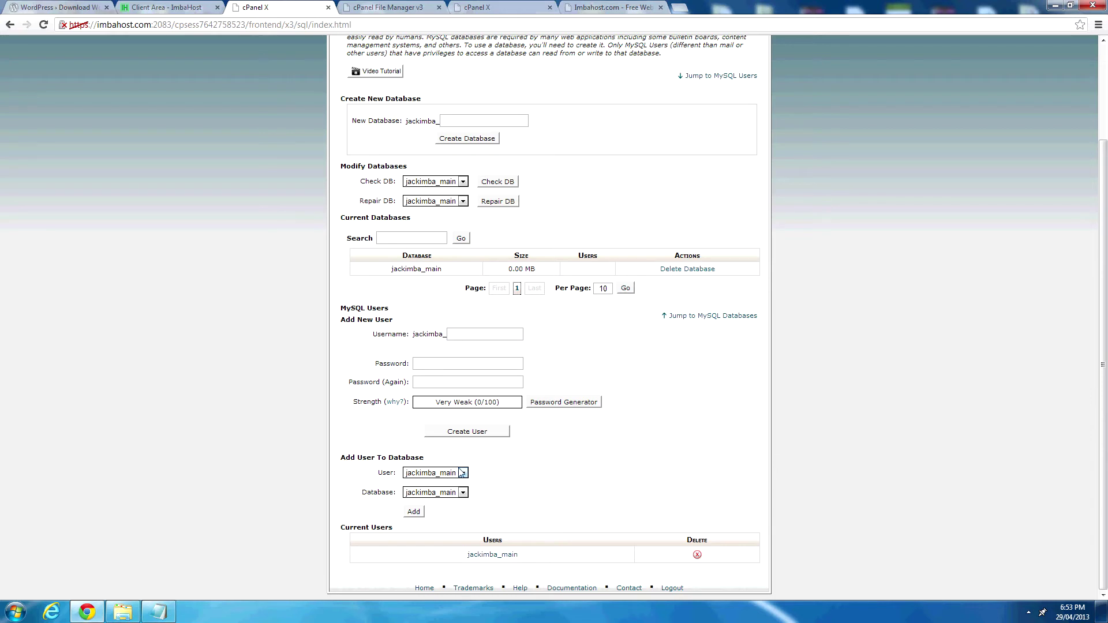
# Add user jackimba_main to the jackimba_main database with ALL PRIVILEGES.
pyautogui.moveTo(340, 322); pyautogui.dragTo(410, 323)
pyautogui.moveTo(340, 459); pyautogui.dragTo(453, 461)
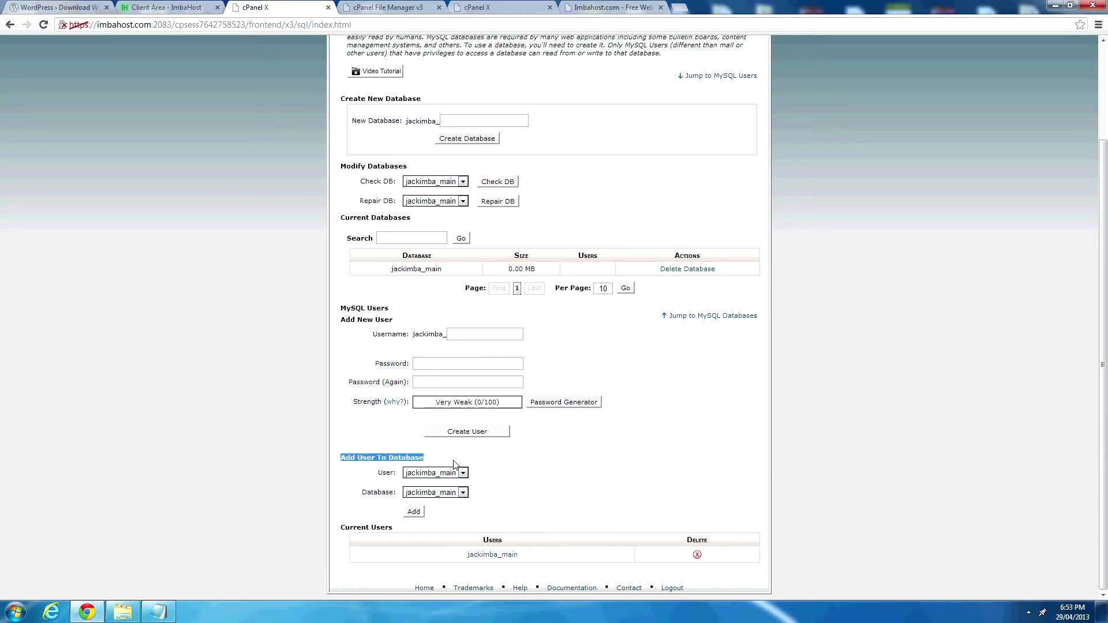
pyautogui.click(422, 472)
pyautogui.click(439, 482)
pyautogui.click(457, 494)
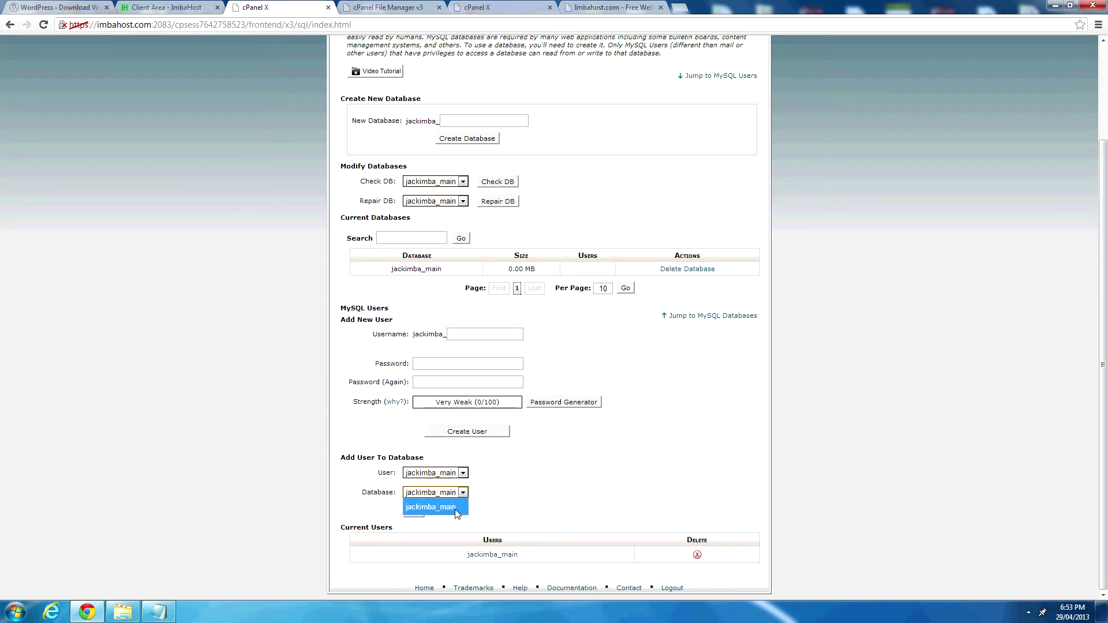
pyautogui.click(455, 507)
pyautogui.click(413, 513)
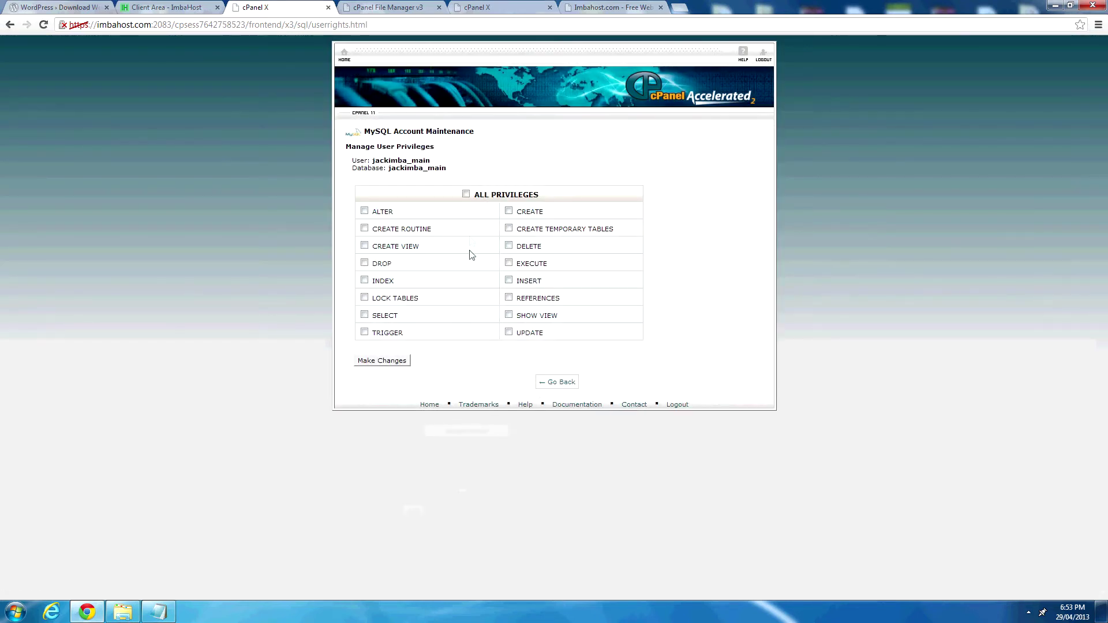
pyautogui.click(467, 196)
pyautogui.click(377, 363)
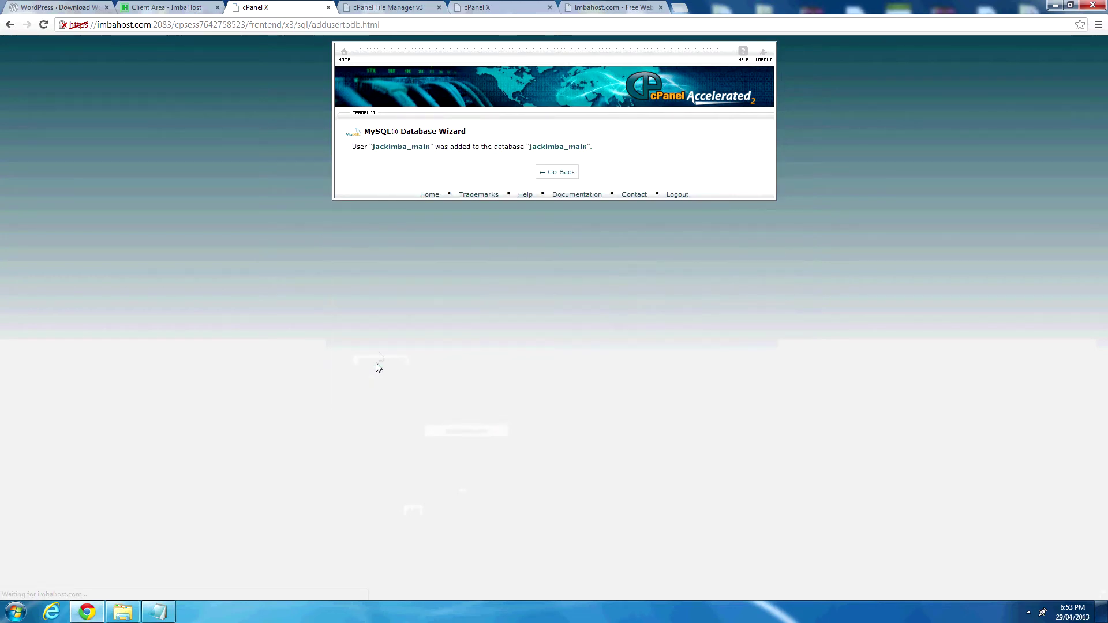
pyautogui.click(565, 174)
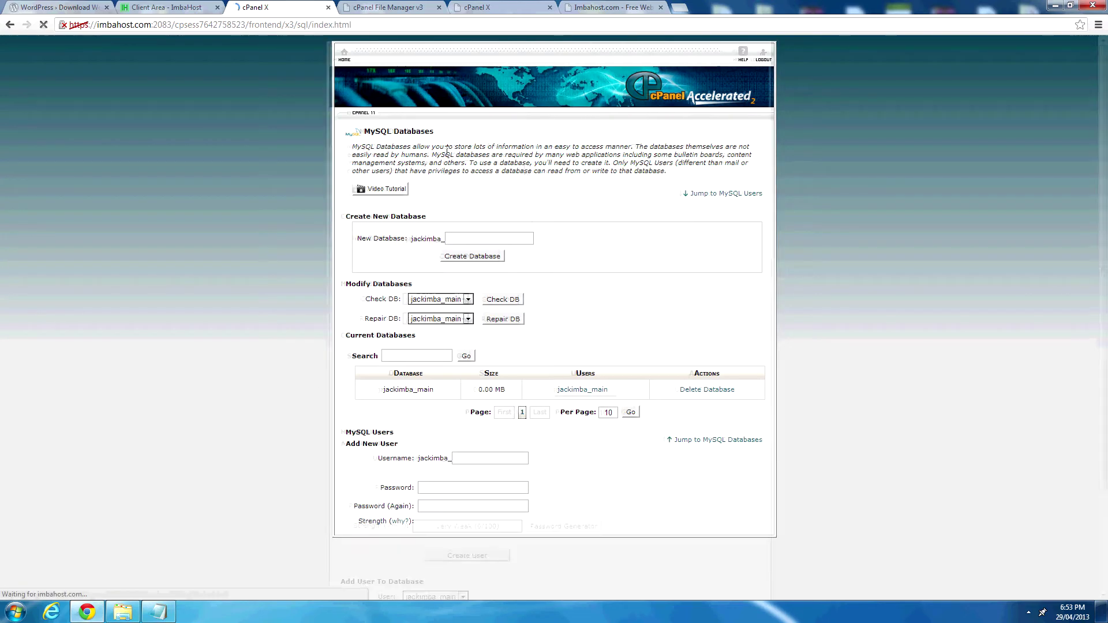
# Mark the database setup step '- Complete' in the notes, then return to the upload page.
pyautogui.click(158, 612)
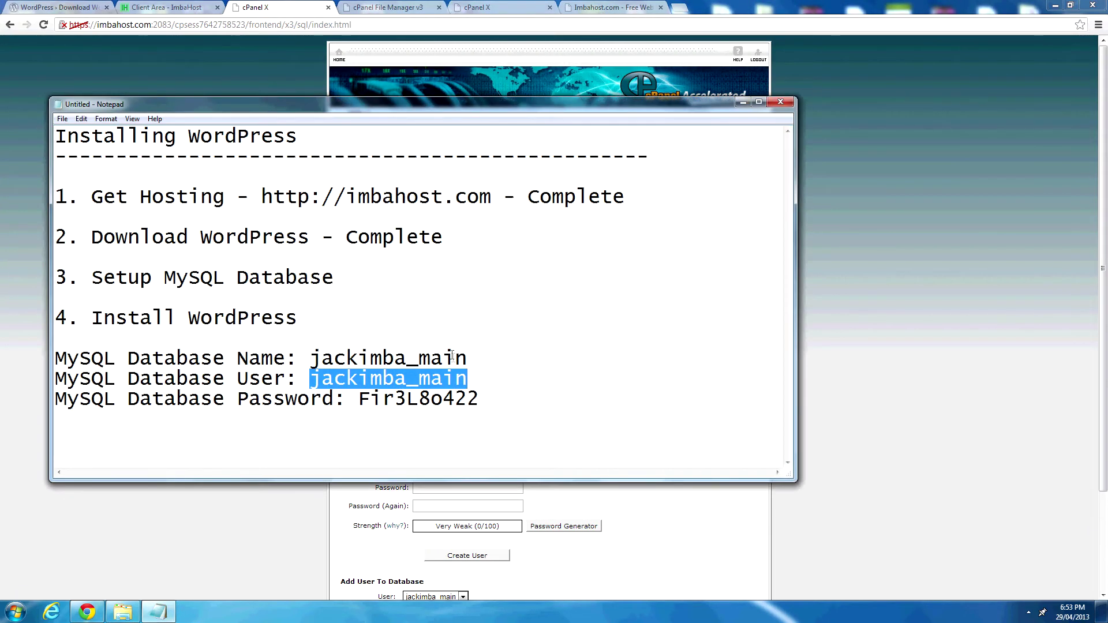
pyautogui.click(392, 283)
pyautogui.write('- Complete')
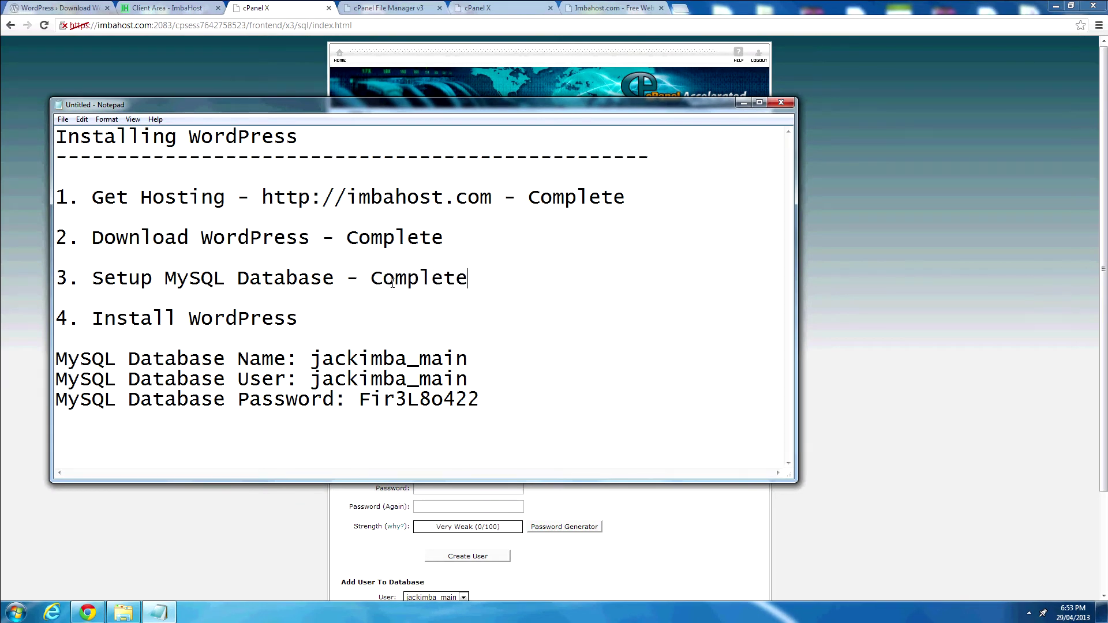
pyautogui.click(385, 314)
pyautogui.click(529, 6)
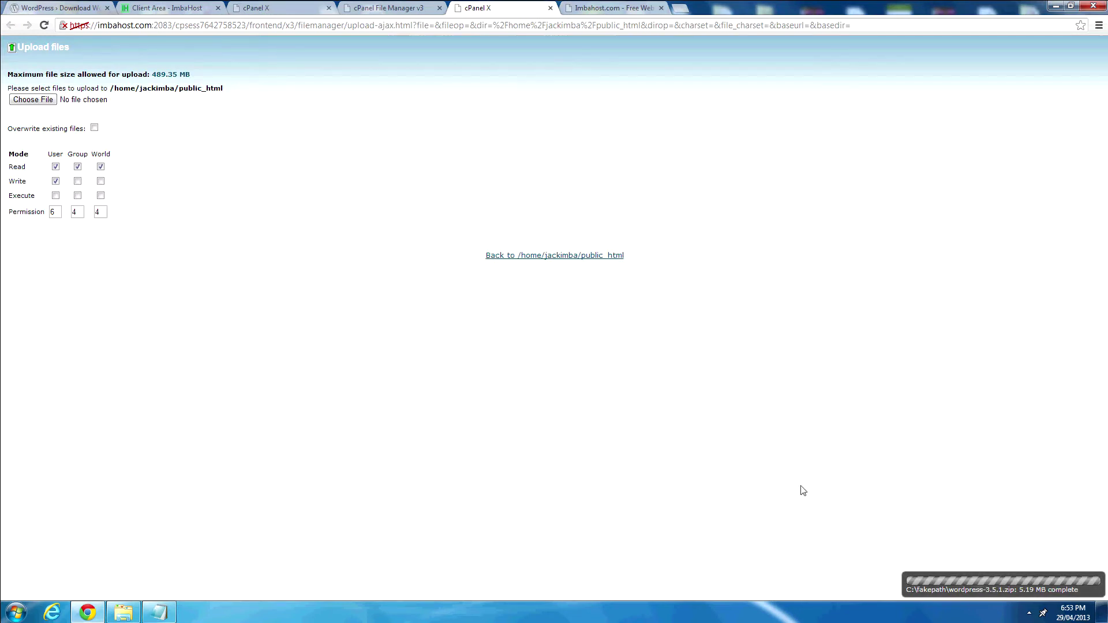
# Reload File Manager and extract wordpress-3.5.1.zip into /public_html.
pyautogui.click(550, 8)
pyautogui.click(379, 7)
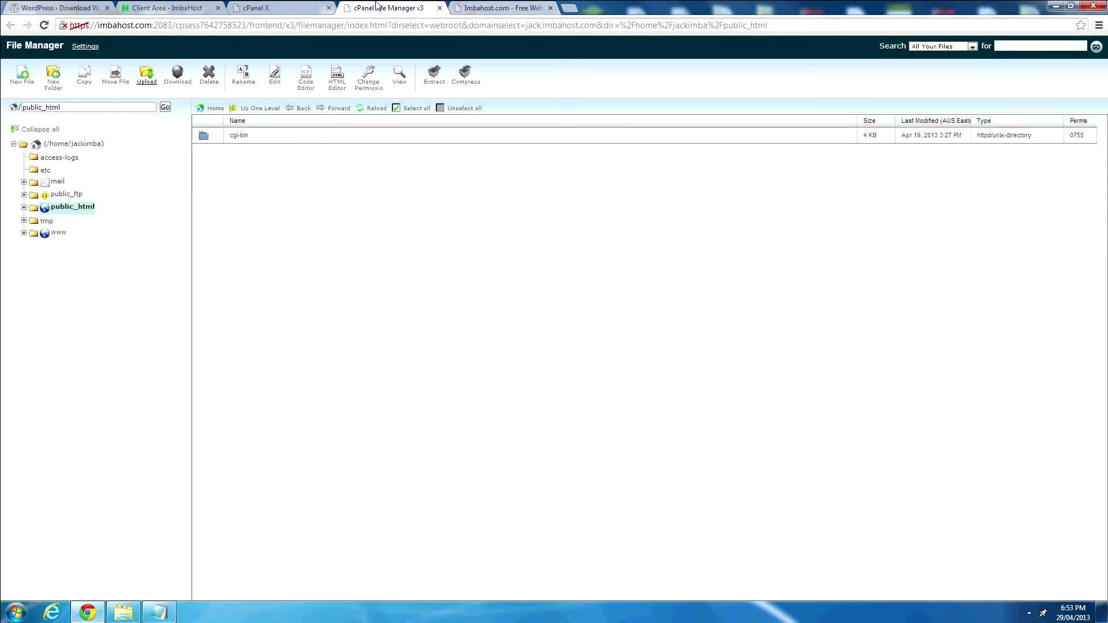
pyautogui.click(376, 109)
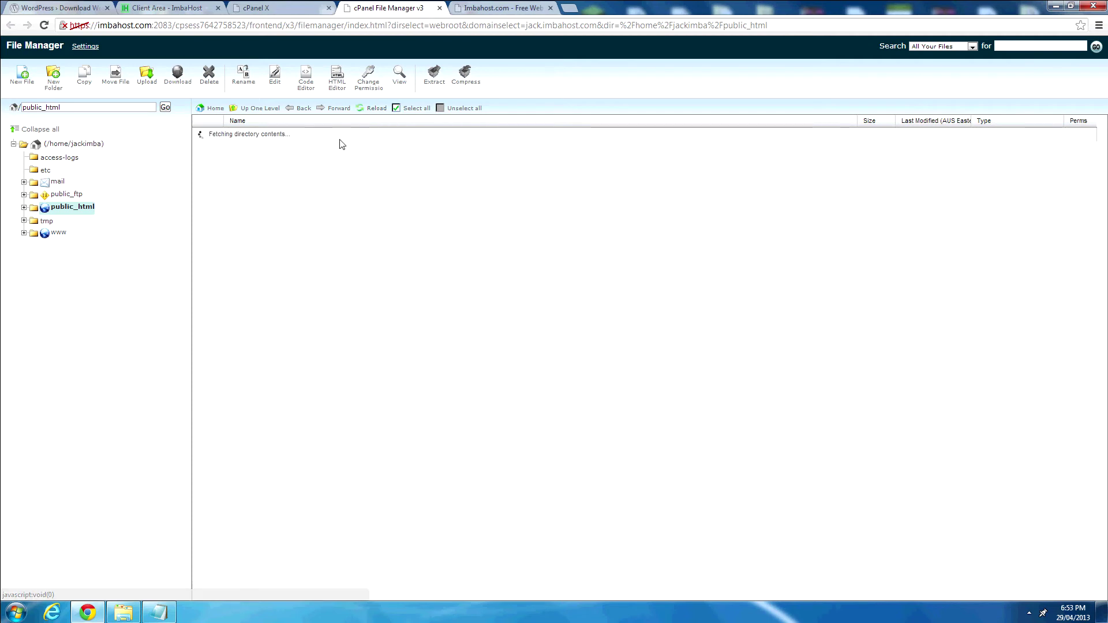
pyautogui.click(358, 155)
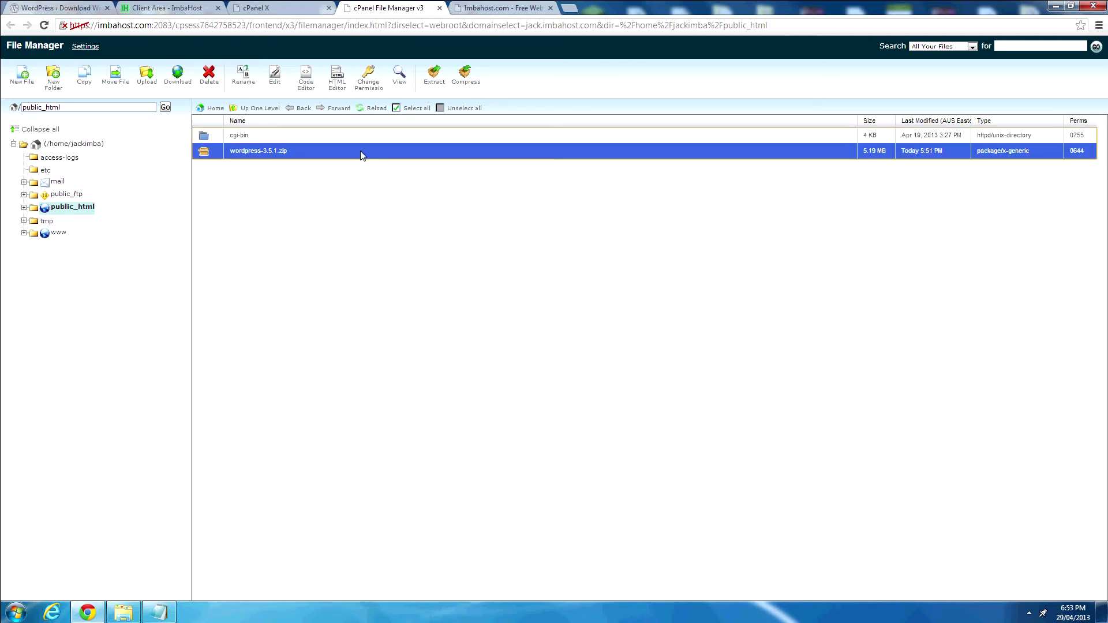
pyautogui.rightClick(351, 158)
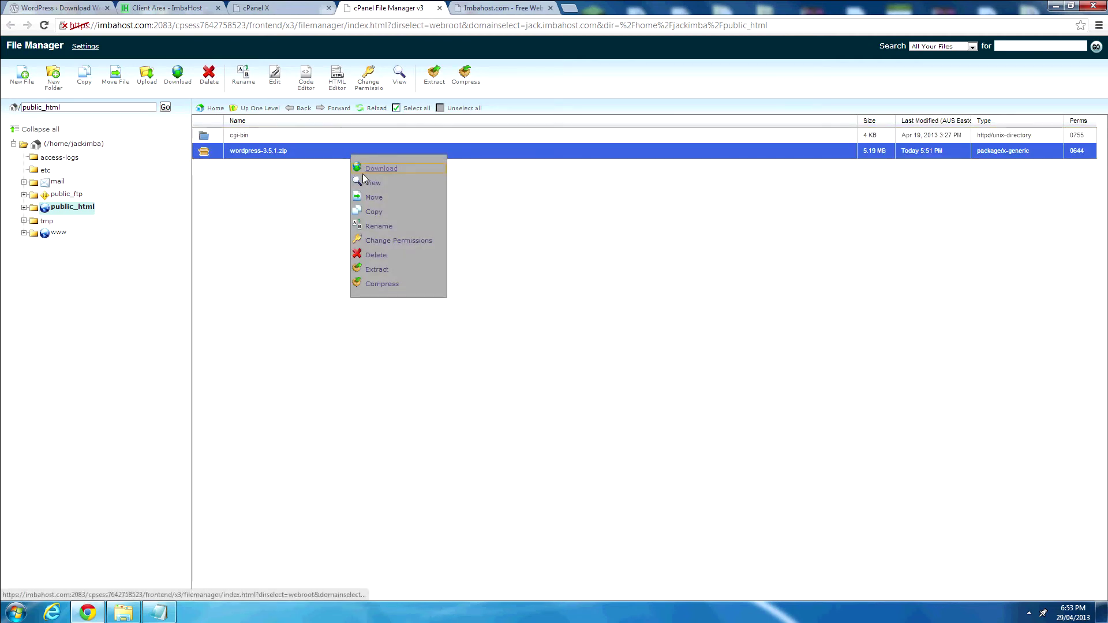
pyautogui.click(376, 270)
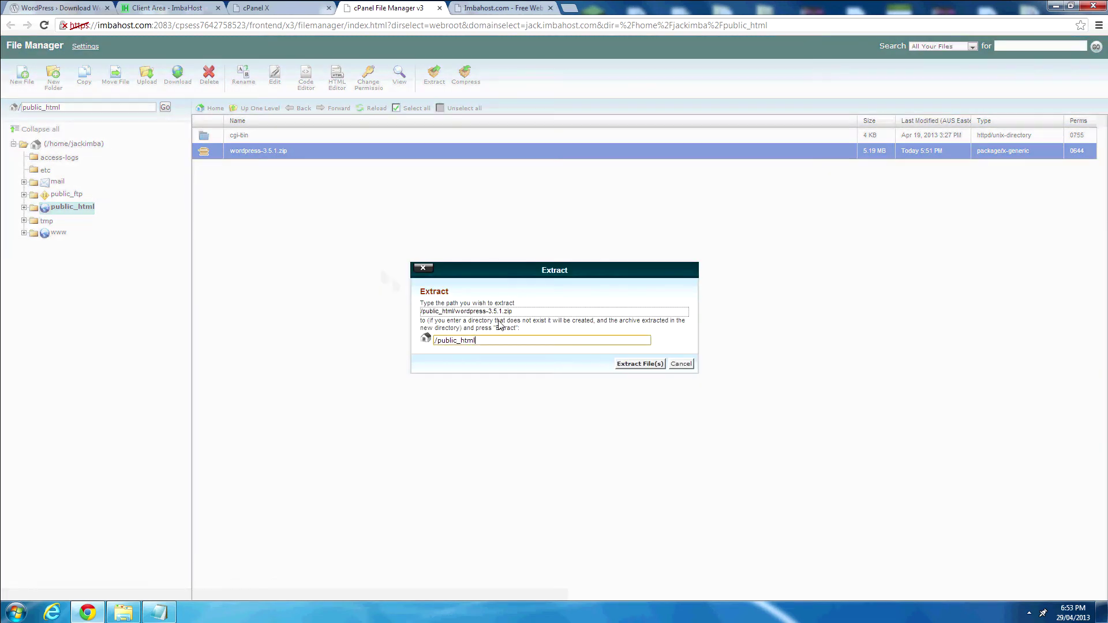
pyautogui.click(635, 364)
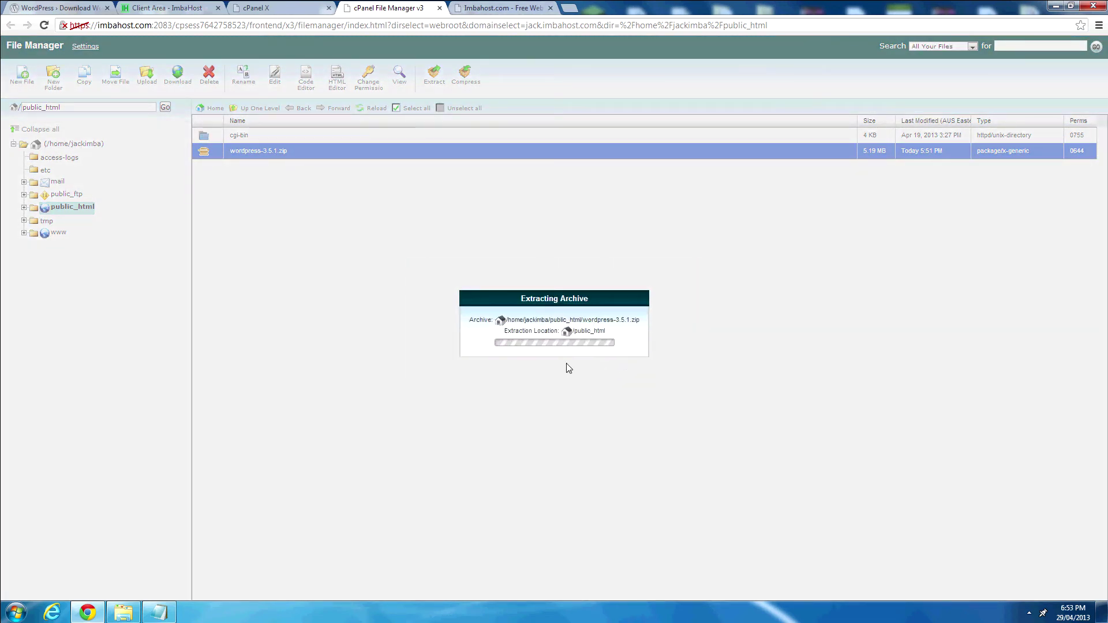
# Delete wordpress-3.5.1.zip from public_html.
pyautogui.click(740, 436)
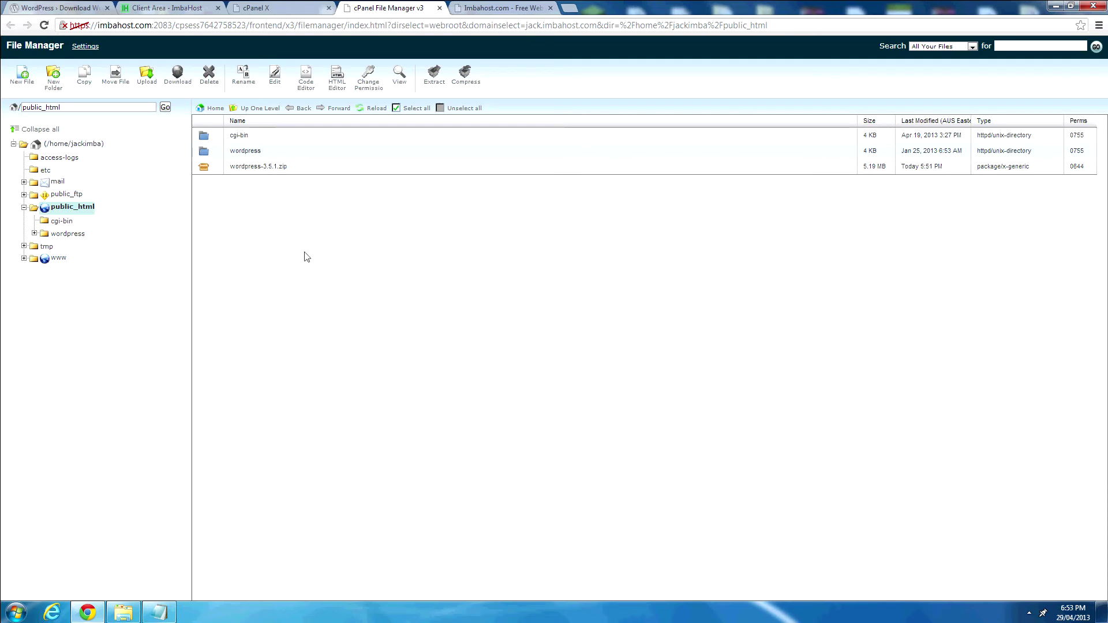
pyautogui.click(293, 166)
pyautogui.click(293, 153)
pyautogui.click(295, 162)
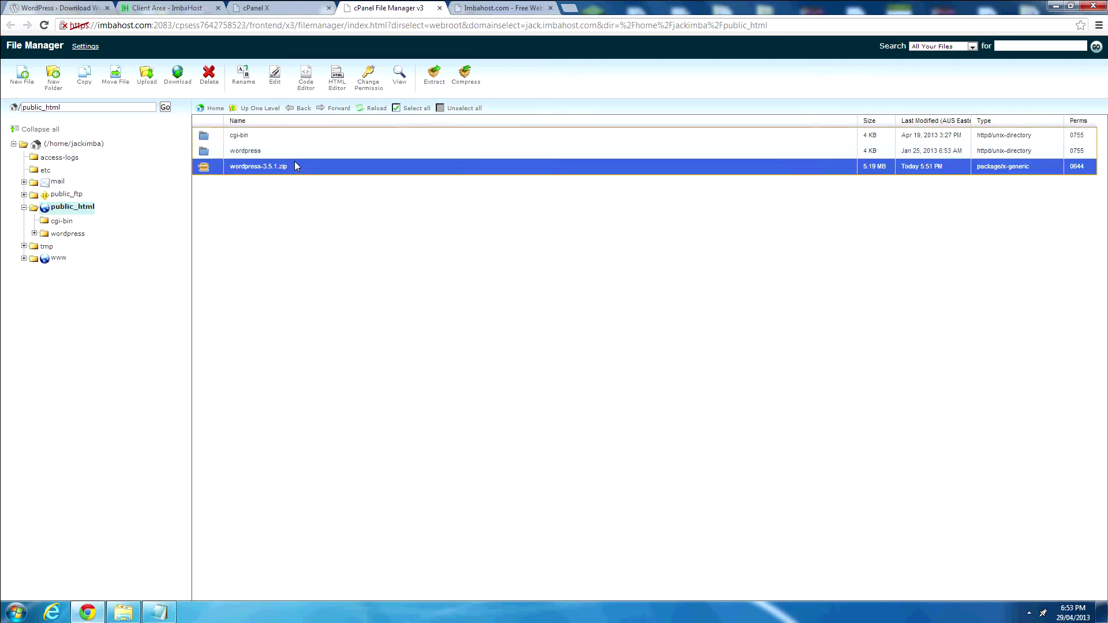
pyautogui.click(209, 75)
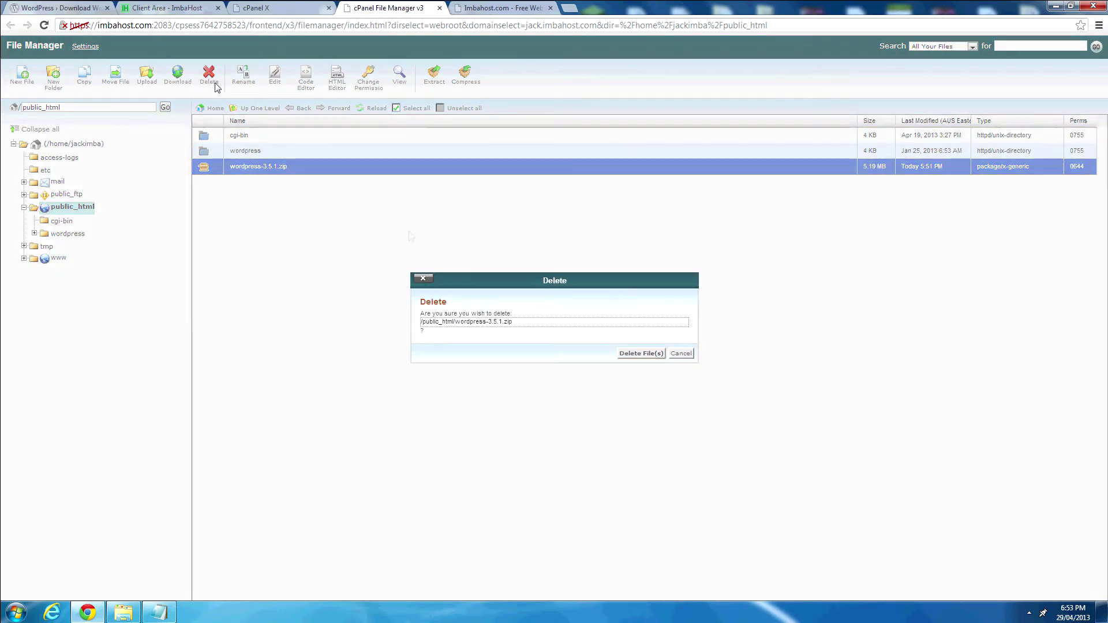
pyautogui.click(640, 353)
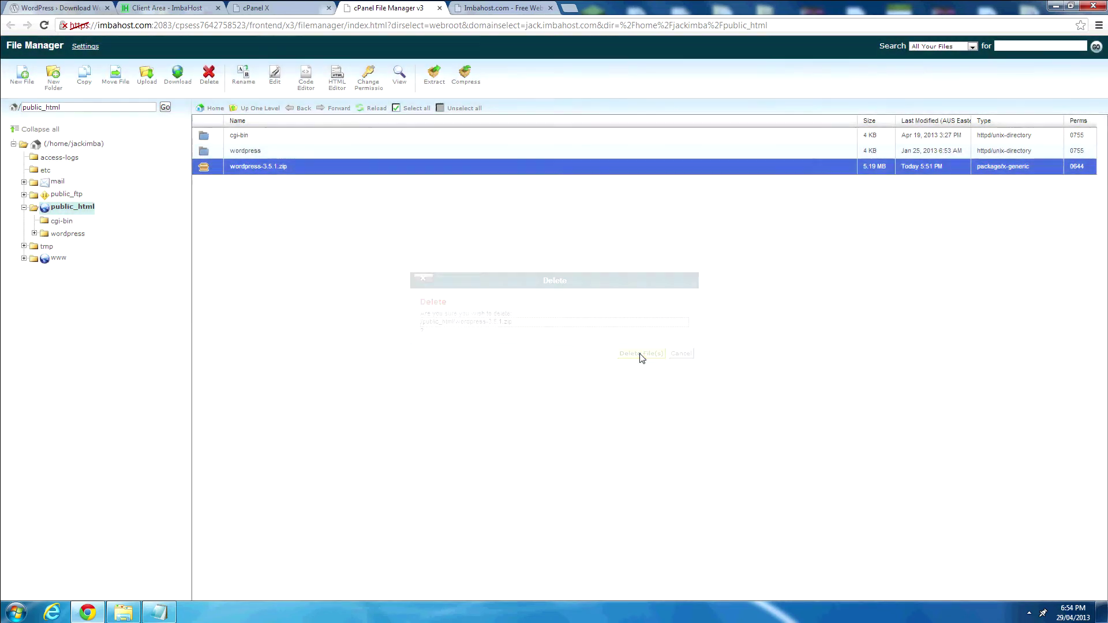
# Move everything inside the wordpress folder up into /public_html.
pyautogui.doubleClick(336, 151)
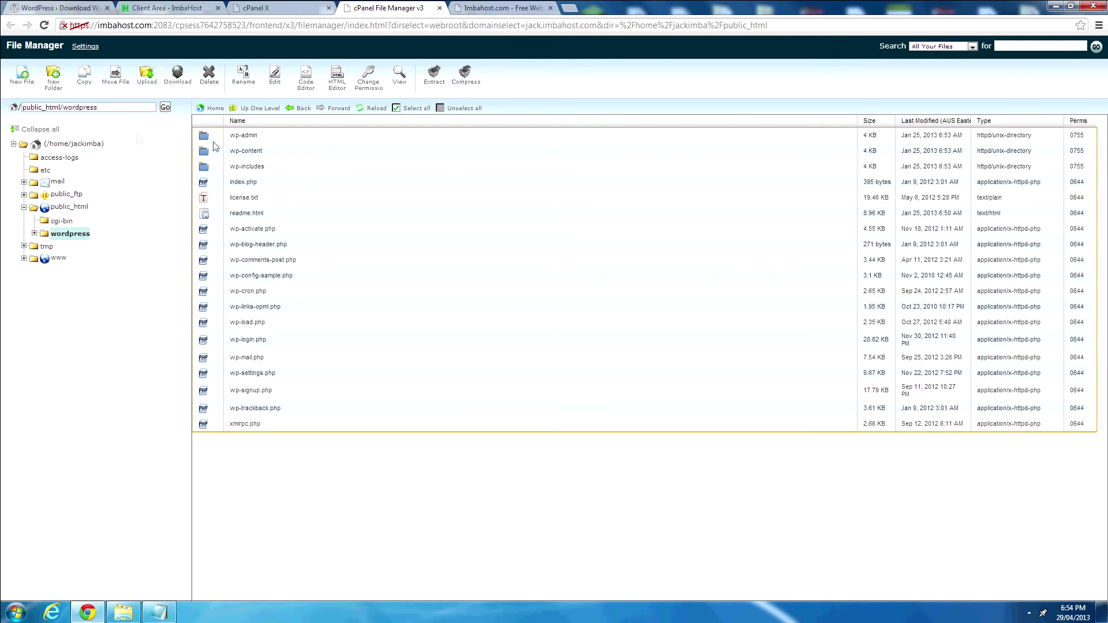
pyautogui.click(396, 110)
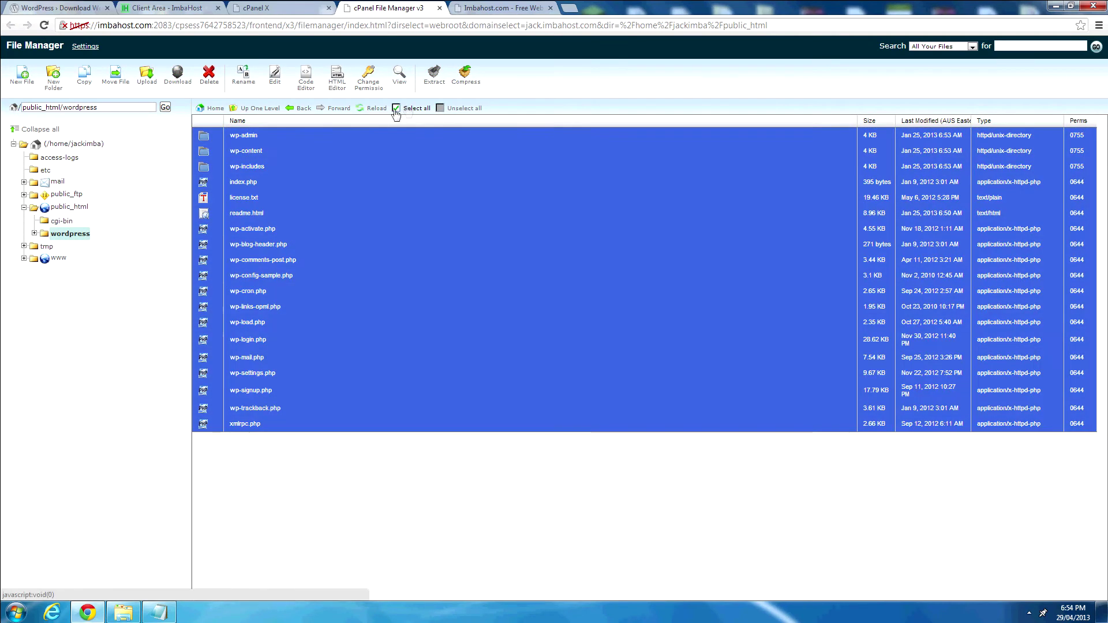
pyautogui.click(107, 85)
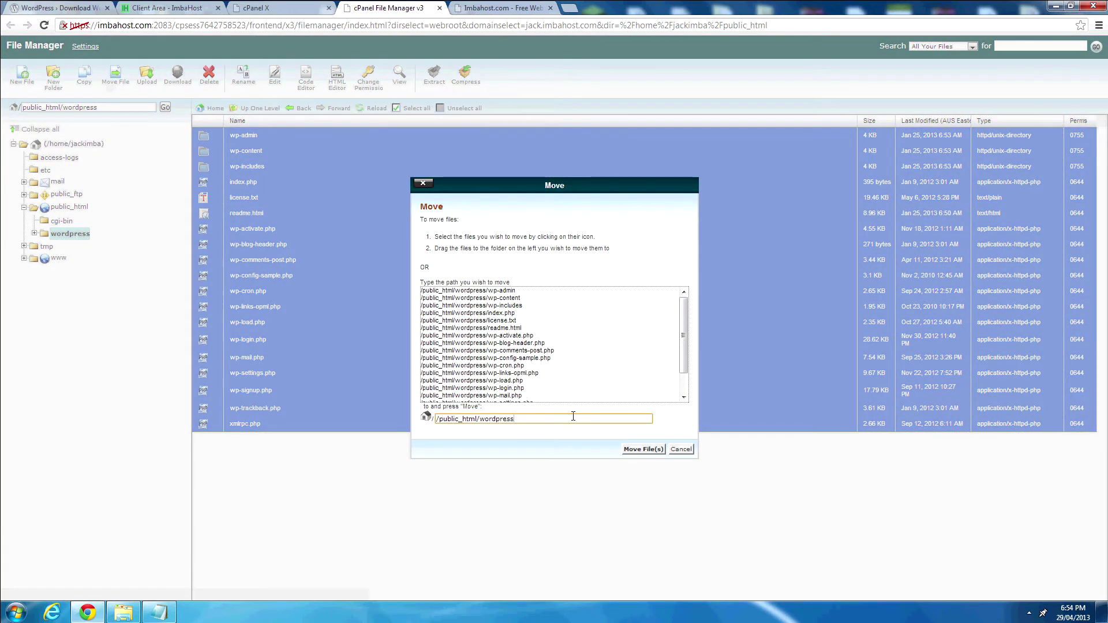
pyautogui.press('BackSpace')
pyautogui.press('BackSpace')
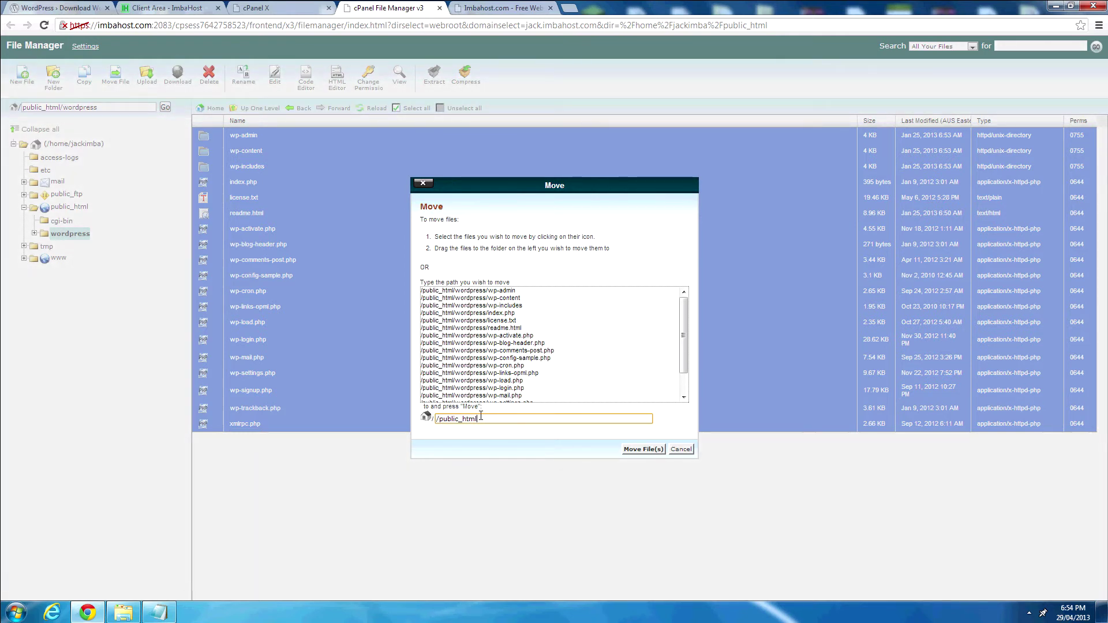
pyautogui.moveTo(437, 419); pyautogui.dragTo(468, 421)
pyautogui.click(507, 421)
pyautogui.click(642, 450)
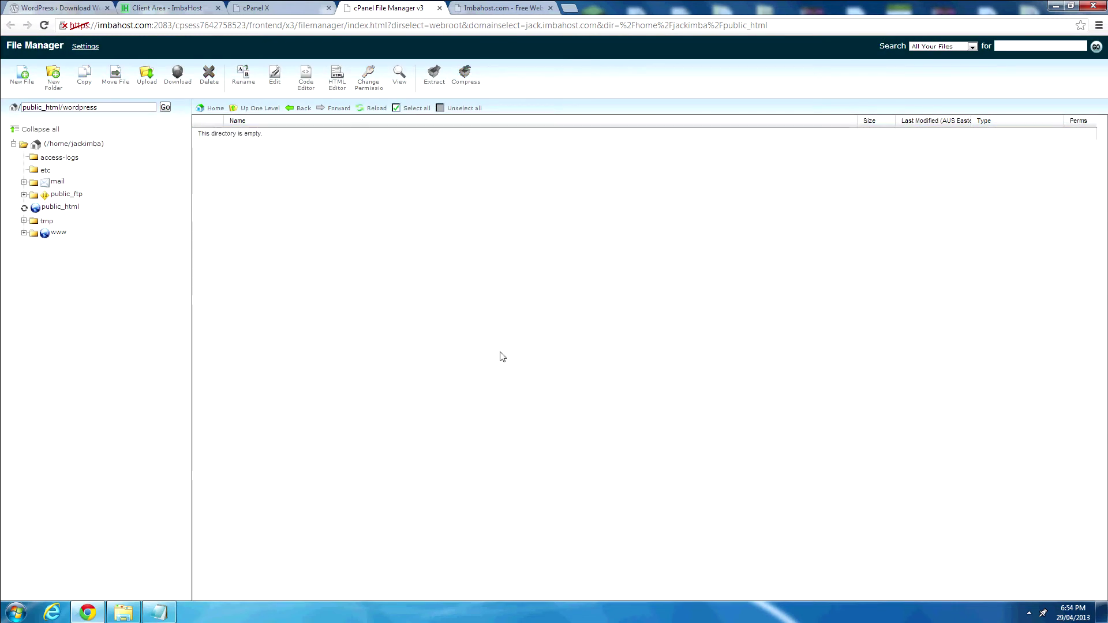
pyautogui.click(275, 112)
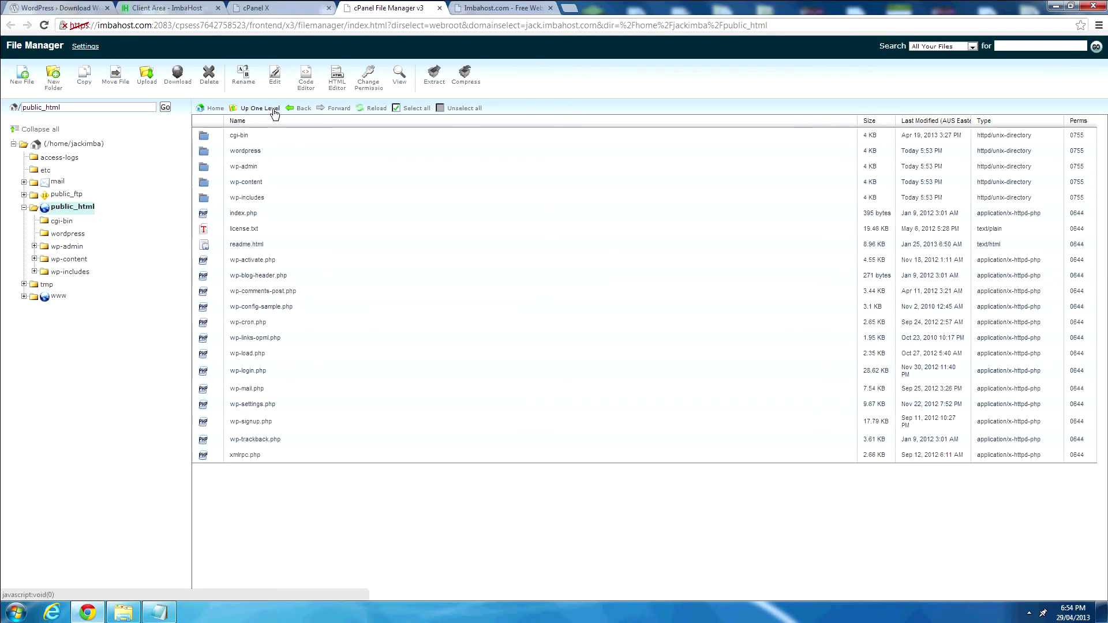
# Delete the empty wordpress folder, then go to the jack.imbahost.com tab.
pyautogui.click(279, 149)
pyautogui.click(209, 74)
pyautogui.click(640, 353)
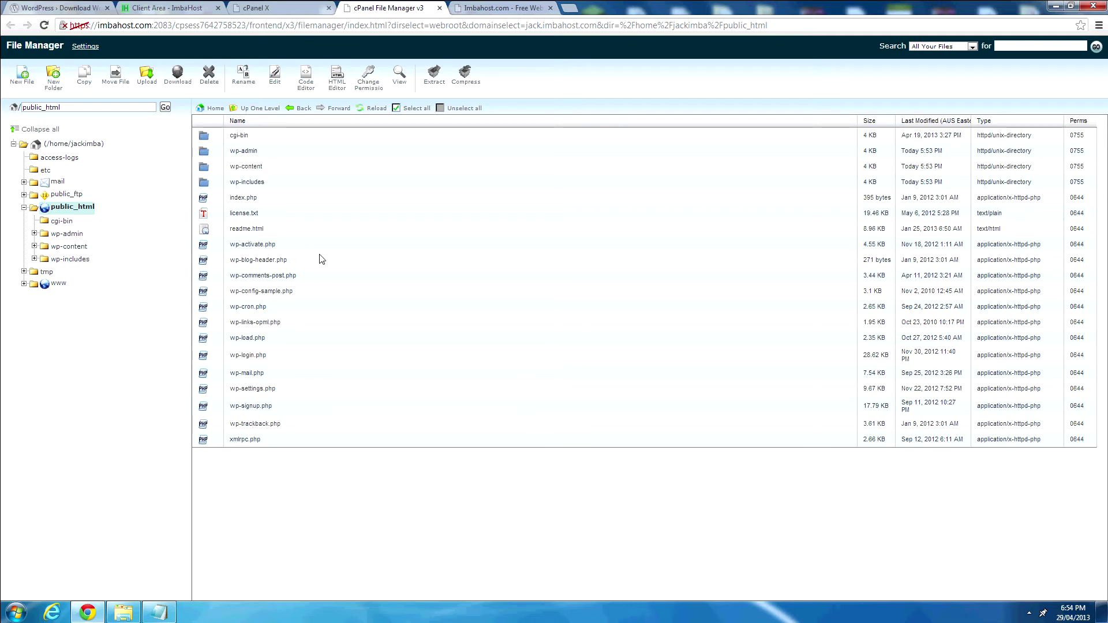
pyautogui.click(508, 8)
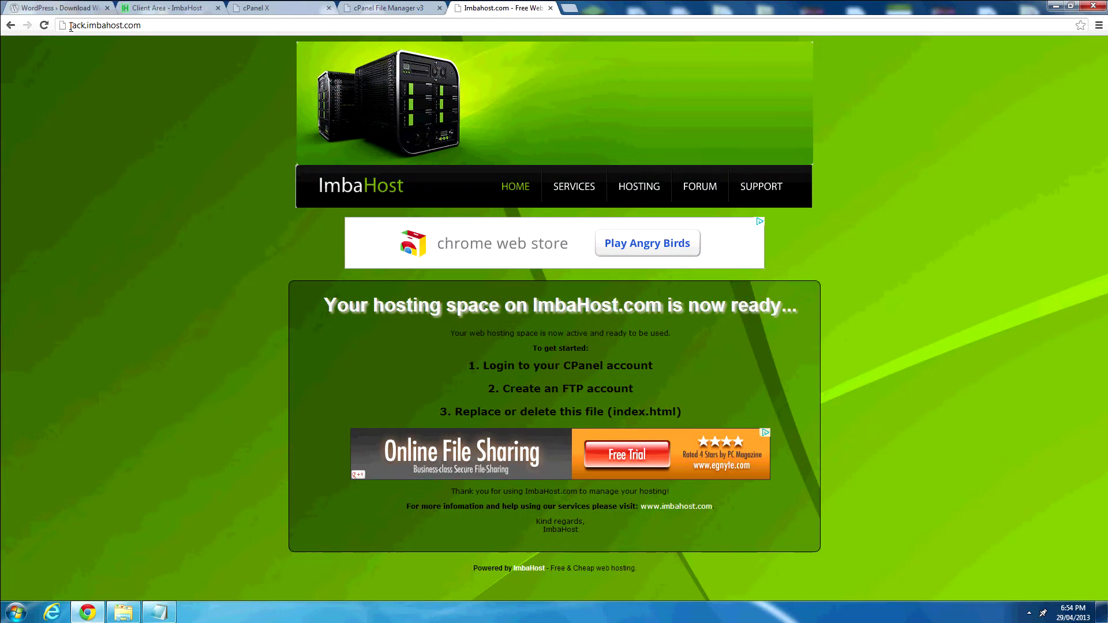
# Reload jack.imbahost.com and choose Create a Configuration File.
pyautogui.click(143, 25)
pyautogui.click(45, 27)
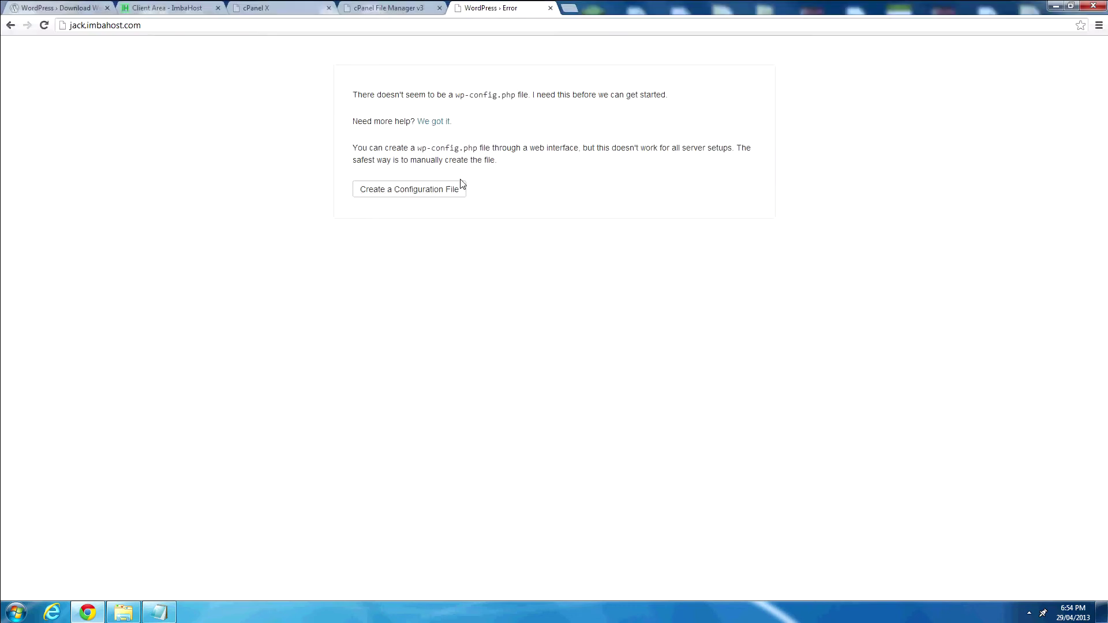
pyautogui.click(461, 187)
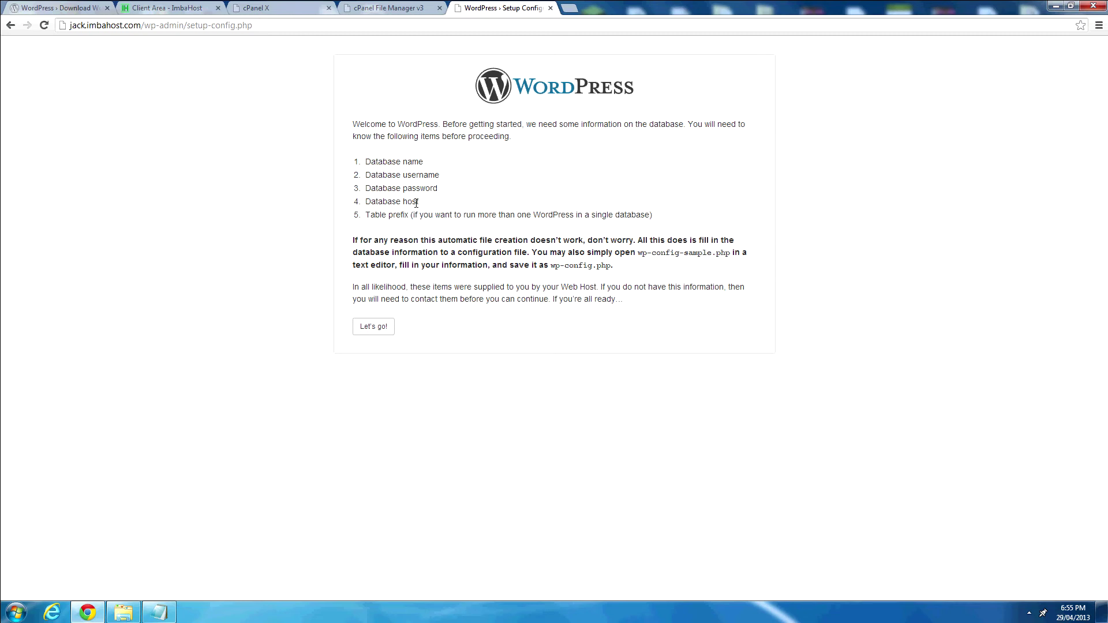
# Open the database form and paste the database name from the notes into Database Name.
pyautogui.click(159, 612)
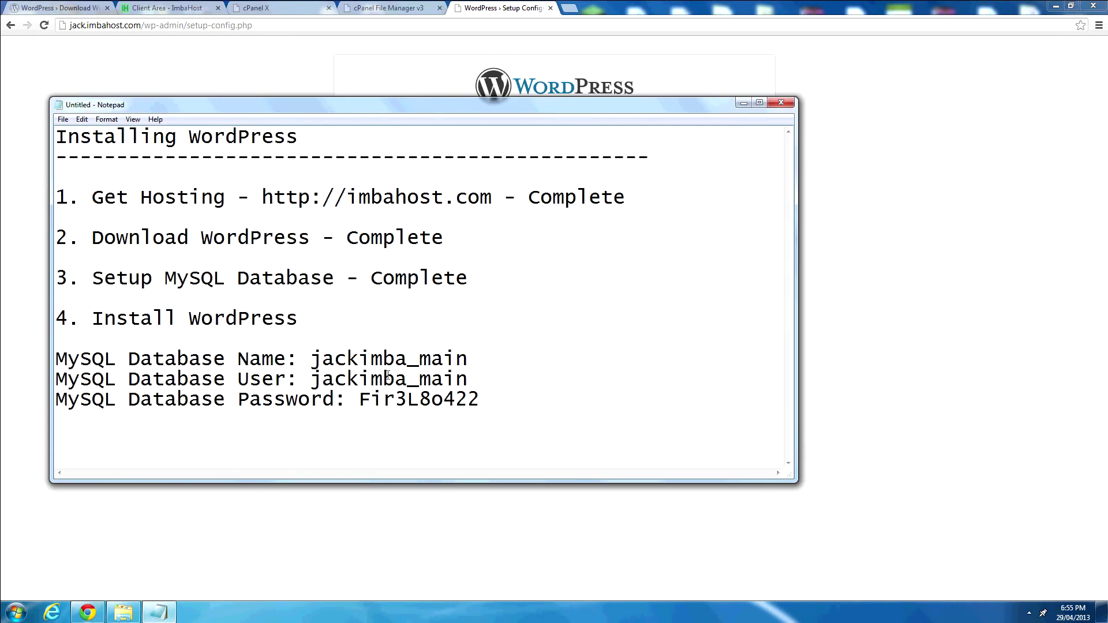
pyautogui.click(531, 7)
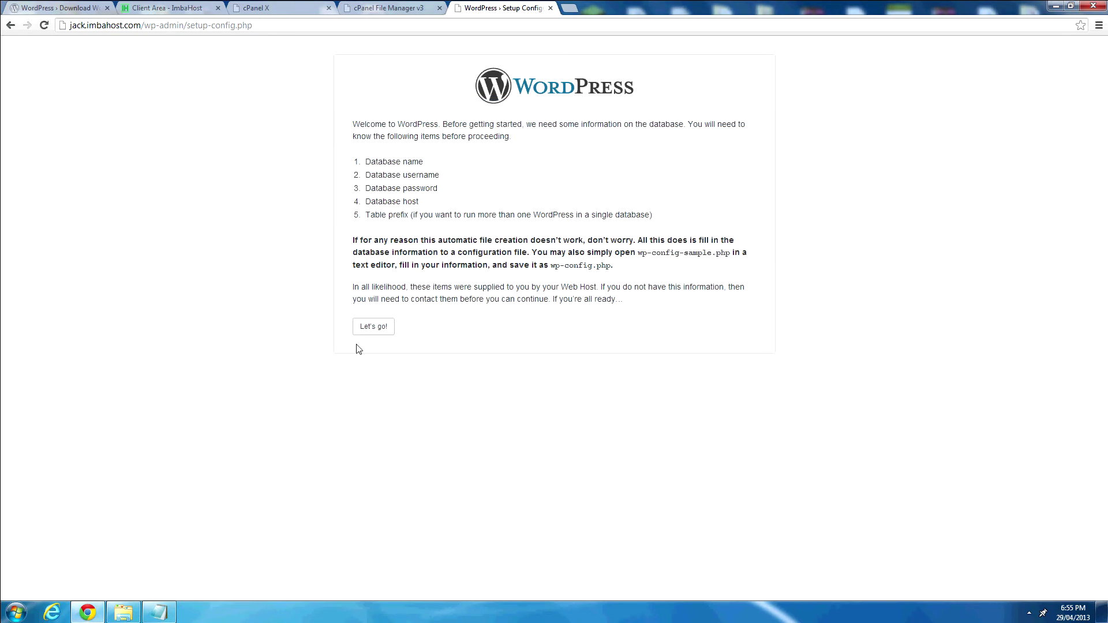
pyautogui.click(368, 327)
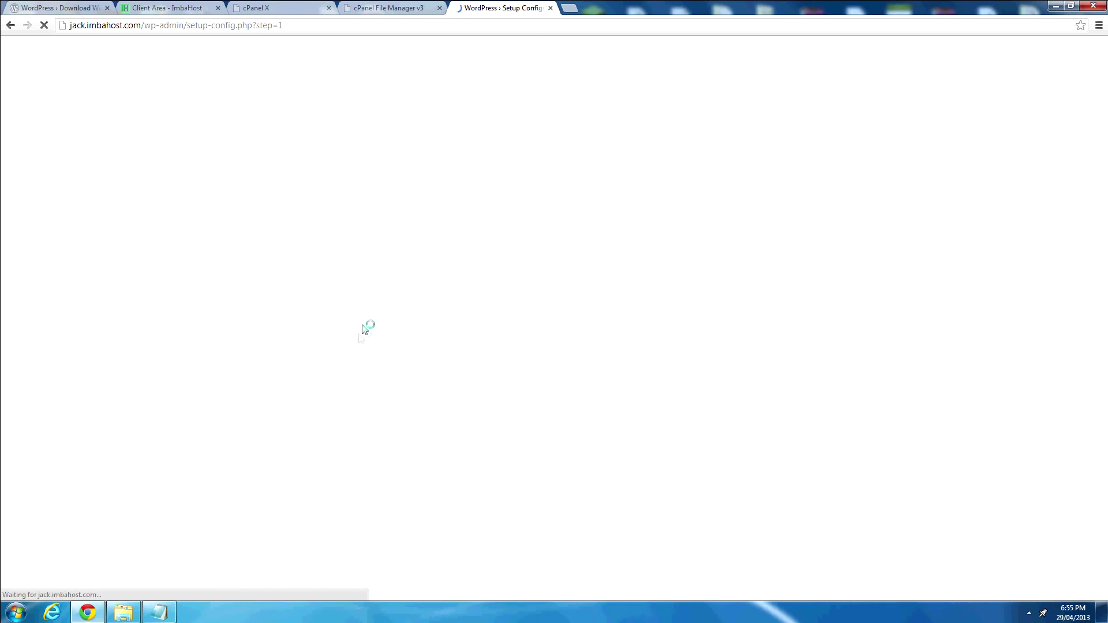
pyautogui.click(483, 157)
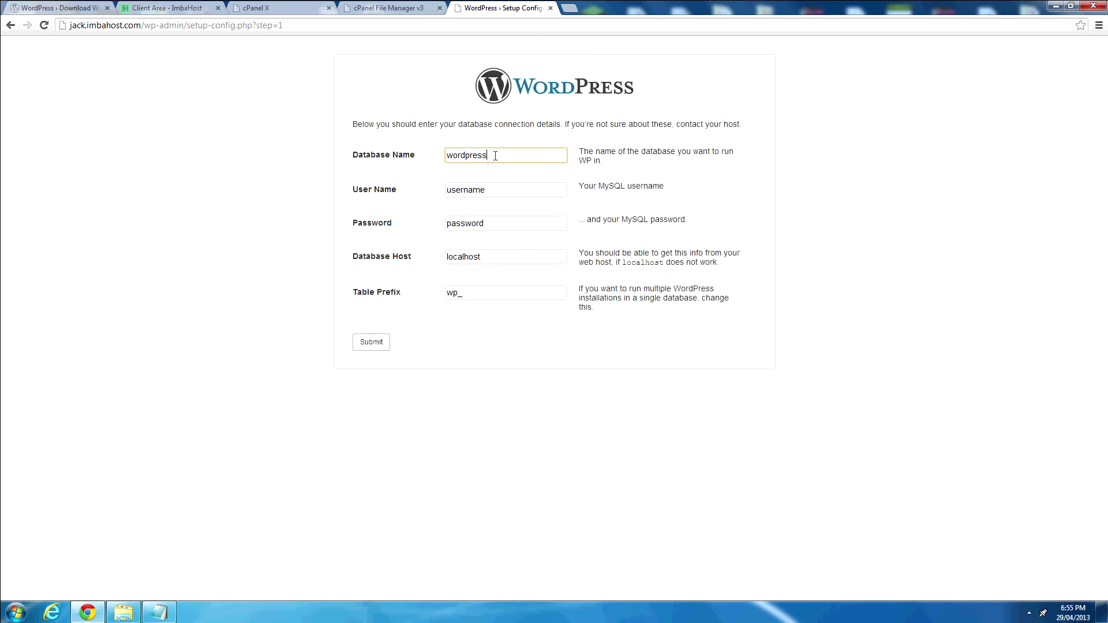
pyautogui.click(159, 612)
pyautogui.moveTo(437, 120); pyautogui.dragTo(614, 305)
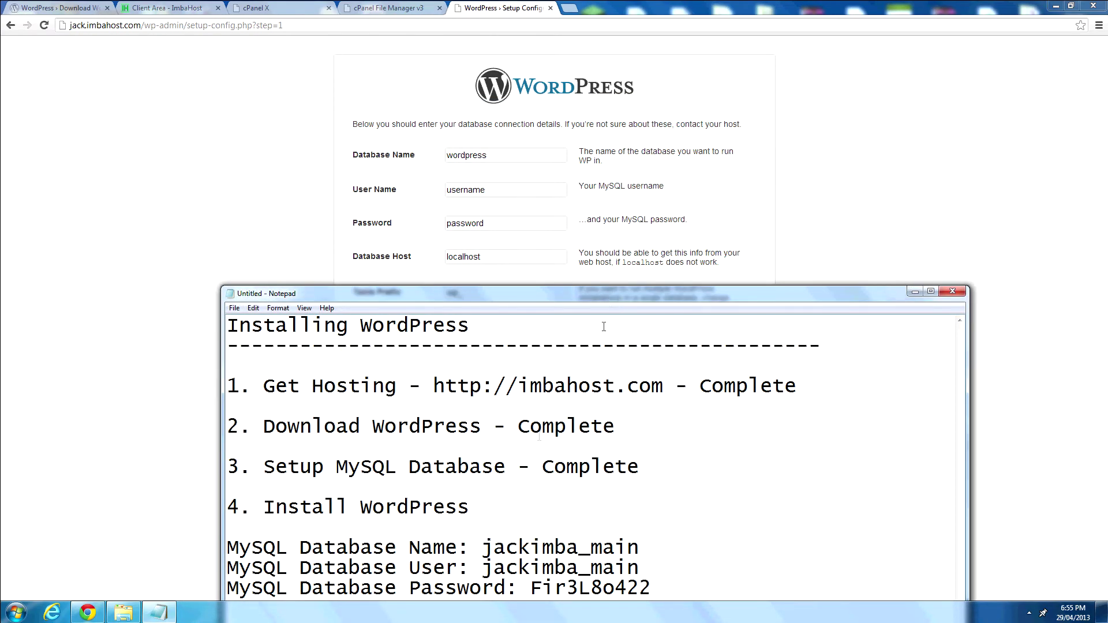
pyautogui.moveTo(490, 547)
pyautogui.mouseDown()
pyautogui.moveTo(638, 547)
pyautogui.moveTo(485, 547)
pyautogui.mouseUp()
pyautogui.rightClick(485, 547)
pyautogui.click(404, 420)
pyautogui.click(496, 155)
pyautogui.doubleClick(496, 156)
pyautogui.hotkey('ctrl', 'v')
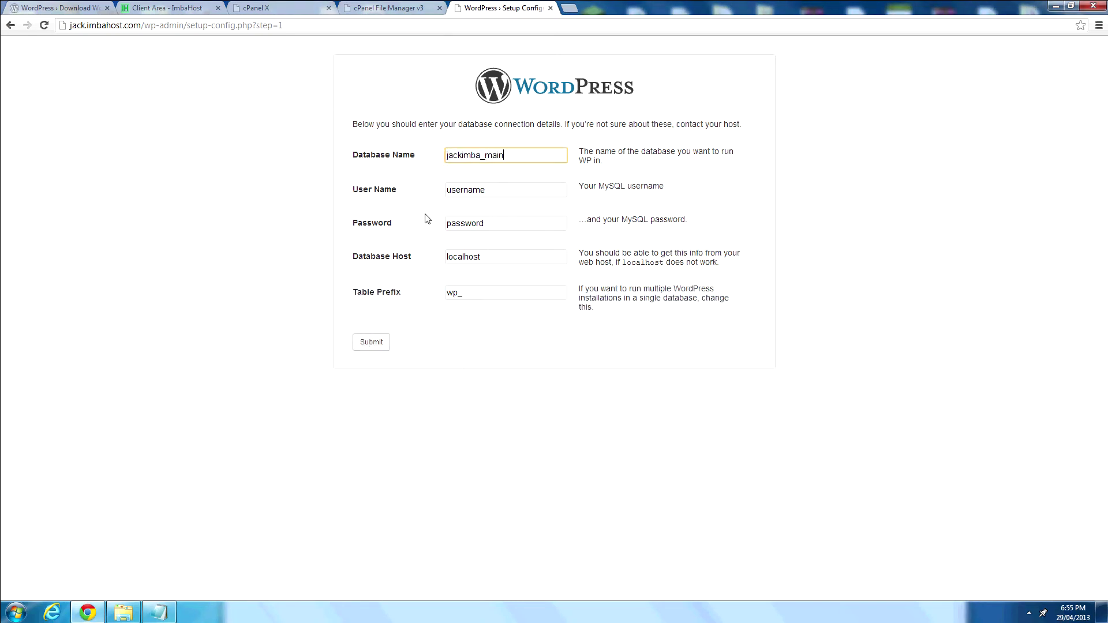
# Paste the database user name from the notes into the User Name field.
pyautogui.click(159, 611)
pyautogui.moveTo(482, 568); pyautogui.dragTo(637, 570)
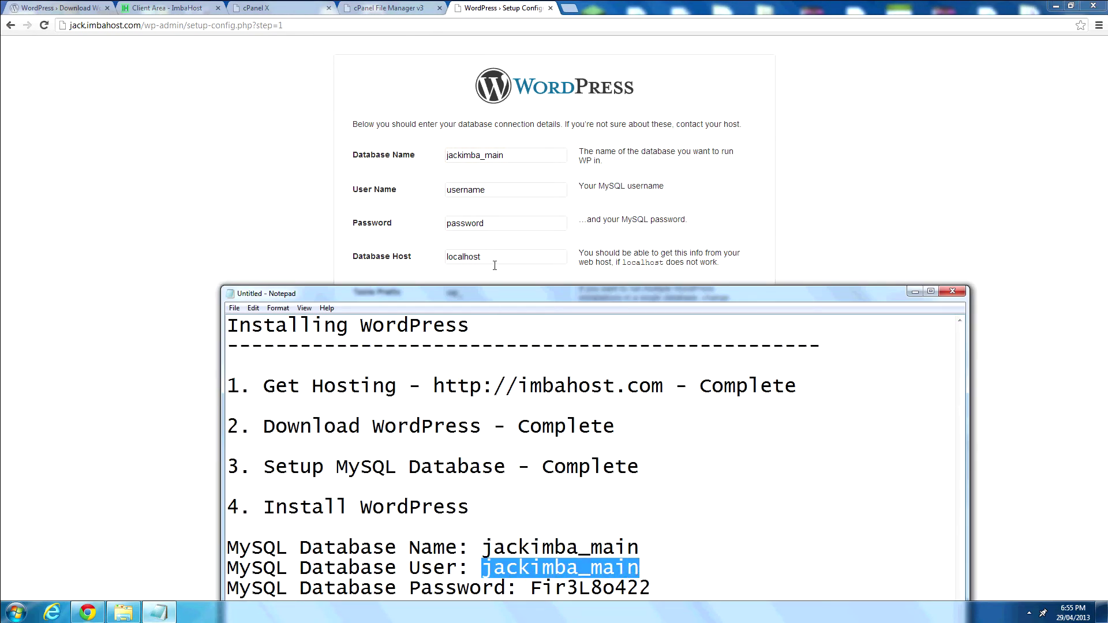
pyautogui.click(506, 190)
pyautogui.doubleClick(506, 190)
pyautogui.hotkey('ctrl', 'v')
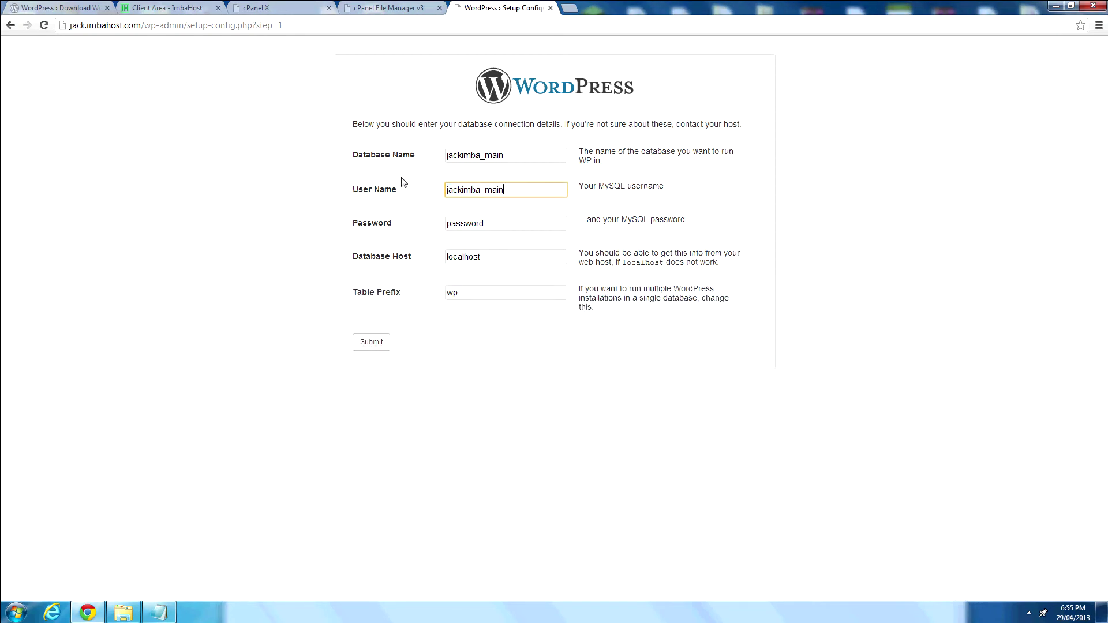
# Paste the database password from the notes, keep localhost and wp_, and submit.
pyautogui.doubleClick(499, 224)
pyautogui.press('BackSpace')
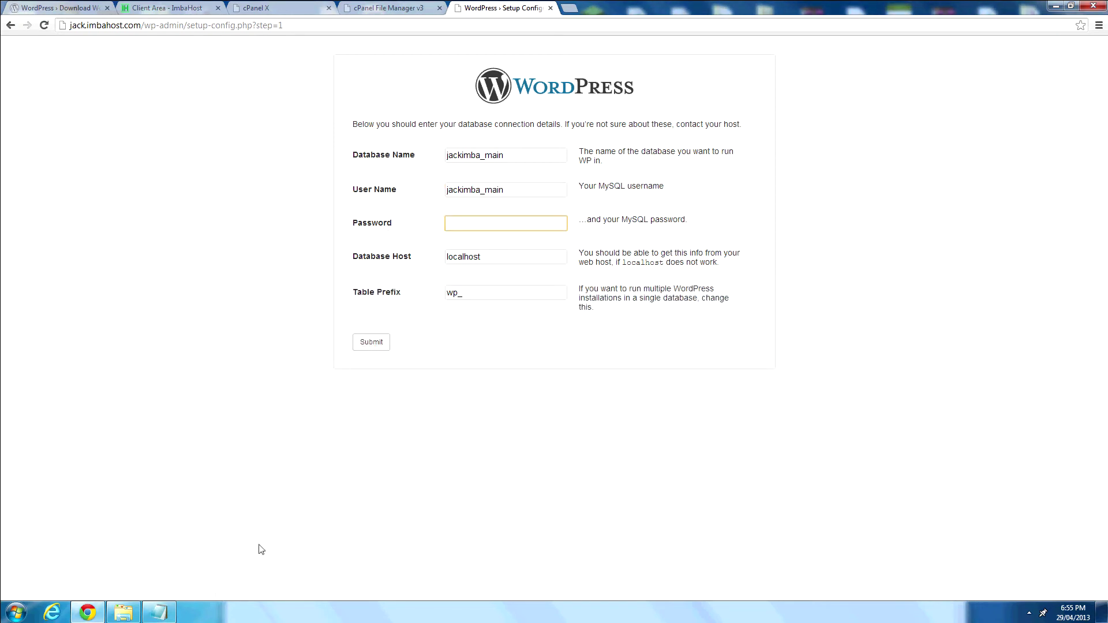
pyautogui.click(164, 613)
pyautogui.moveTo(527, 588); pyautogui.dragTo(661, 591)
pyautogui.rightClick(622, 588)
pyautogui.click(536, 469)
pyautogui.click(500, 229)
pyautogui.hotkey('ctrl', 'v')
pyautogui.click(481, 261)
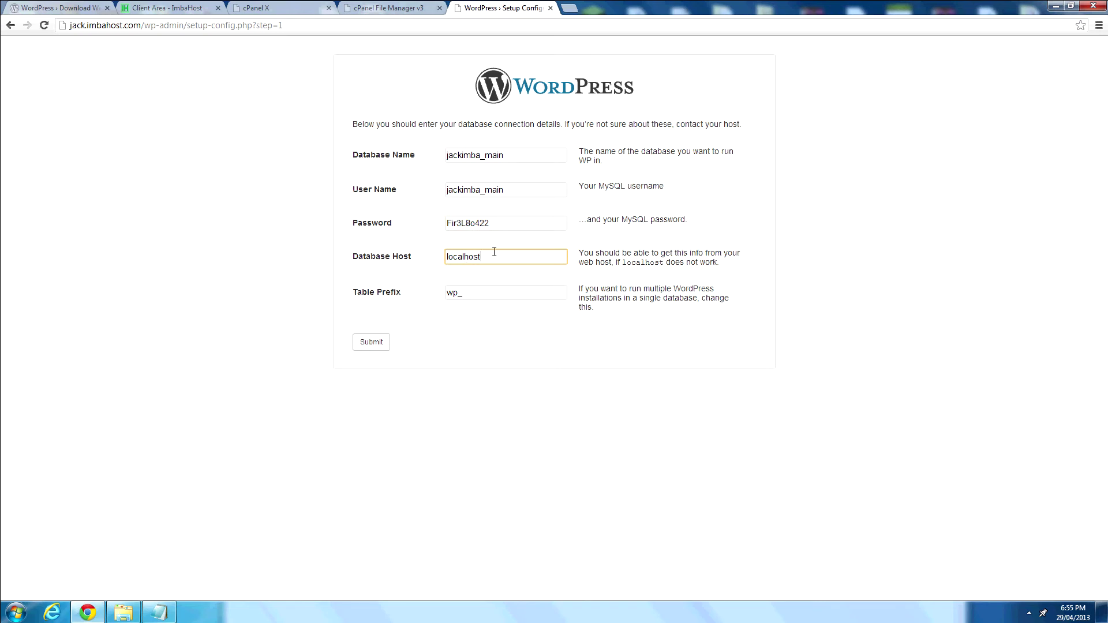
pyautogui.click(476, 293)
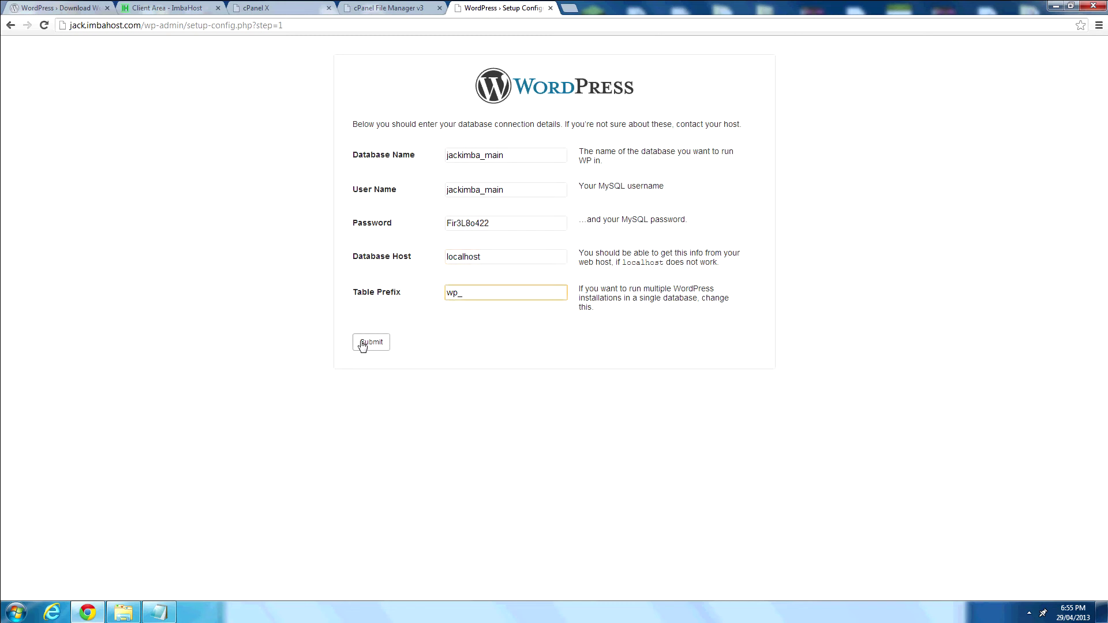
pyautogui.click(362, 346)
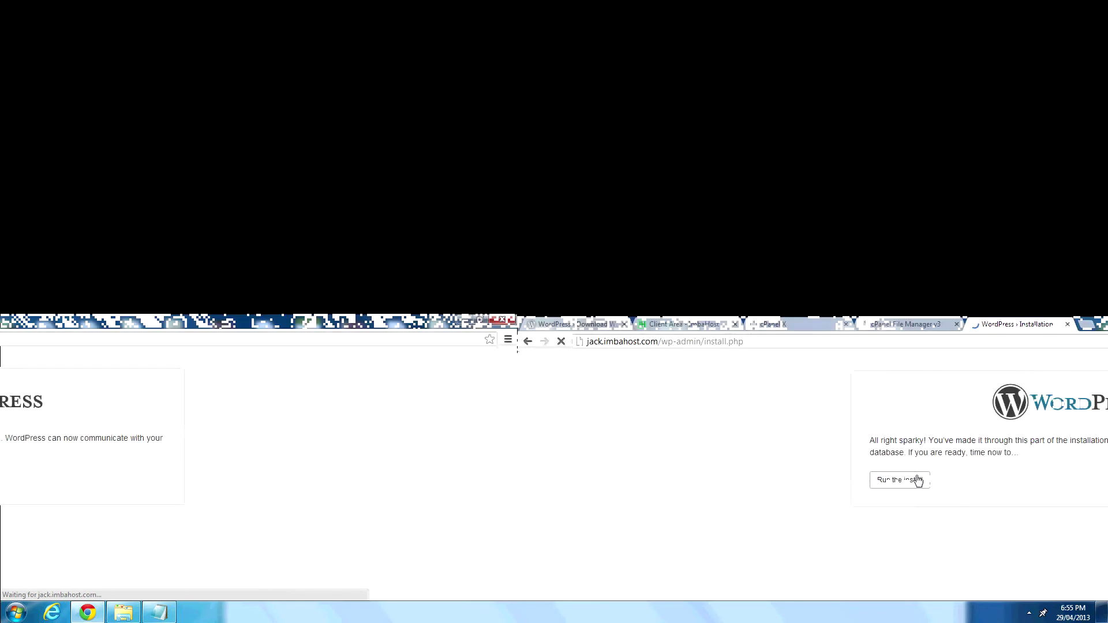
# Start the install, titling the site 'Jack's Imbahost Tutorials' with username Admin.
pyautogui.click(918, 481)
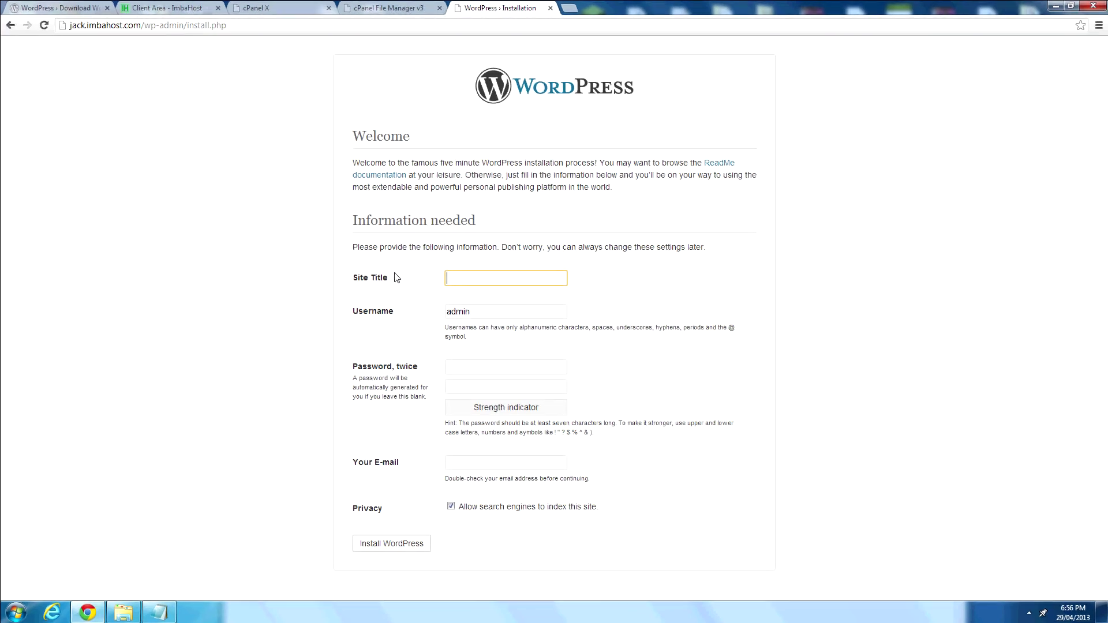
pyautogui.write("Jack's Im")
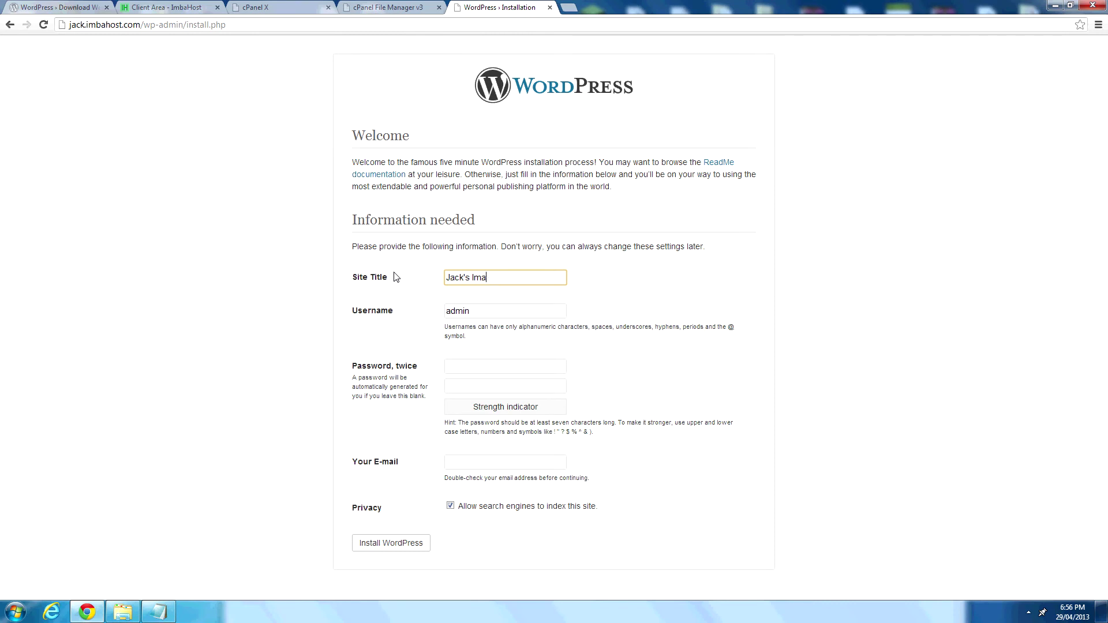
pyautogui.write('bahost Tutorials')
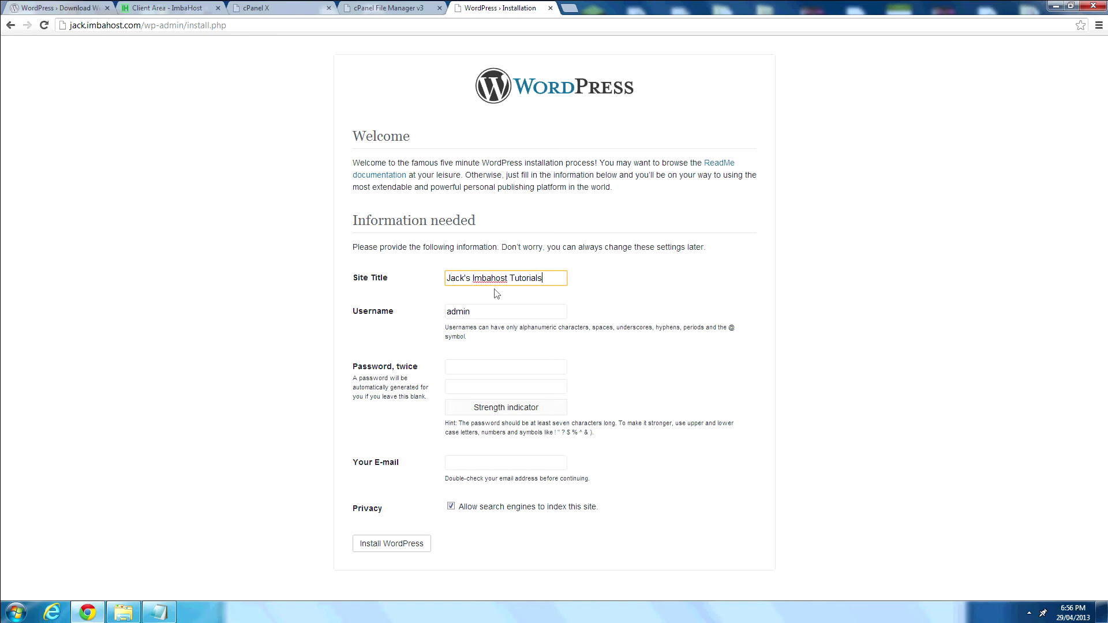
pyautogui.click(505, 306)
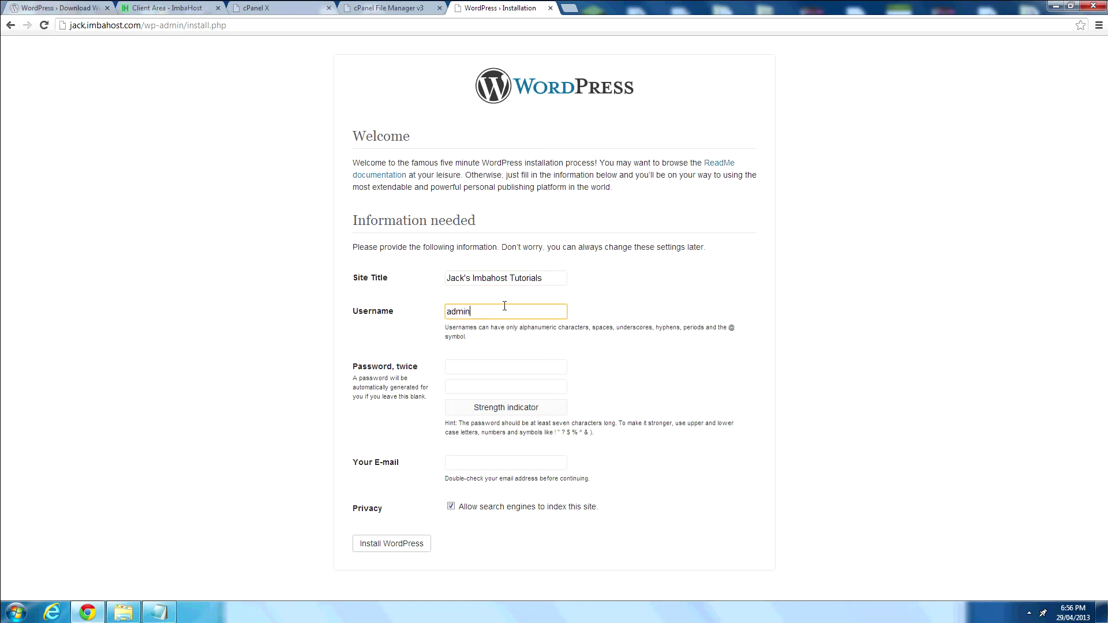
pyautogui.moveTo(505, 306); pyautogui.dragTo(440, 315)
pyautogui.write('Jack')
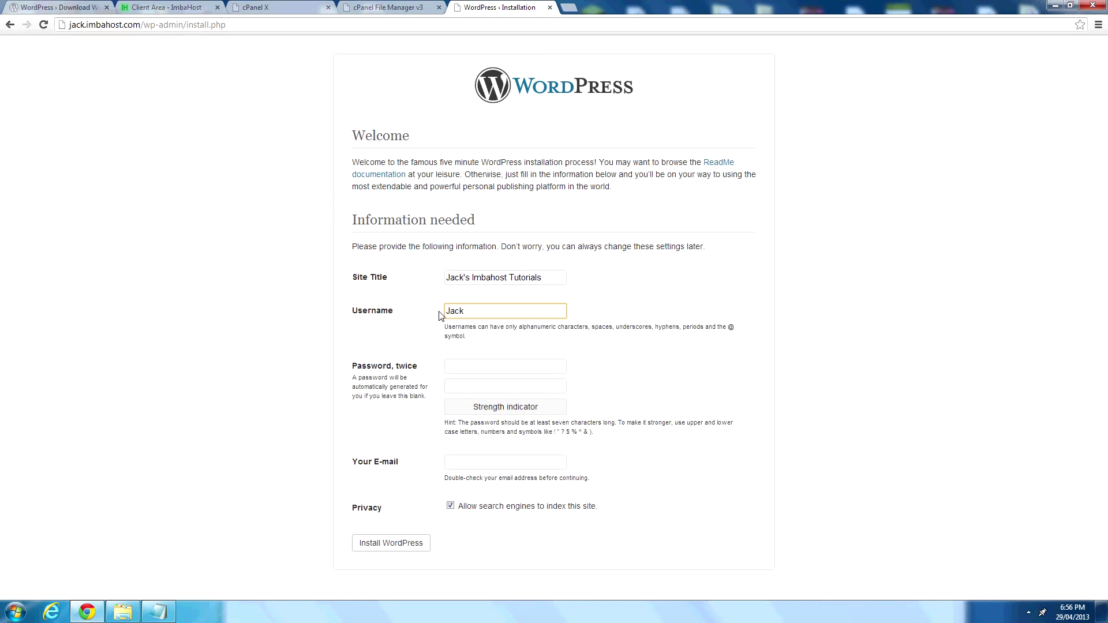
pyautogui.write('c')
pyautogui.press('BackSpace')
pyautogui.press('BackSpace')
pyautogui.press('BackSpace')
pyautogui.write('Adm')
pyautogui.write('Admin')
# Enter the admin password in both password fields.
pyautogui.press('Tab')
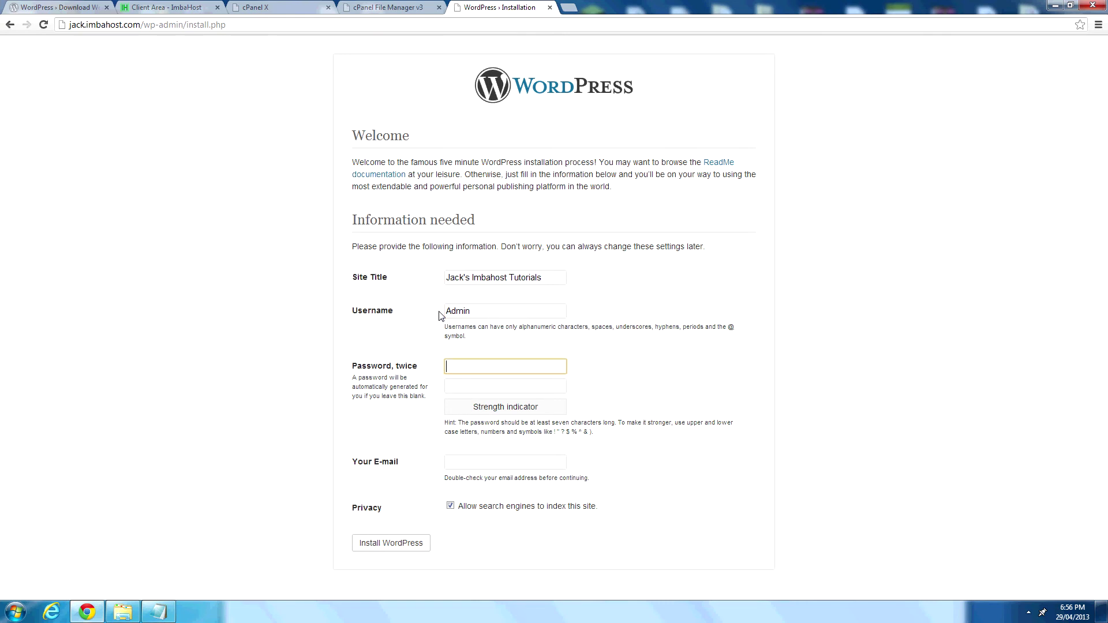
pyautogui.write('••••')
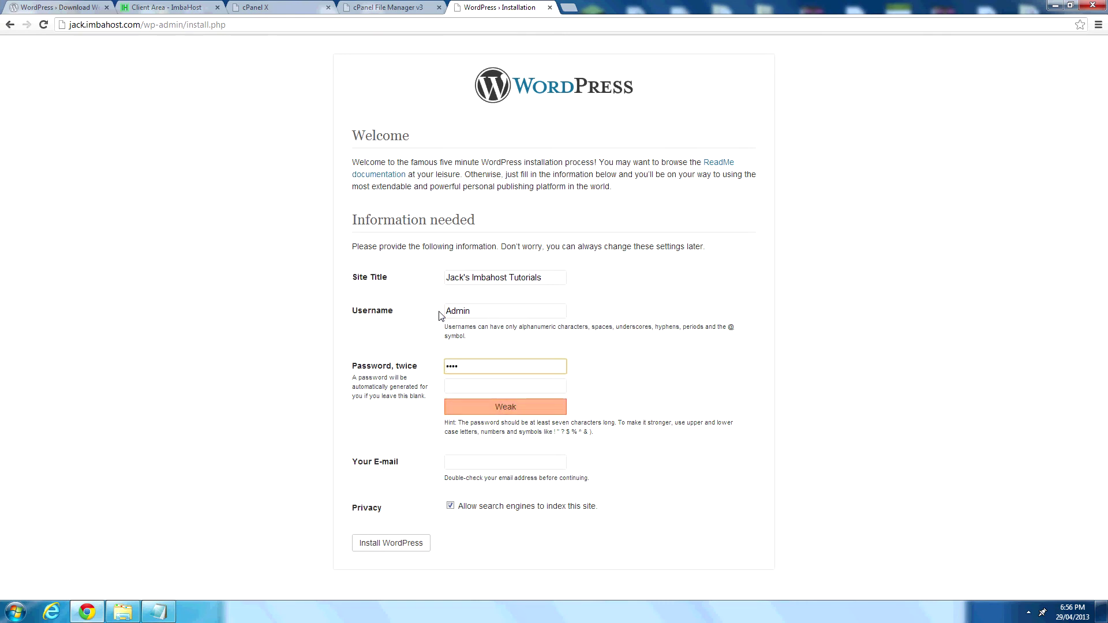
pyautogui.write('••')
pyautogui.press('Tab')
pyautogui.write('••••')
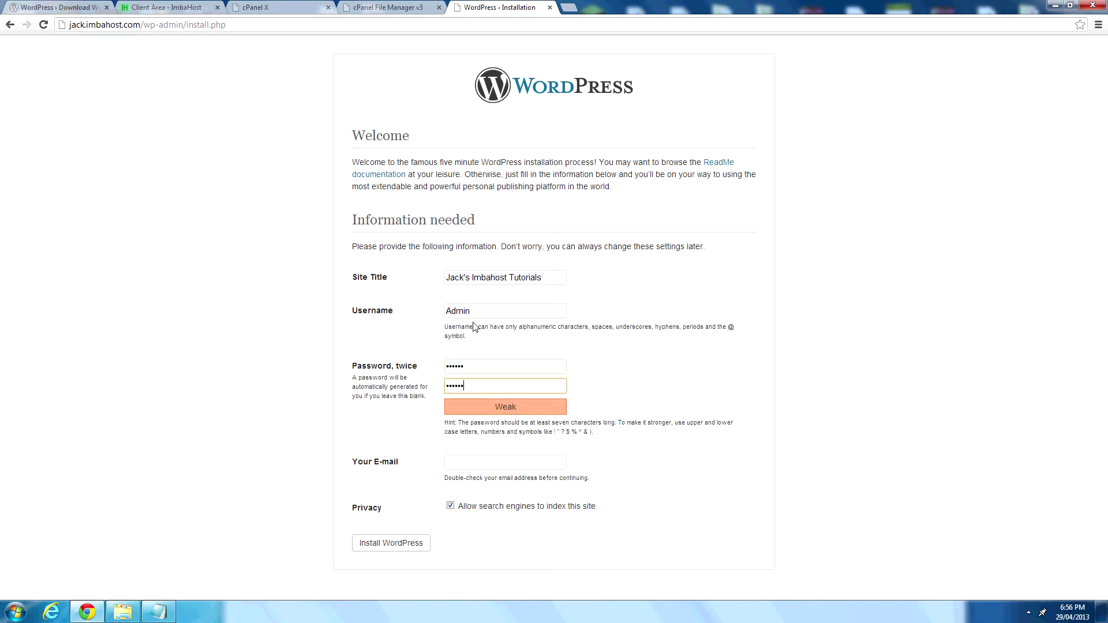
pyautogui.click(496, 364)
# Fill in the admin e-mail address, leaving search engine indexing unchanged.
pyautogui.click(504, 463)
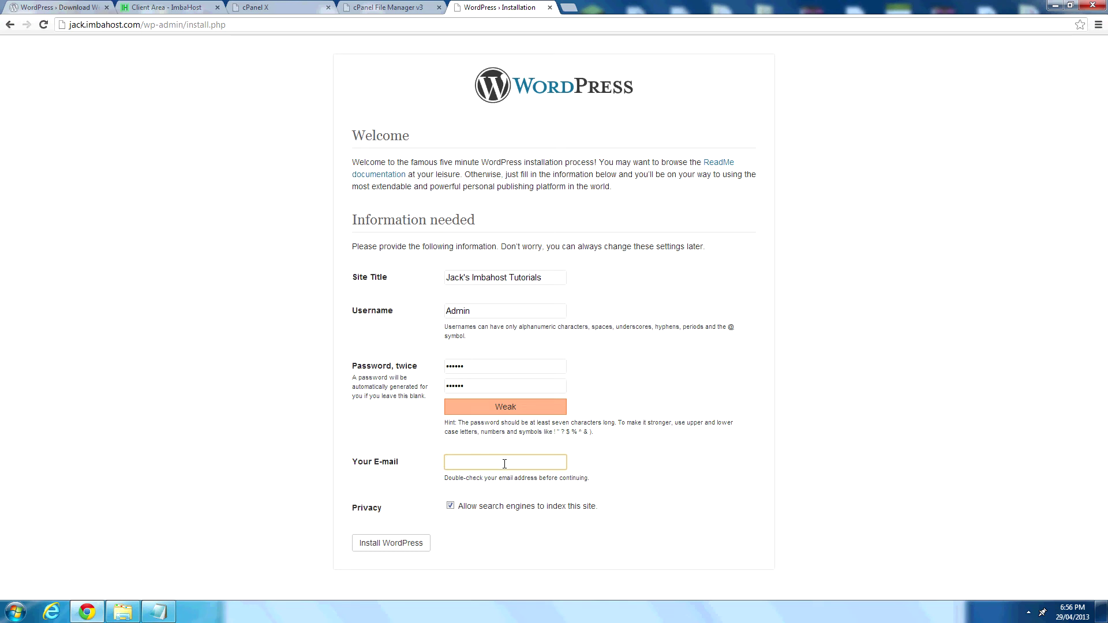
pyautogui.click(669, 475)
pyautogui.click(558, 463)
pyautogui.click(476, 467)
pyautogui.click(450, 507)
pyautogui.click(449, 508)
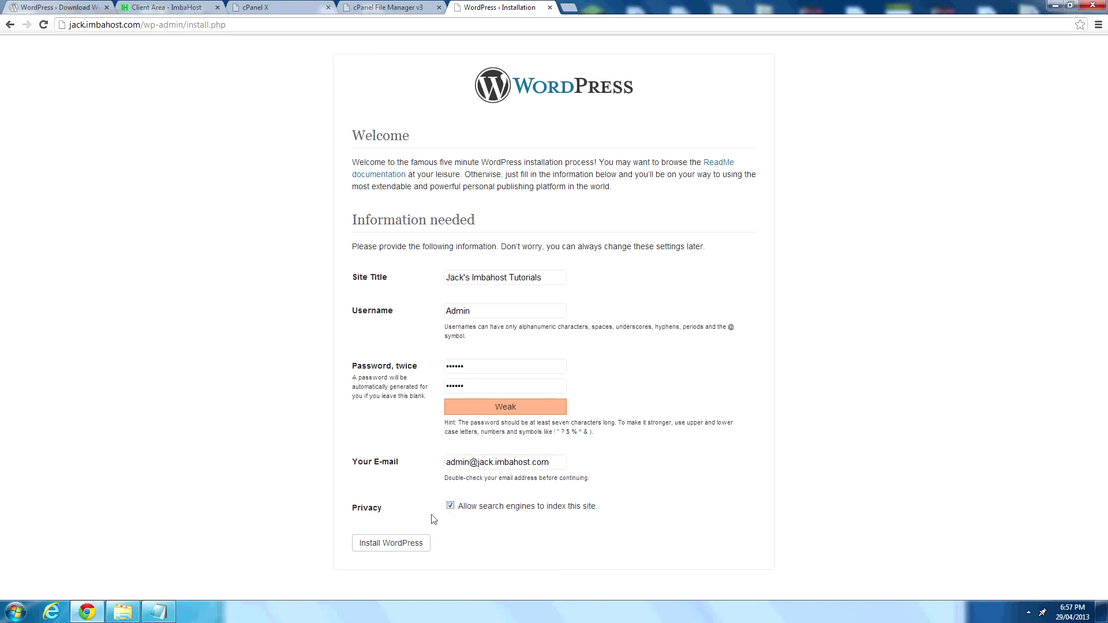
# Install WordPress and append '- Complete' to the Install WordPress step in the notes.
pyautogui.click(385, 544)
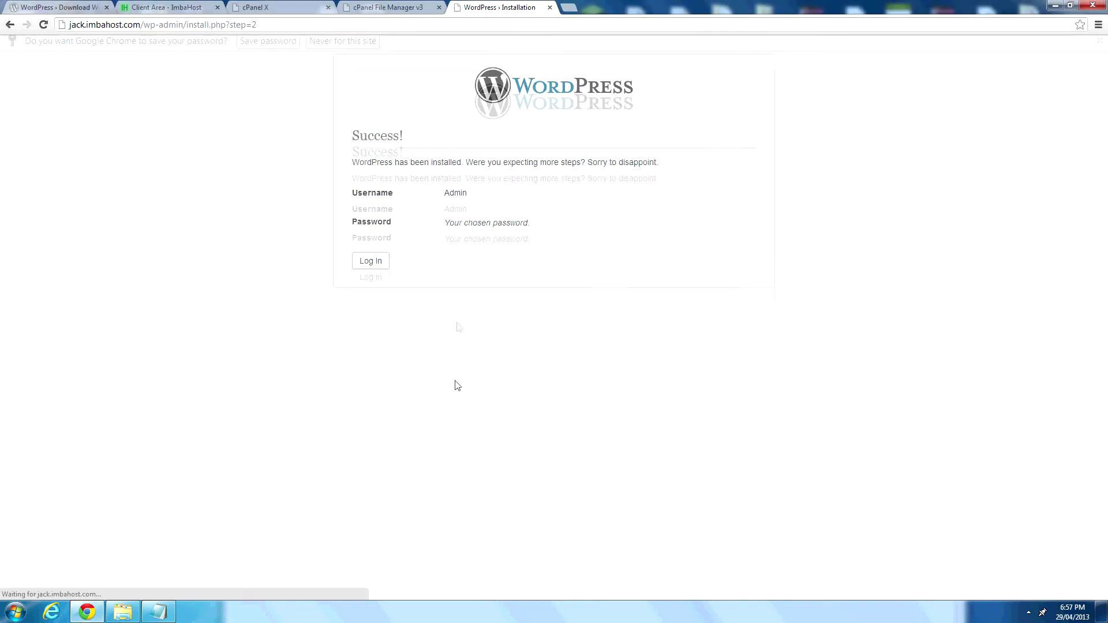
pyautogui.click(371, 283)
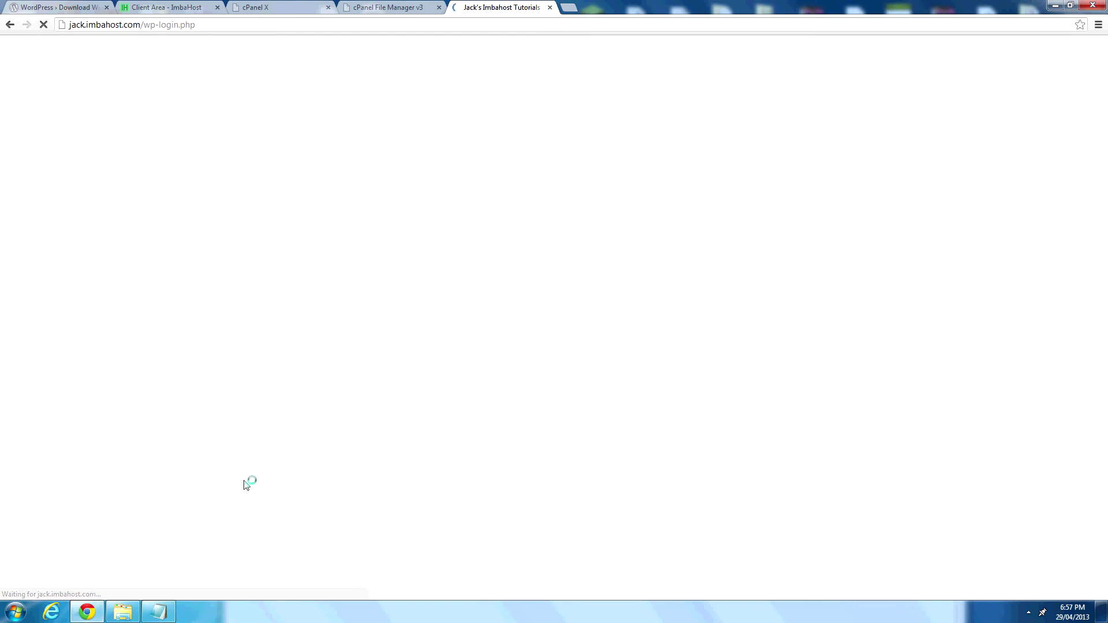
pyautogui.click(159, 612)
pyautogui.moveTo(508, 289); pyautogui.dragTo(503, 126)
pyautogui.click(512, 334)
pyautogui.write('- Complete')
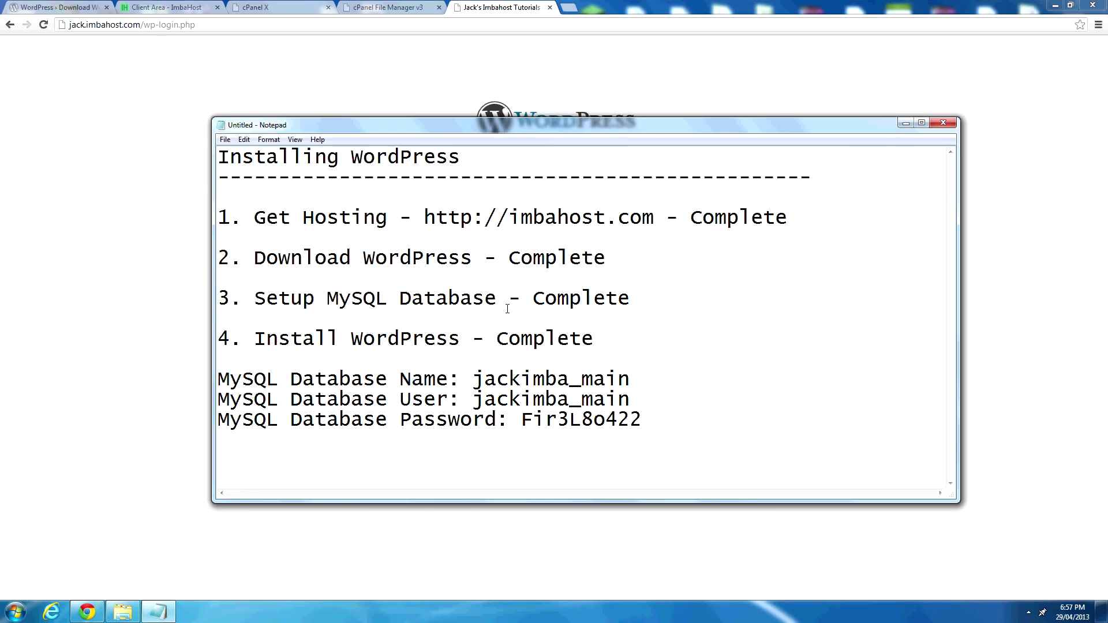
# Log in to WordPress as Admin with the admin password.
pyautogui.click(523, 95)
pyautogui.click(507, 190)
pyautogui.write('Admin')
pyautogui.press('Tab')
pyautogui.write('••••••')
pyautogui.press('Return')
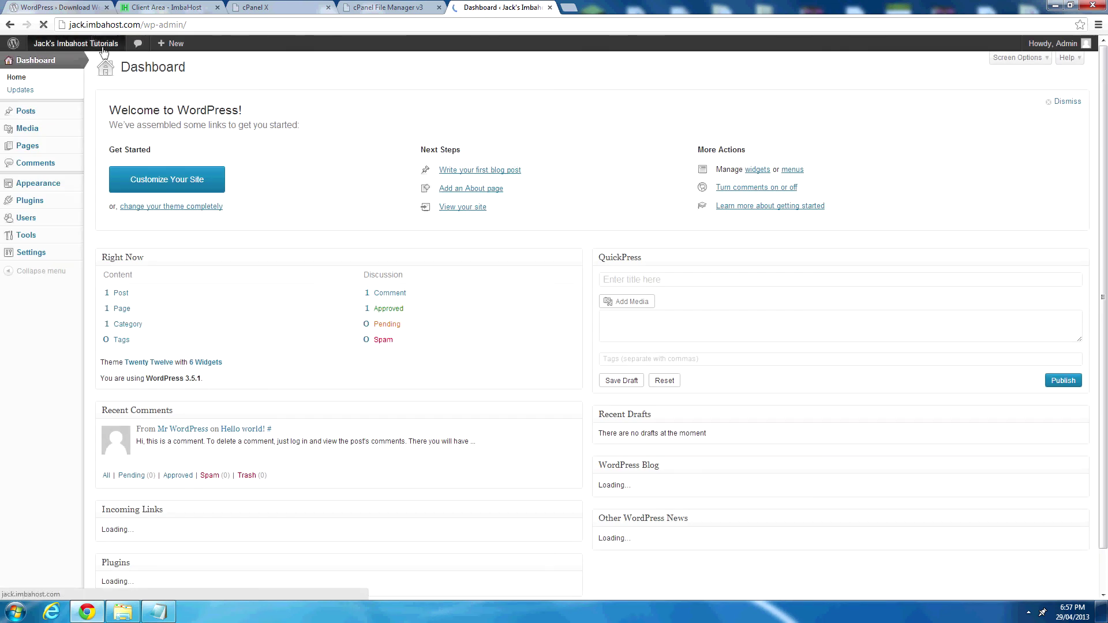
# Dismiss the password prompt and open the live jack.imbahost.com site in a new tab.
pyautogui.click(318, 46)
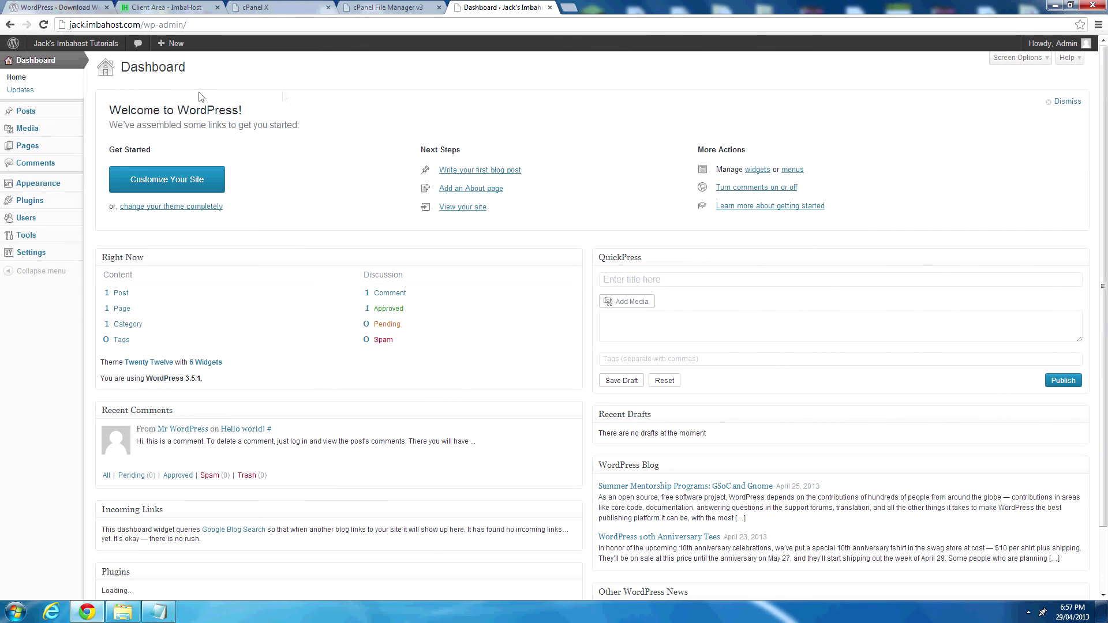
pyautogui.rightClick(60, 62)
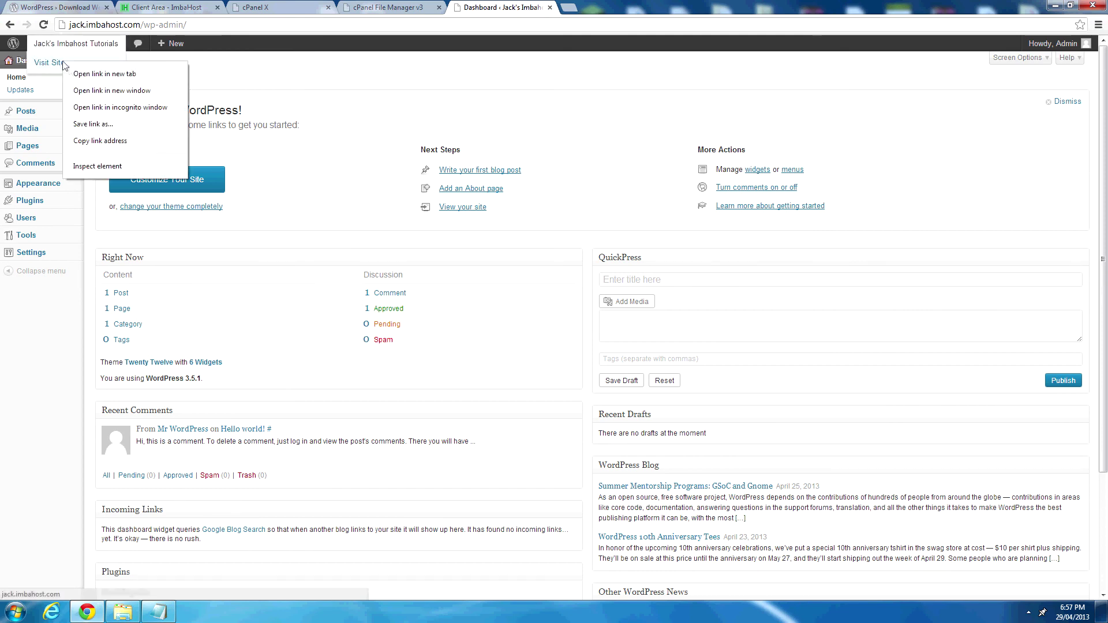
pyautogui.click(86, 74)
pyautogui.click(606, 7)
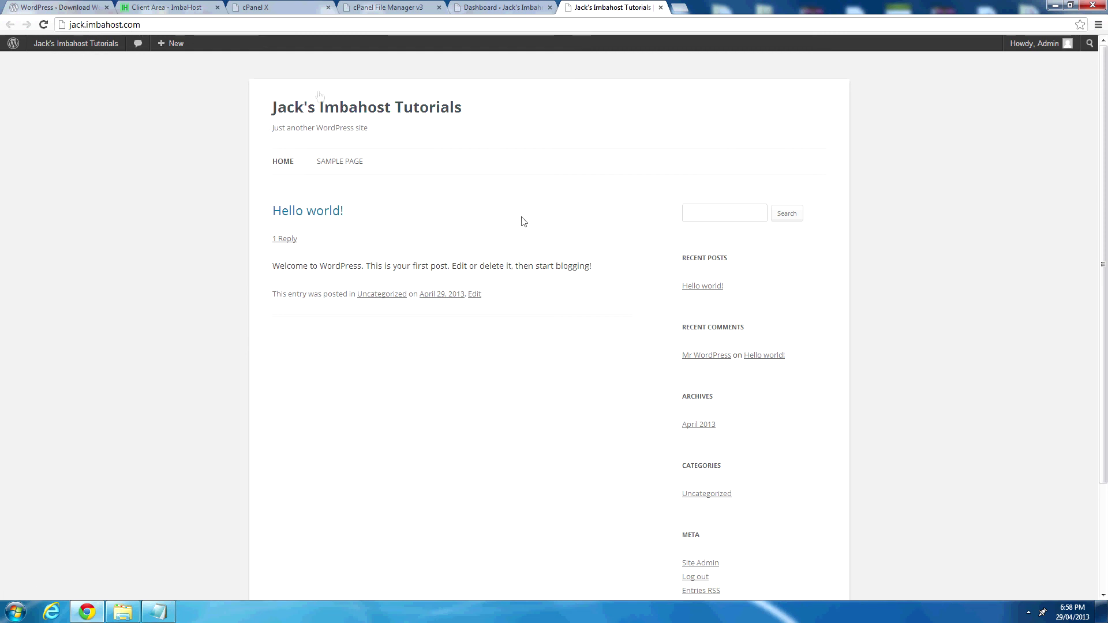
pyautogui.scroll(-2, 366, 148)
pyautogui.scroll(2, 363, 148)
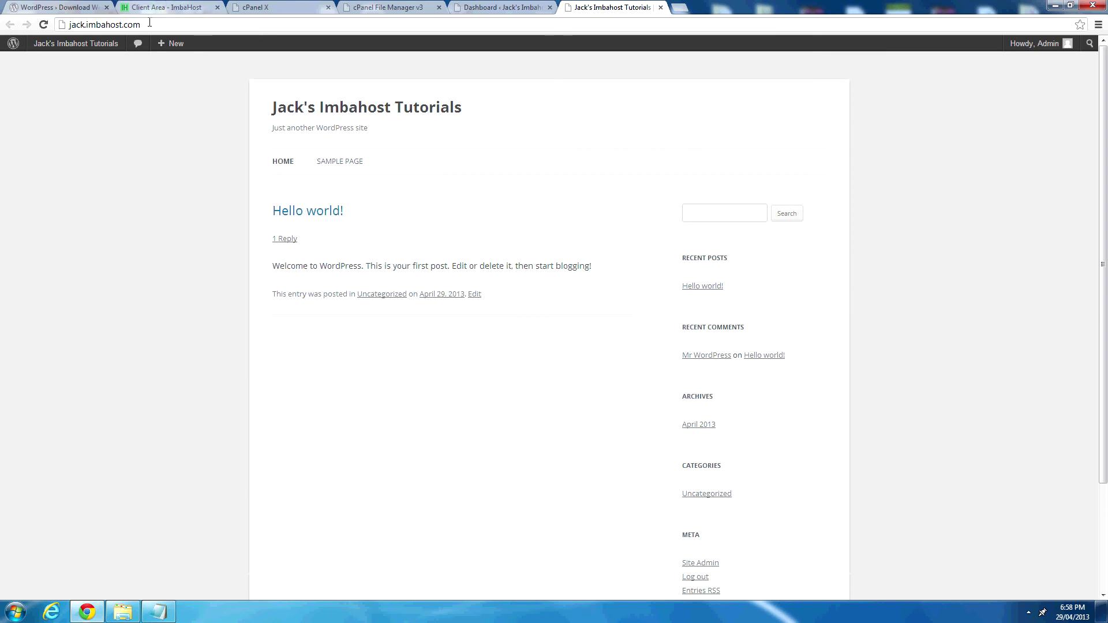
# Remove 'jack.' from the address to load the imbahost.com homepage.
pyautogui.moveTo(87, 25); pyautogui.dragTo(44, 34)
pyautogui.press('BackSpace')
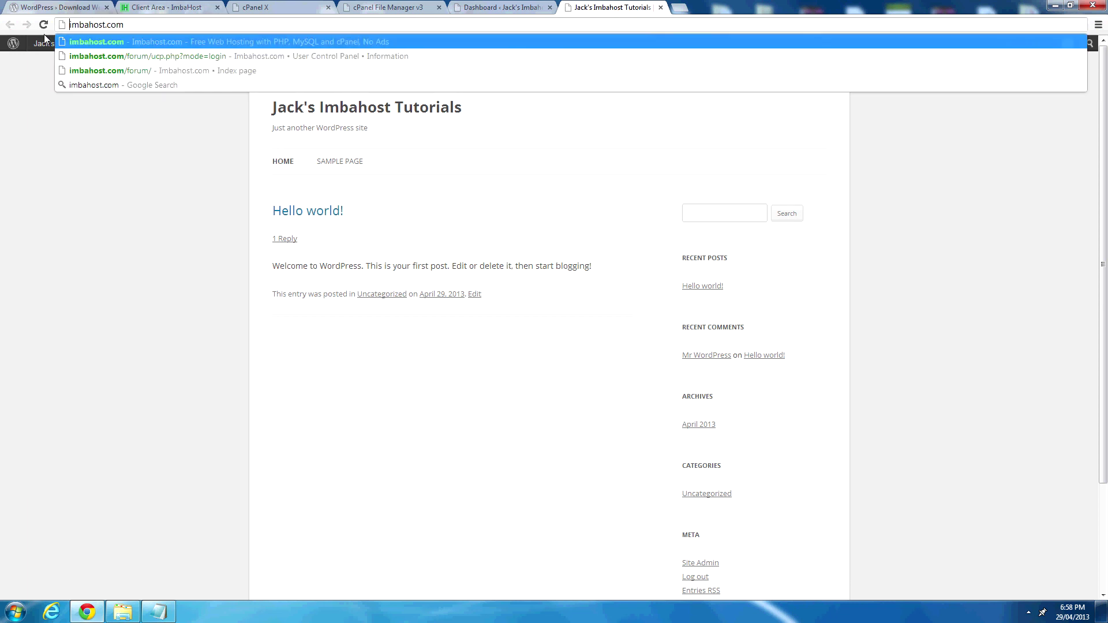
pyautogui.press('Return')
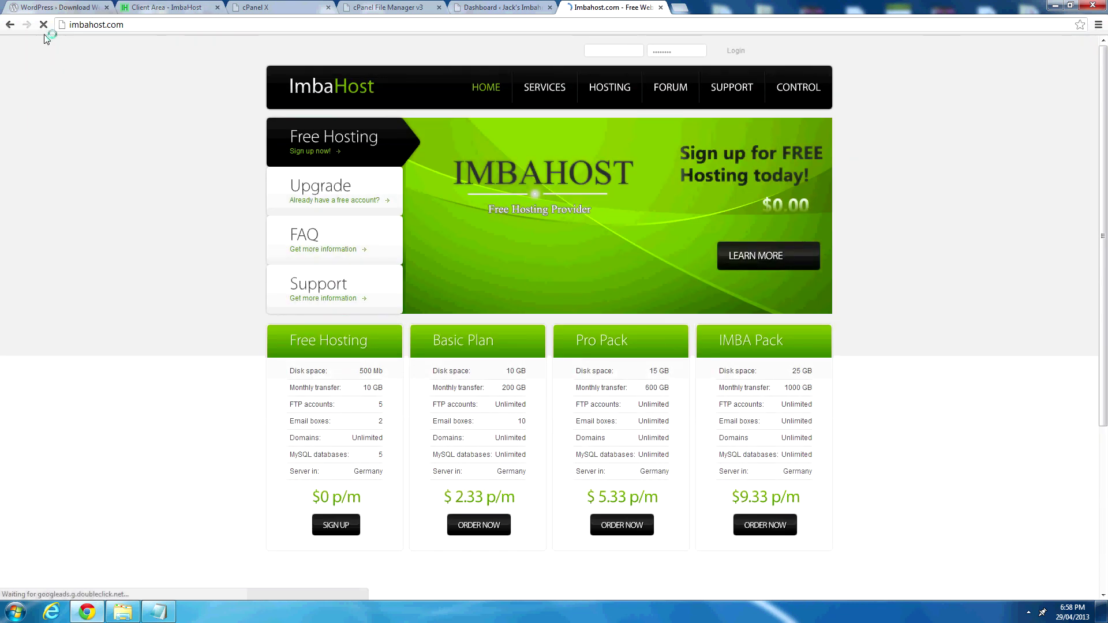